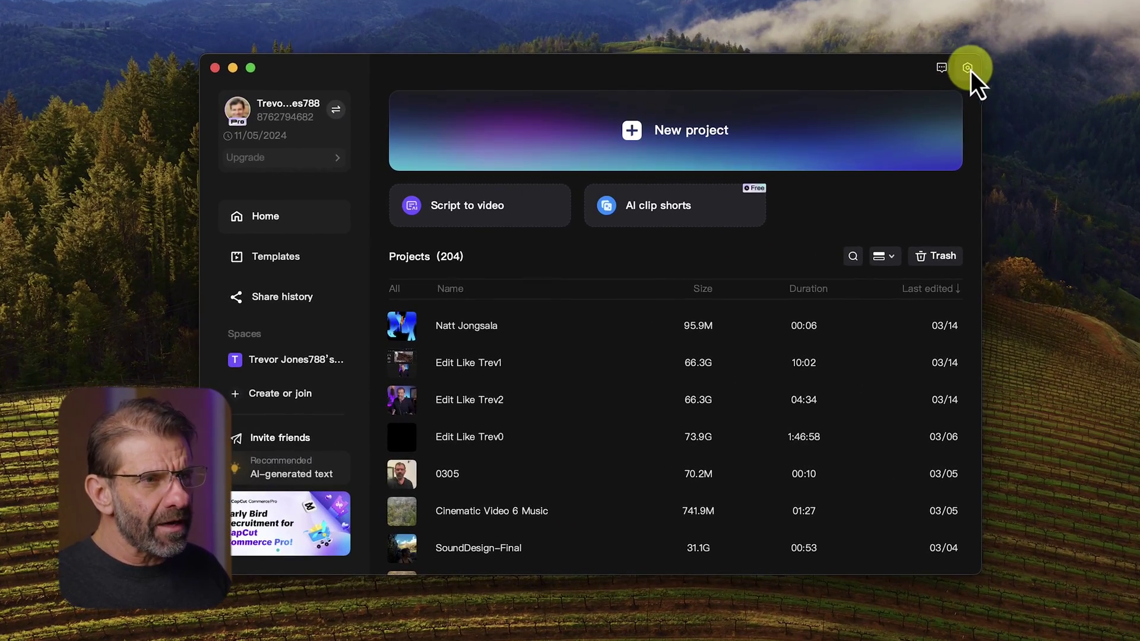
Set the default image duration to 6 seconds in the editing settings and save the change
{"action": "left_click", "coordinate": [963, 72]}
{"action": "left_click", "coordinate": [896, 107]}
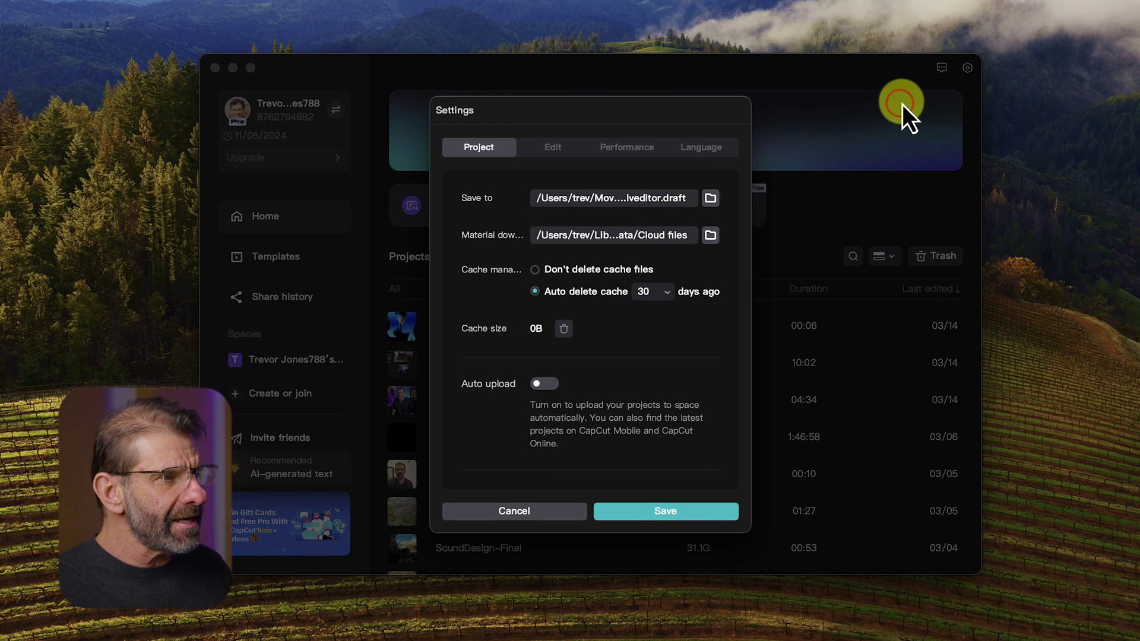
{"action": "left_click", "coordinate": [554, 144]}
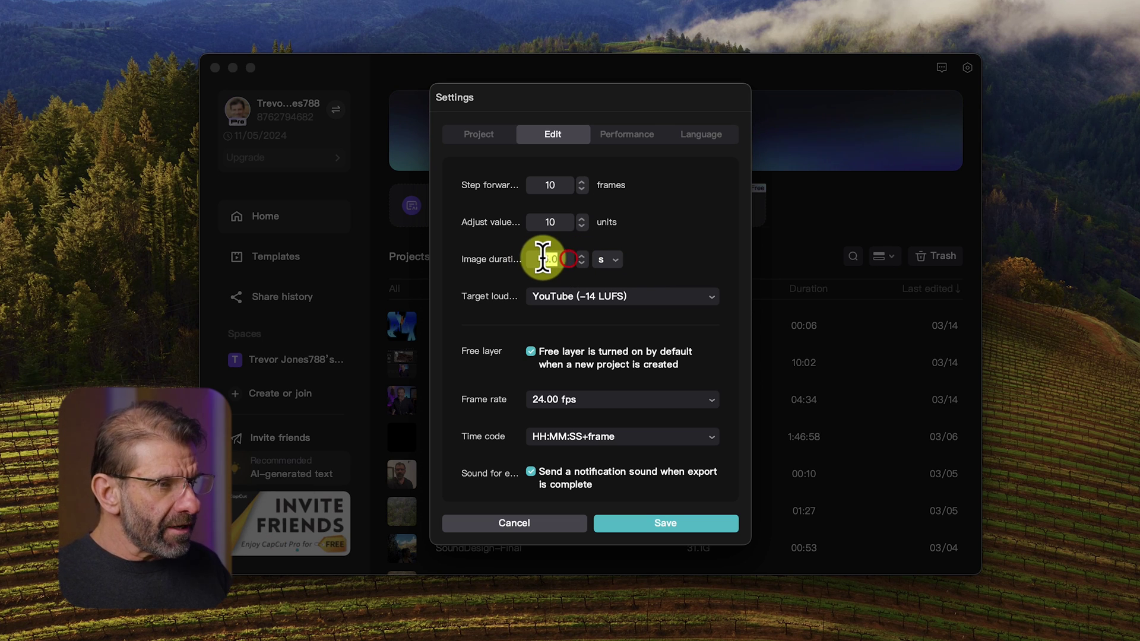
{"action": "type", "text": "6"}
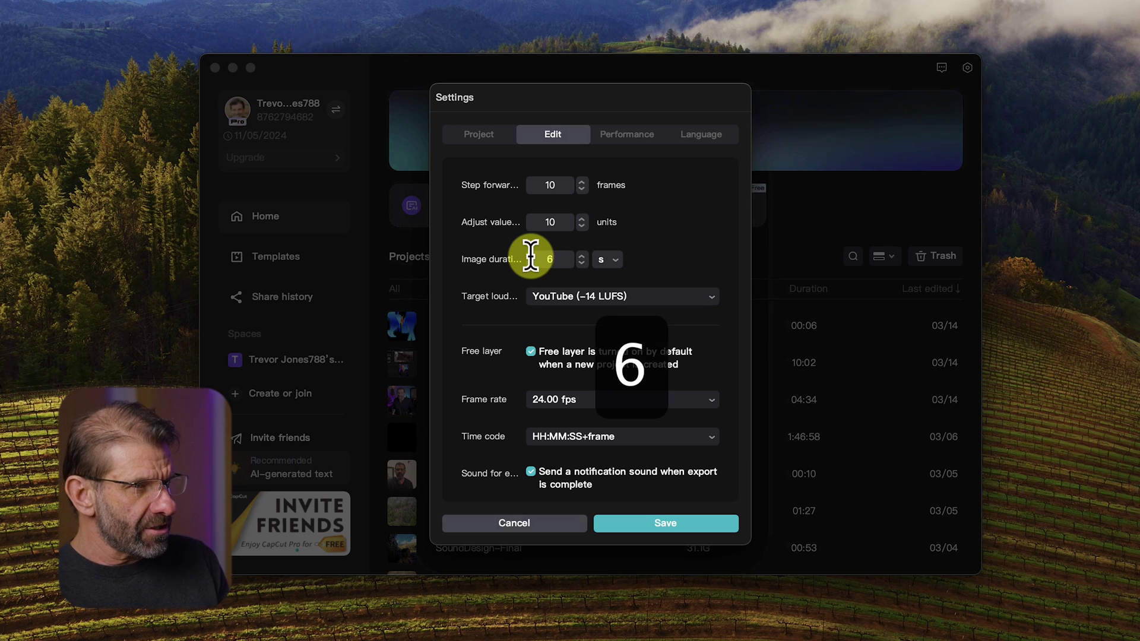
{"action": "left_click", "coordinate": [671, 526]}
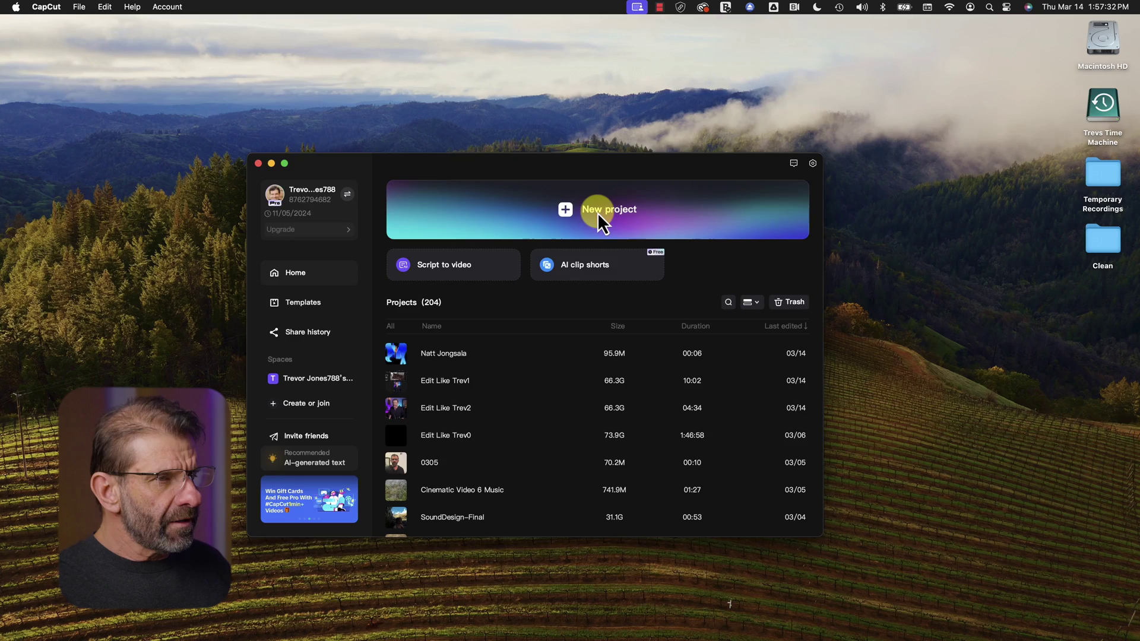
Create a new project and import the Free folder of silhouette images into its media
{"action": "left_click", "coordinate": [598, 213]}
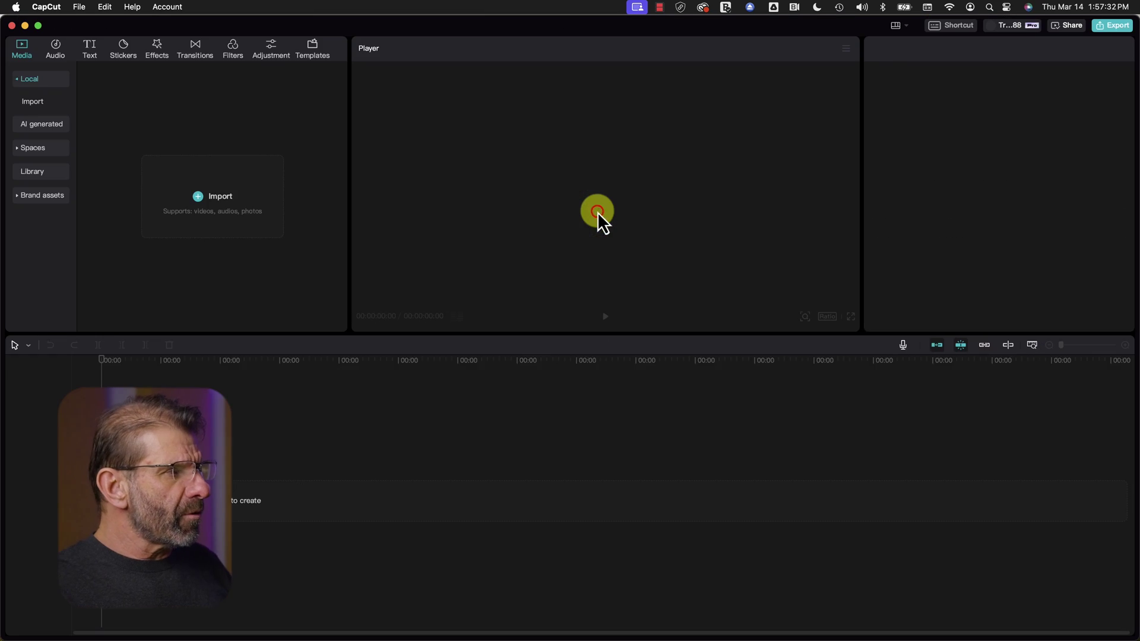
{"action": "left_click", "coordinate": [214, 199]}
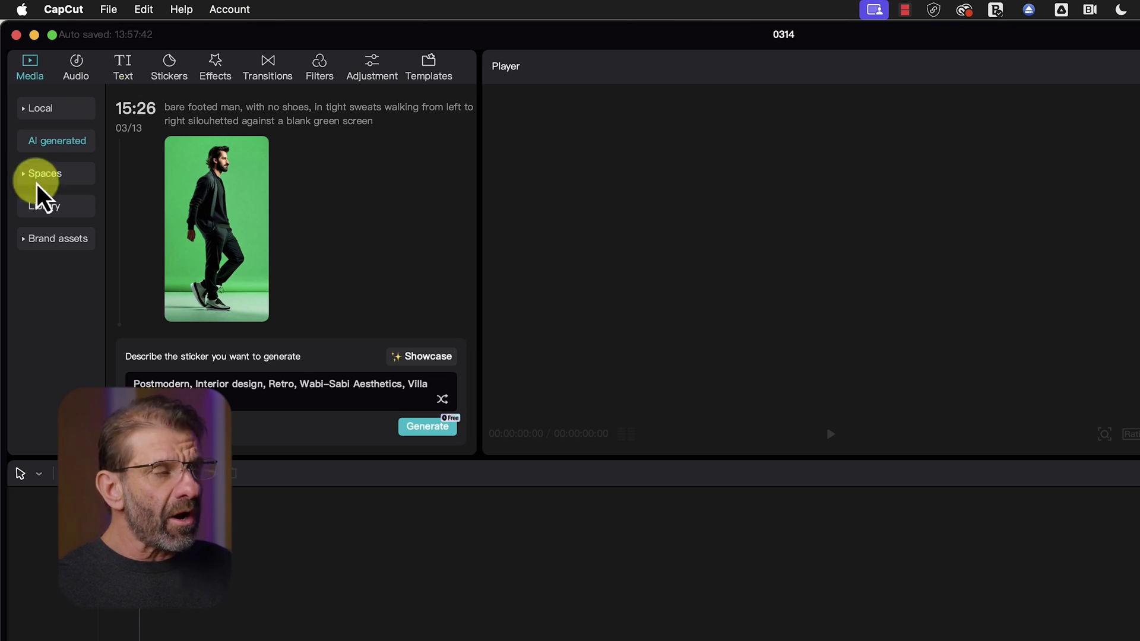
Preview the silhouette images in the imported Green folder, and open the Gradient folder to preview its versions
{"action": "left_click", "coordinate": [72, 107]}
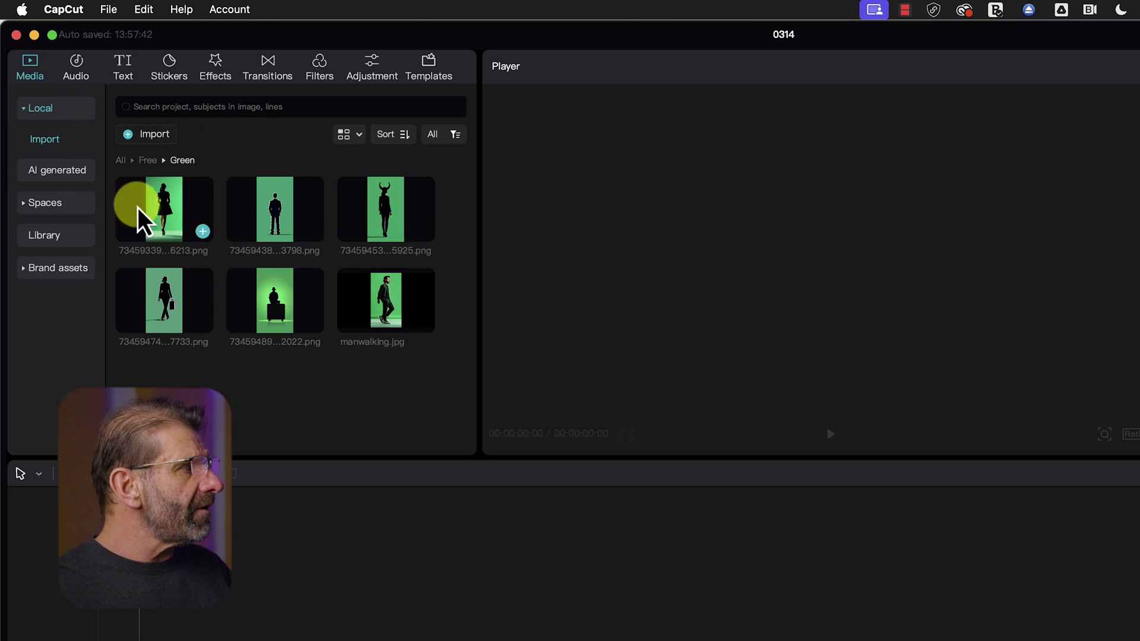
{"action": "left_click", "coordinate": [170, 295]}
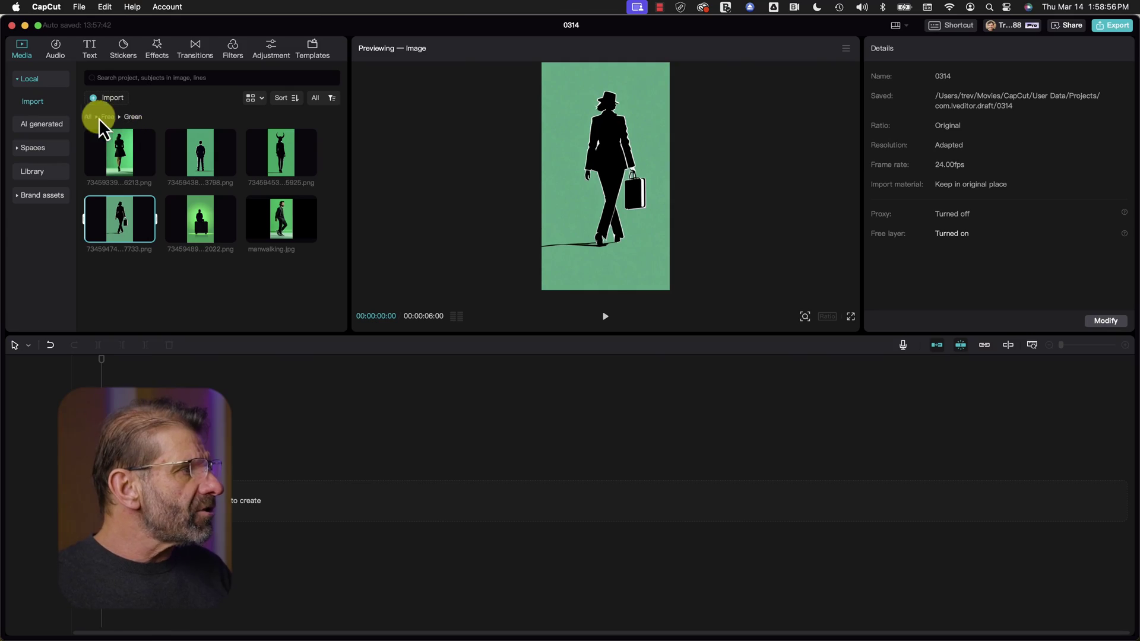
{"action": "left_click", "coordinate": [106, 117]}
{"action": "double_click", "coordinate": [173, 145]}
{"action": "left_click", "coordinate": [114, 162]}
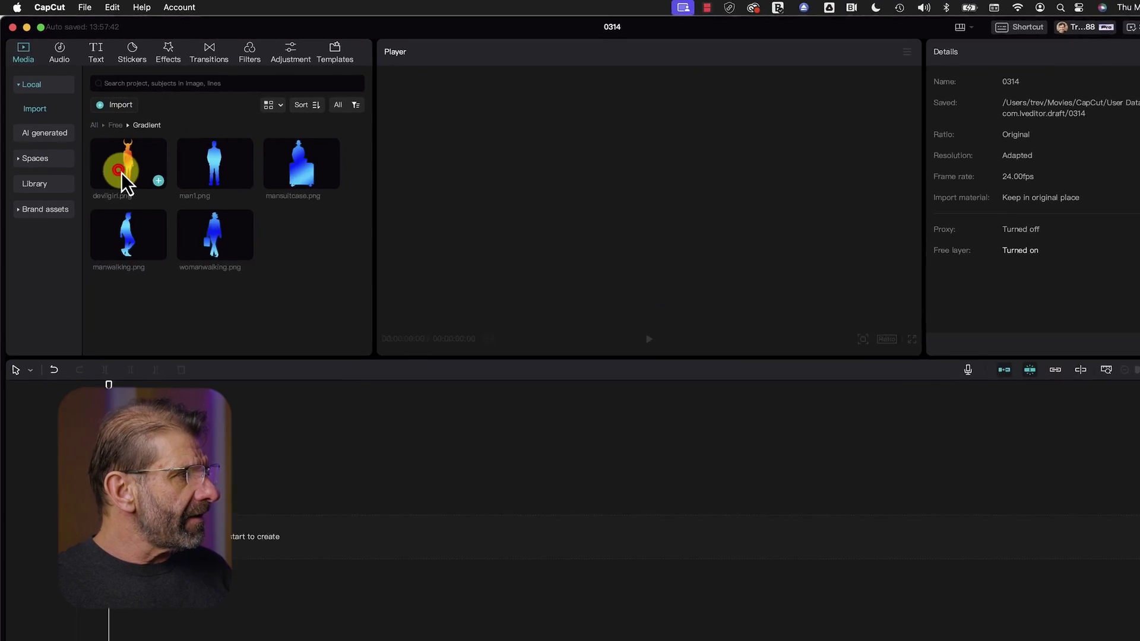
{"action": "left_click", "coordinate": [147, 163]}
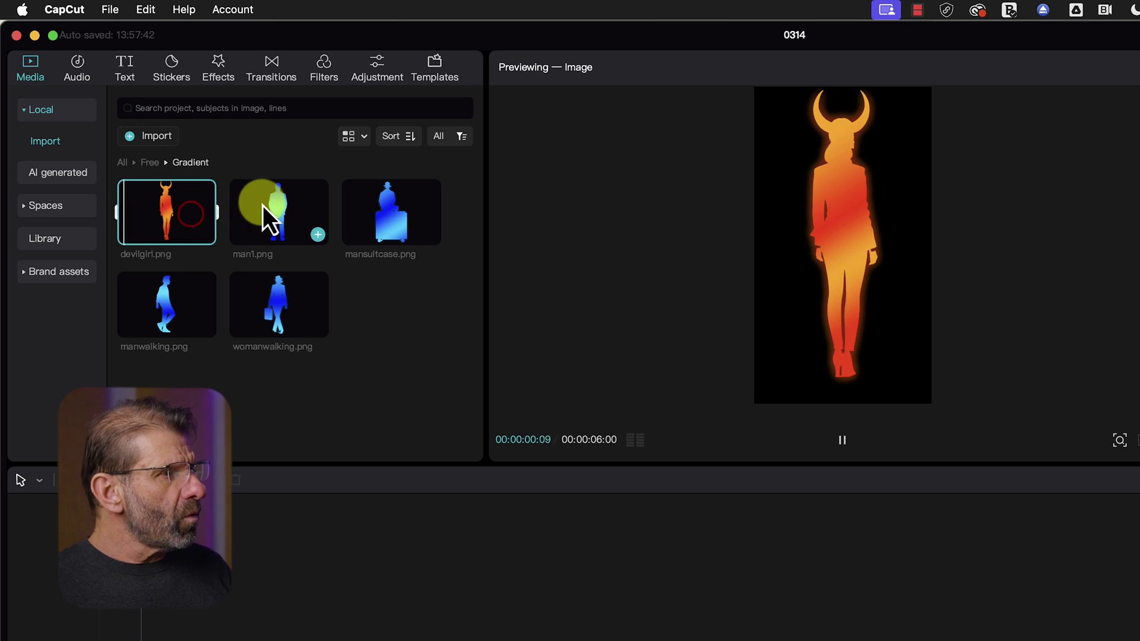
{"action": "left_click", "coordinate": [265, 205]}
{"action": "left_click", "coordinate": [365, 207]}
{"action": "left_click", "coordinate": [287, 292]}
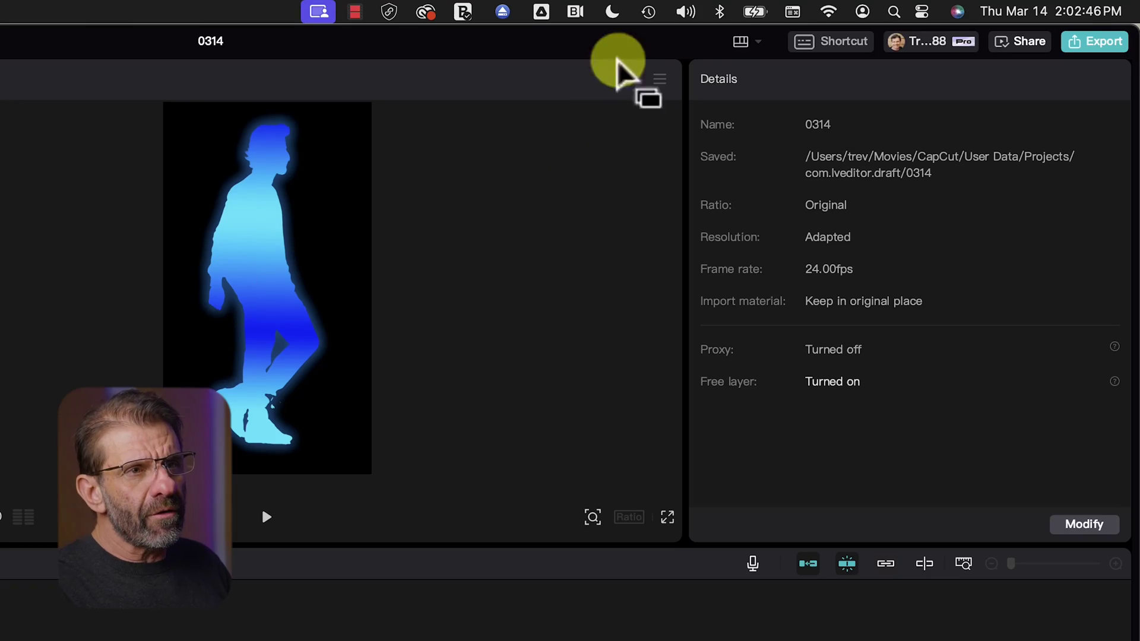
Check that the project settings use a frame rate of 24.00 fps and save them
{"action": "left_click", "coordinate": [1106, 528]}
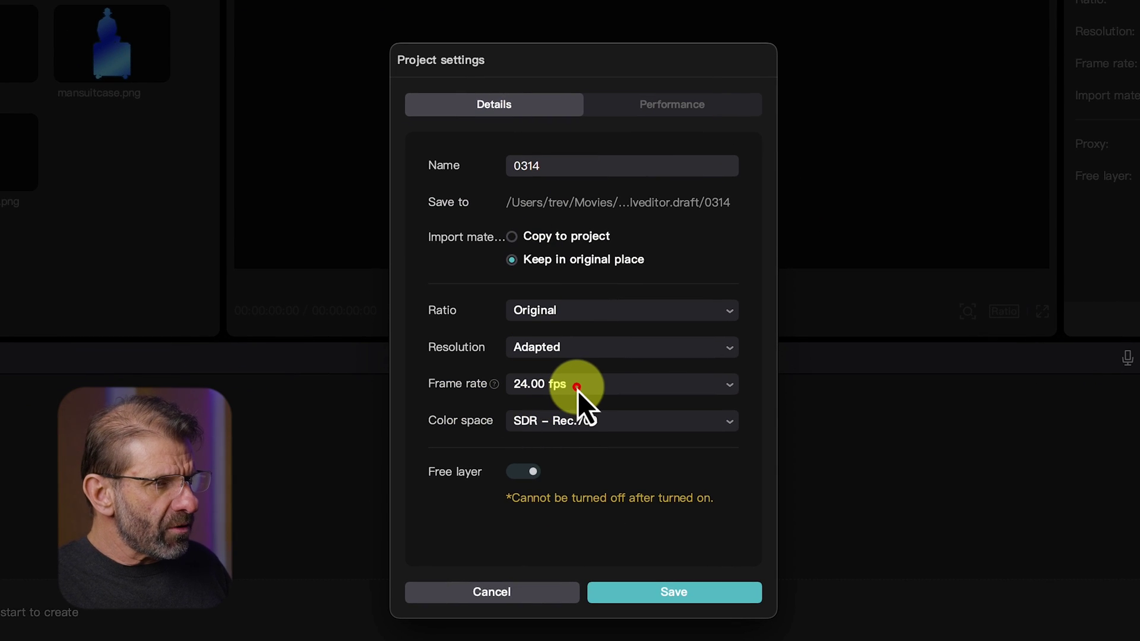
{"action": "left_click", "coordinate": [579, 390]}
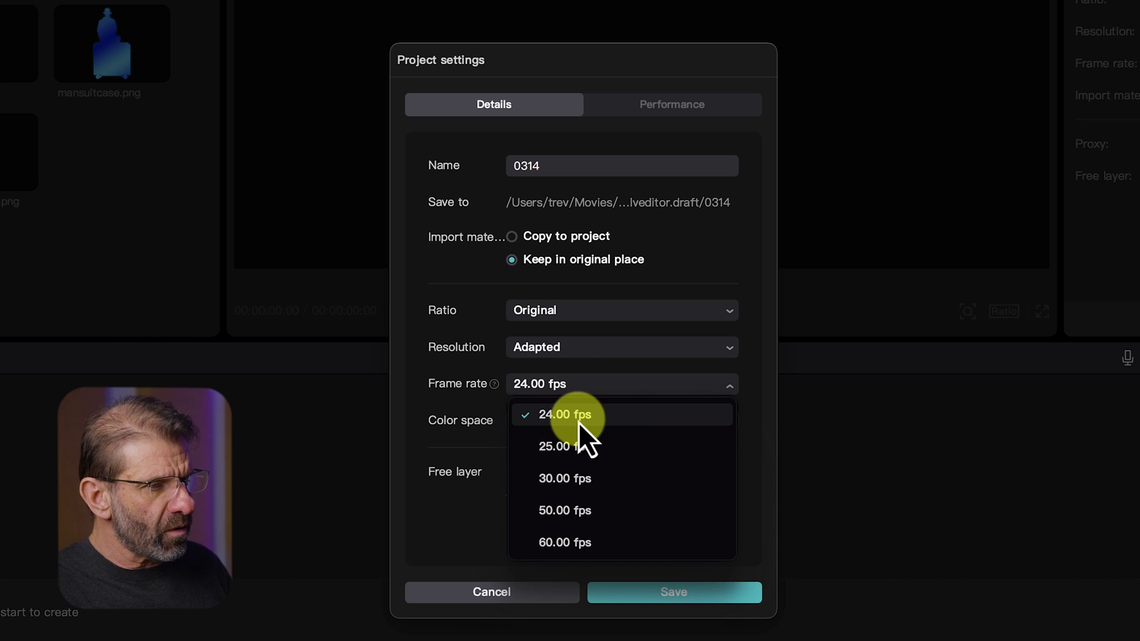
{"action": "left_click", "coordinate": [681, 598]}
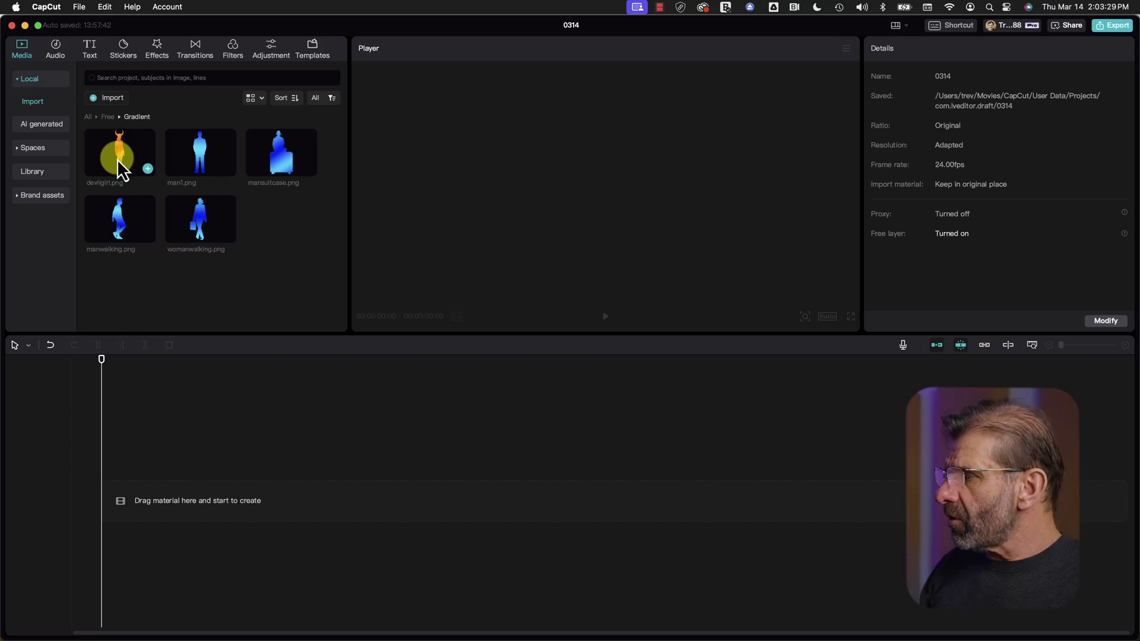
Stack devilgirl.png, mansuitcase.png, man1.png, manwalking.png and womanwalking.png on separate tracks from the lowest upward, all starting at the timeline's beginning
{"action": "left_click_drag", "start_coordinate": [117, 159], "coordinate": [95, 507]}
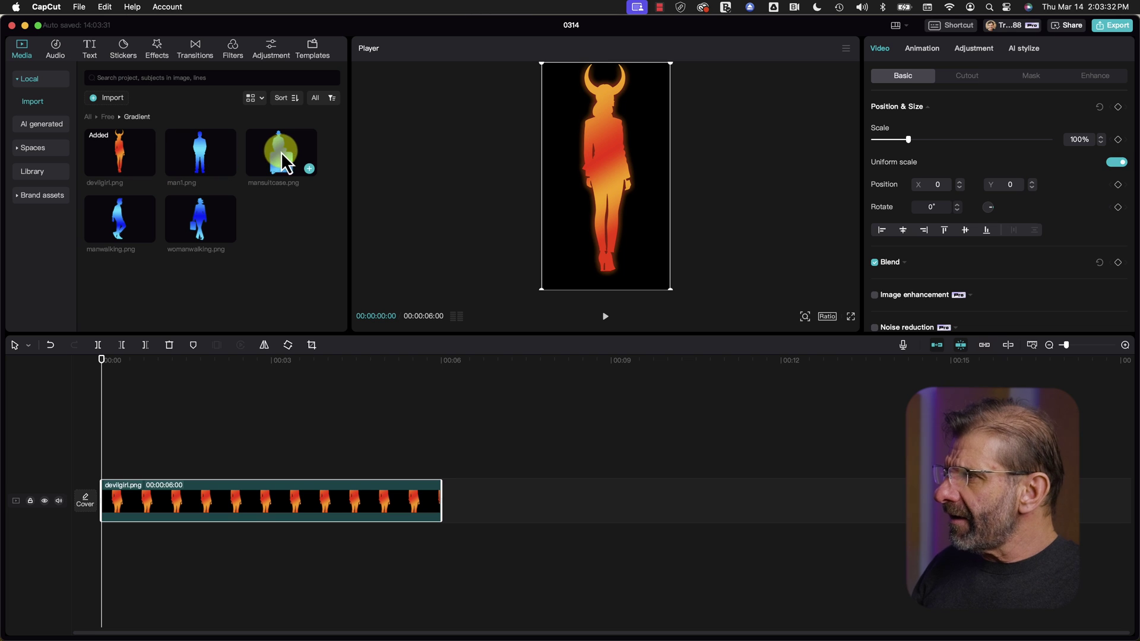
{"action": "left_click_drag", "start_coordinate": [281, 152], "coordinate": [97, 460]}
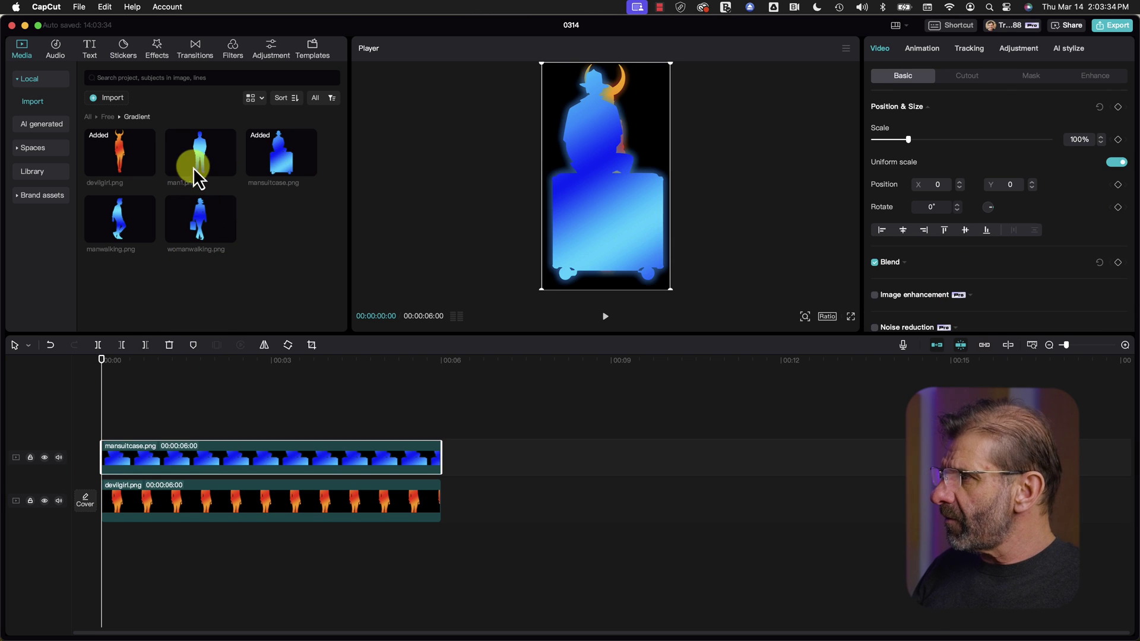
{"action": "left_click_drag", "start_coordinate": [194, 166], "coordinate": [103, 387]}
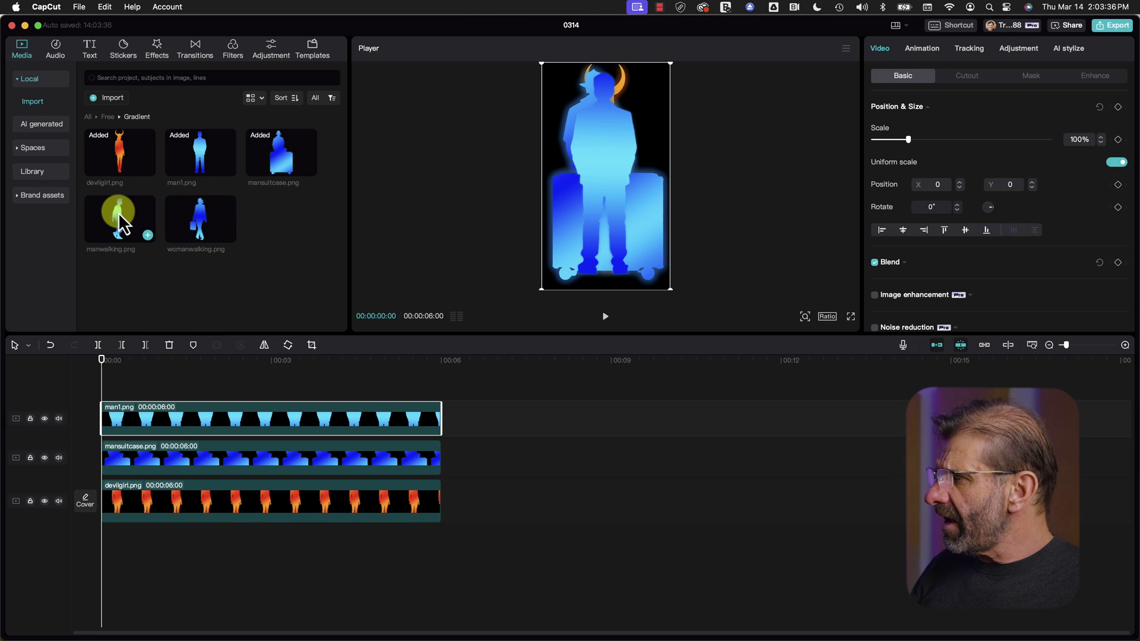
{"action": "left_click_drag", "start_coordinate": [119, 212], "coordinate": [108, 393]}
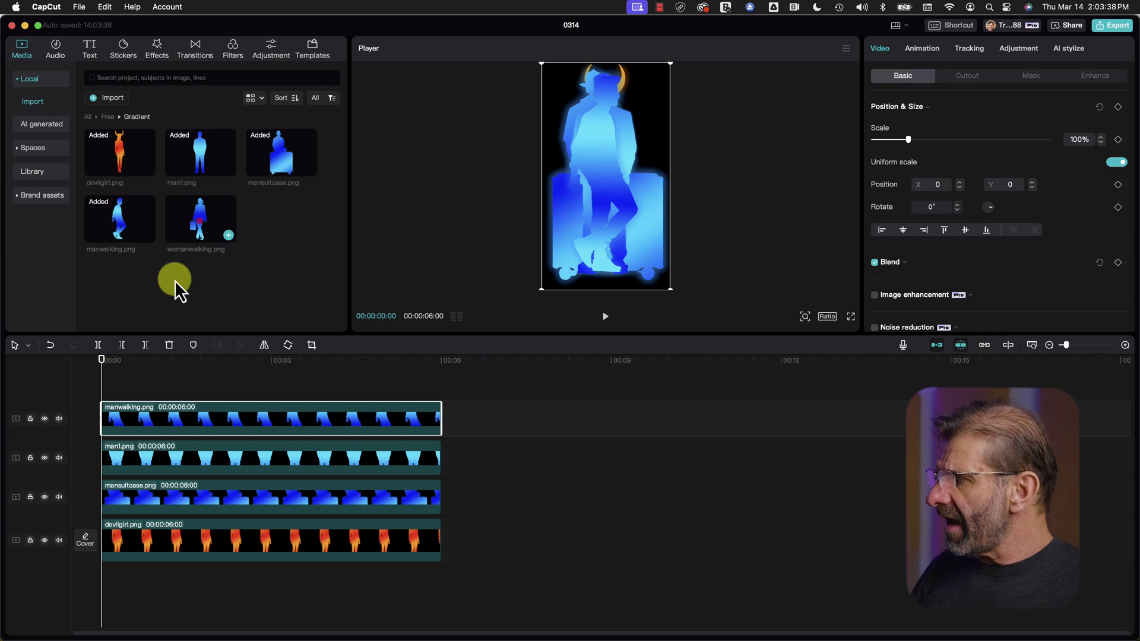
{"action": "left_click_drag", "start_coordinate": [200, 218], "coordinate": [93, 385]}
Deactivate the manwalking.png, man1.png, mansuitcase.png and devilgirl.png clips so only womanwalking.png shows
{"action": "left_click_drag", "start_coordinate": [311, 360], "coordinate": [468, 362]}
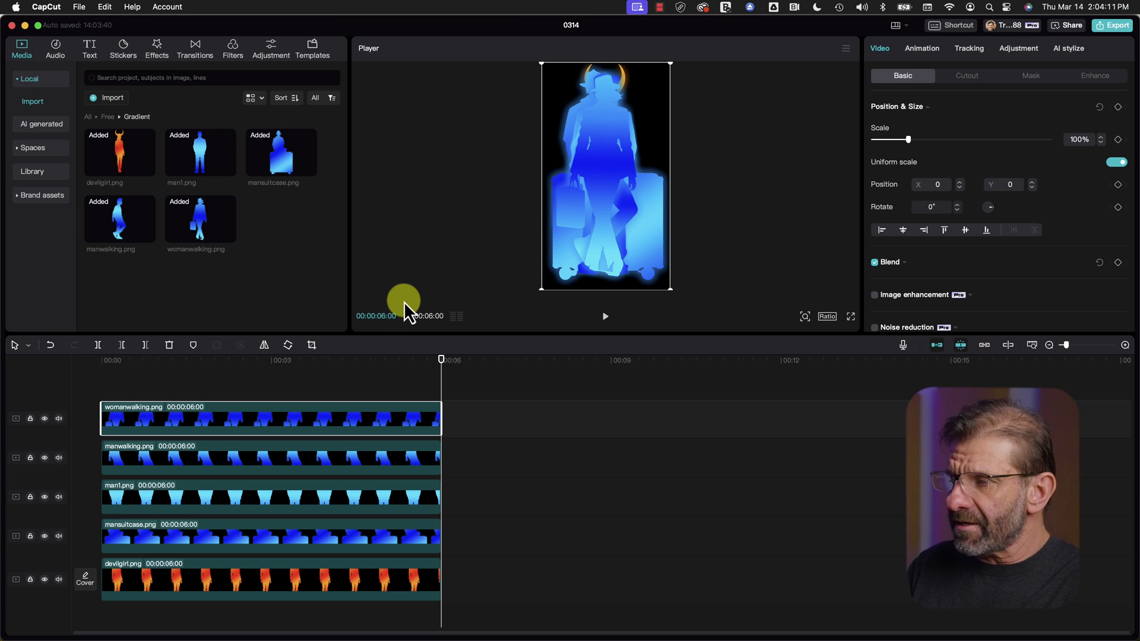
{"action": "left_click_drag", "start_coordinate": [519, 607], "coordinate": [355, 469]}
{"action": "left_click", "coordinate": [601, 459]}
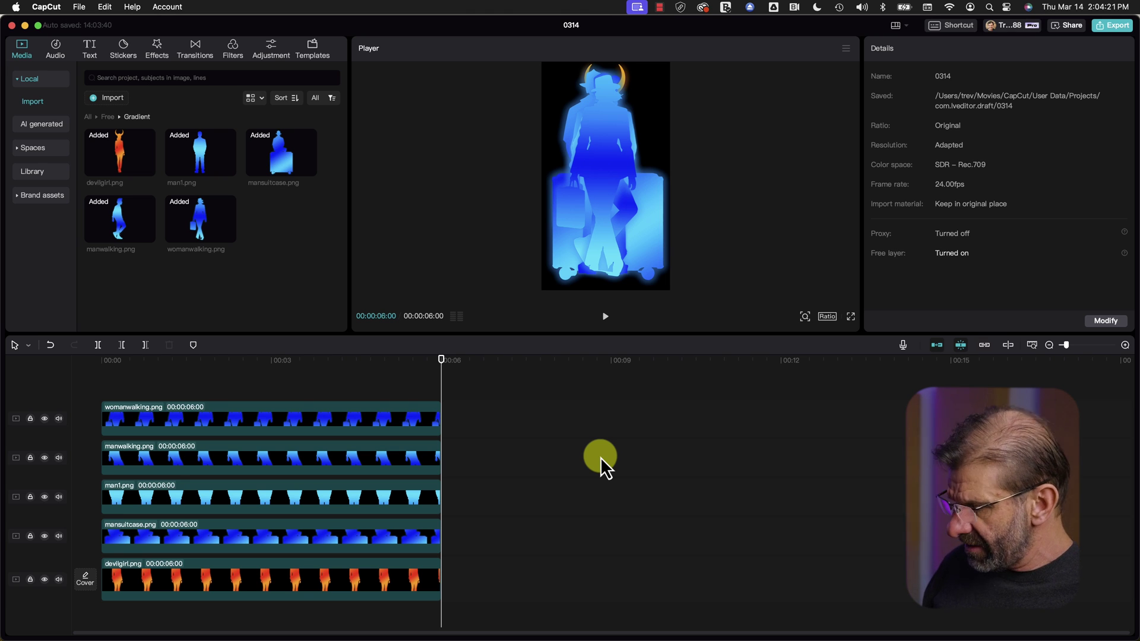
{"action": "key", "text": "shift+z"}
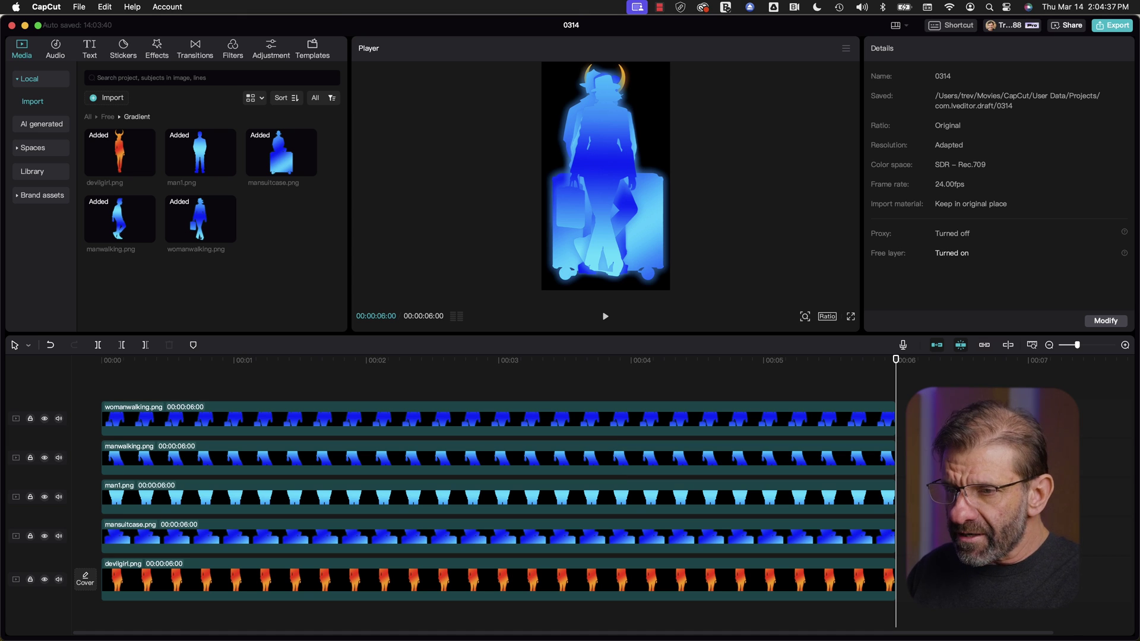
{"action": "left_click_drag", "start_coordinate": [920, 442], "coordinate": [775, 608]}
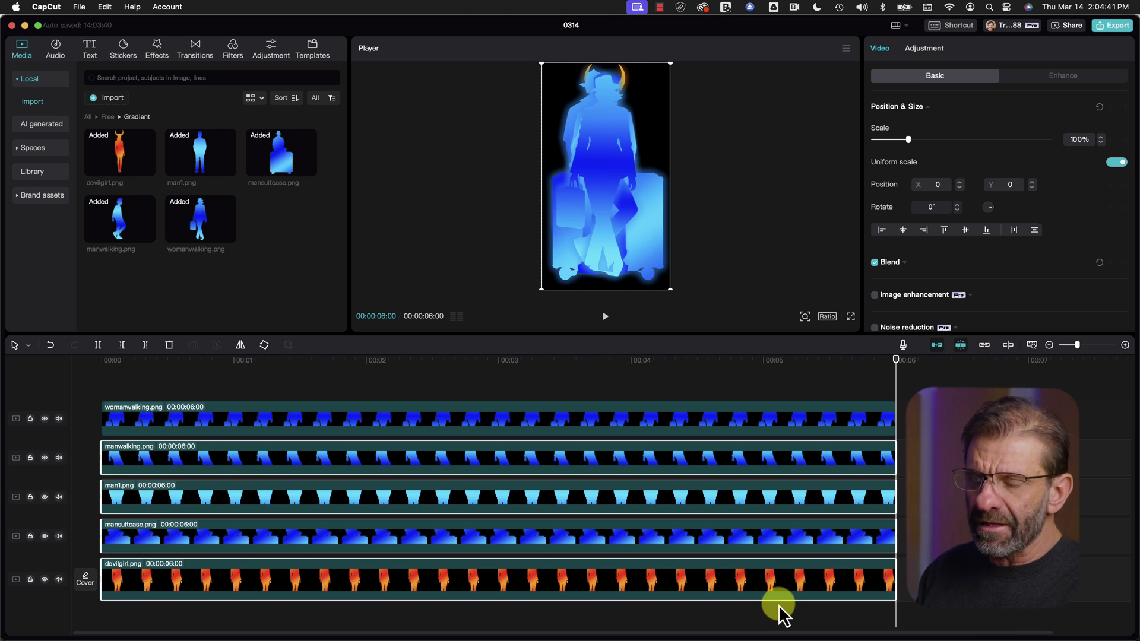
{"action": "key", "text": "v"}
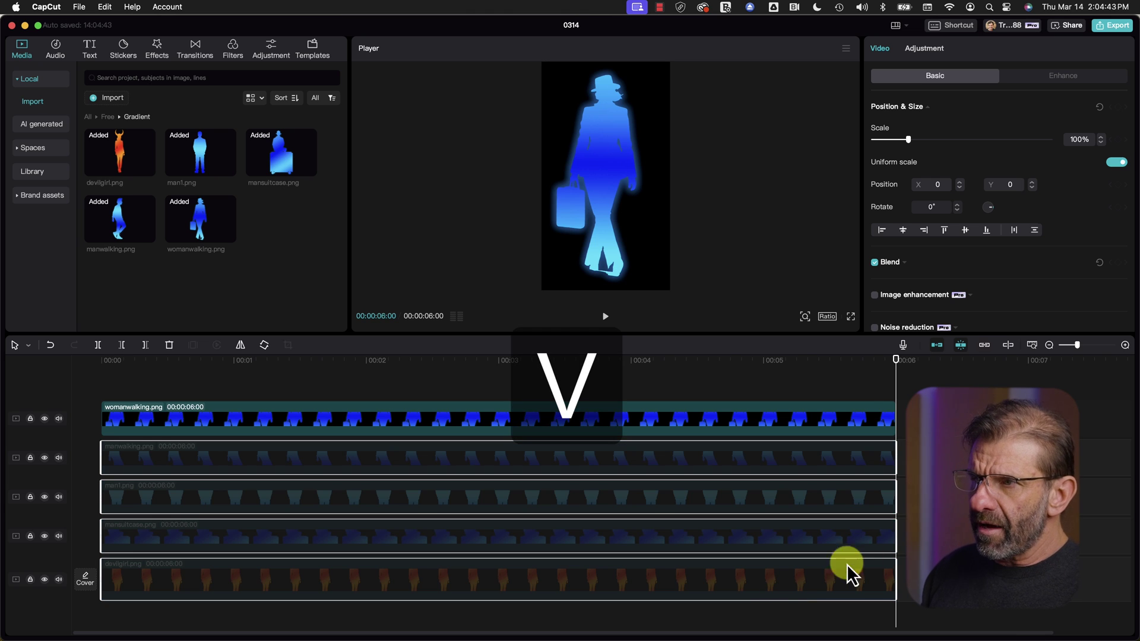
Add scale and position keyframes to the womanwalking.png clip three frames after its start
{"action": "left_click_drag", "start_coordinate": [843, 364], "coordinate": [327, 380]}
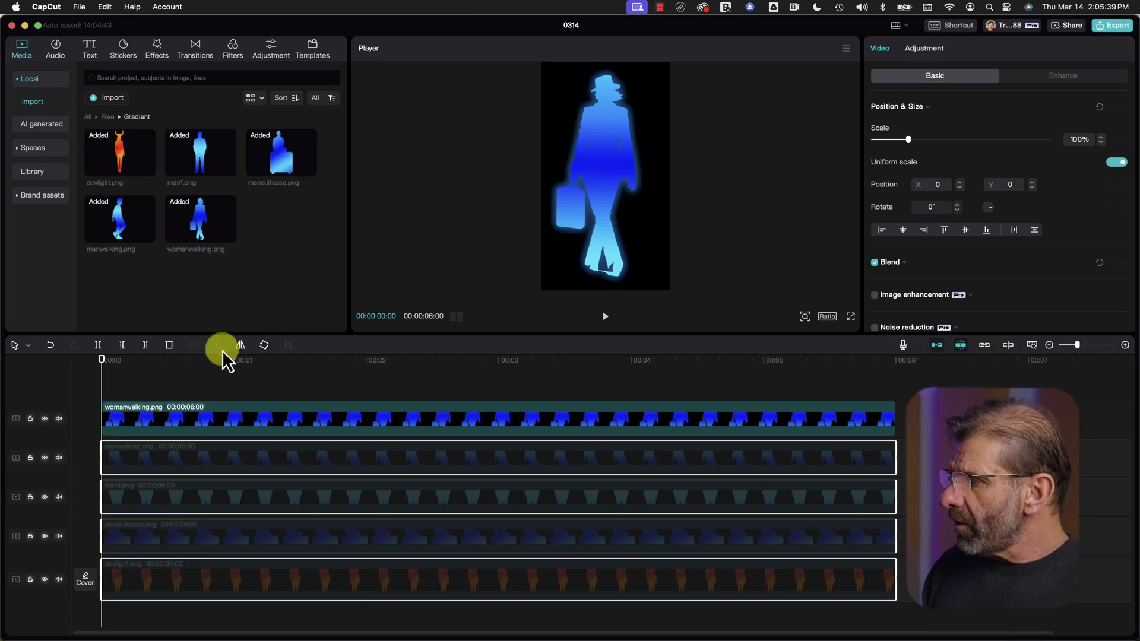
{"action": "left_click", "coordinate": [182, 420]}
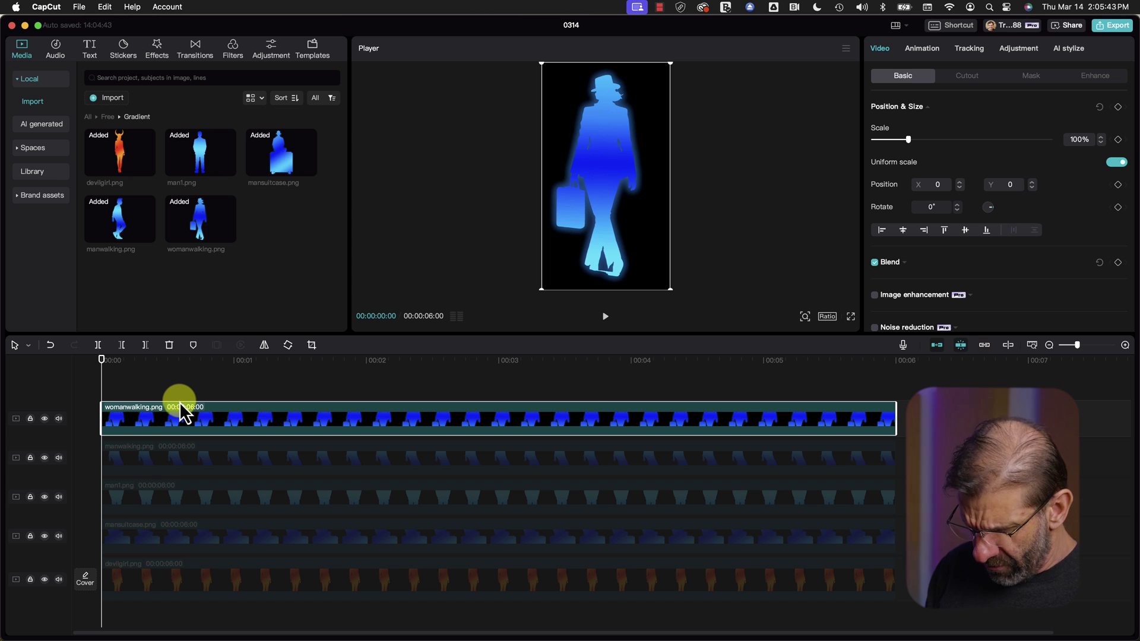
{"action": "key", "text": "Right"}
{"action": "key", "text": "Right"}
{"action": "key", "text": "Right"}
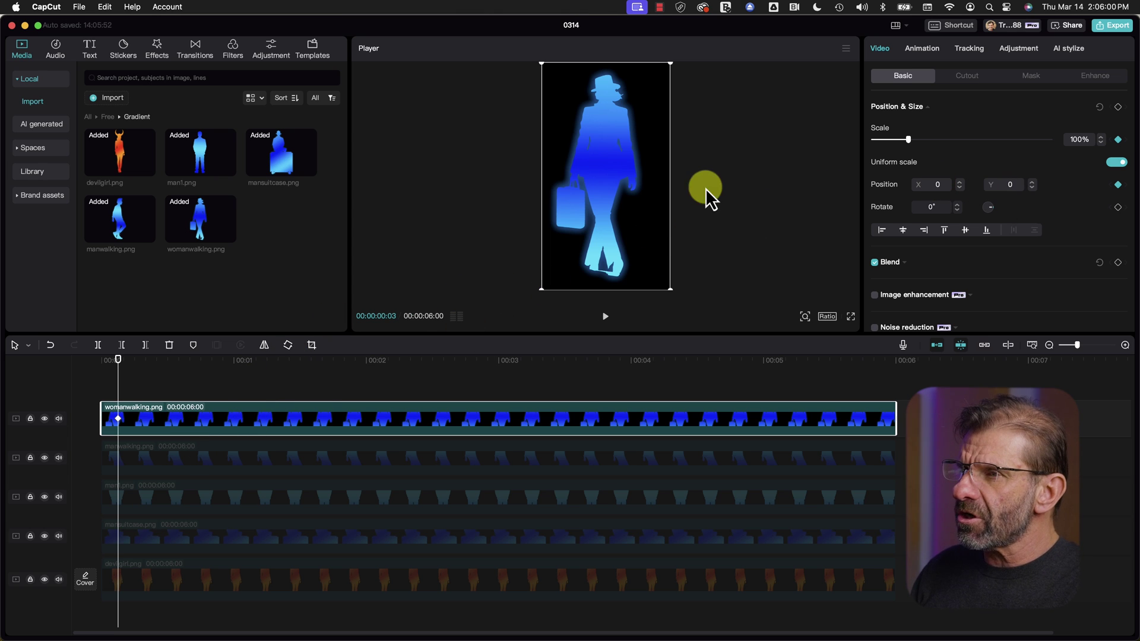
Scale the walking woman to about 92% at the first keyframe and move her to about X 533, Y 304
{"action": "left_click_drag", "start_coordinate": [615, 206], "coordinate": [636, 182]}
{"action": "left_click_drag", "start_coordinate": [692, 272], "coordinate": [686, 261]}
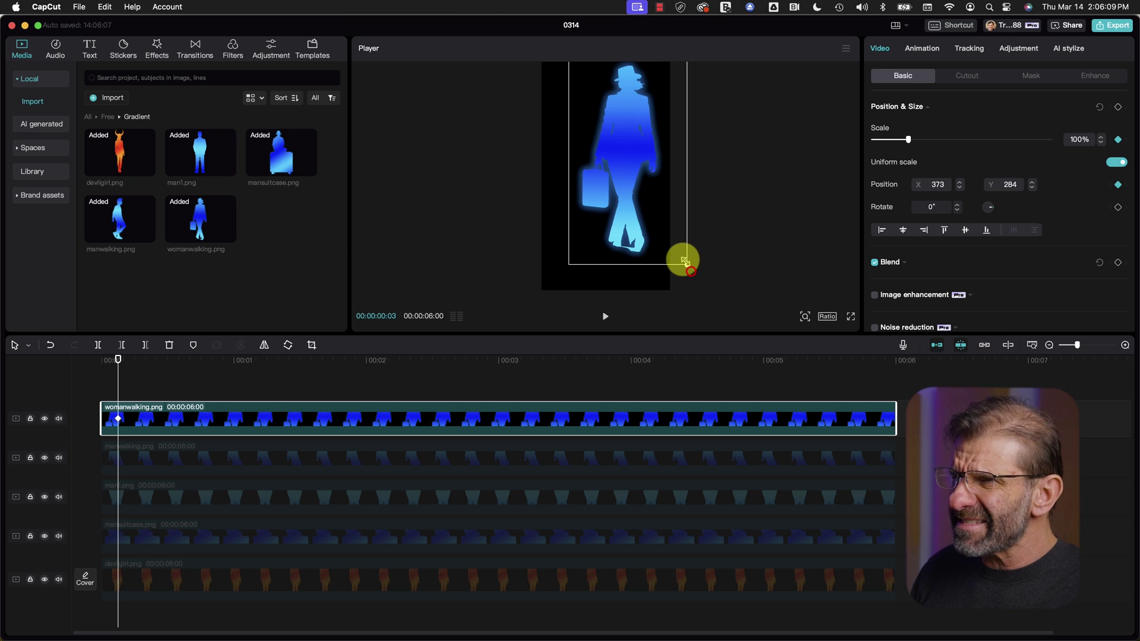
{"action": "mouse_move", "coordinate": [648, 167]}
{"action": "left_mouse_down"}
{"action": "mouse_move", "coordinate": [743, 229]}
{"action": "mouse_move", "coordinate": [659, 148]}
{"action": "mouse_move", "coordinate": [648, 159]}
{"action": "left_mouse_up"}
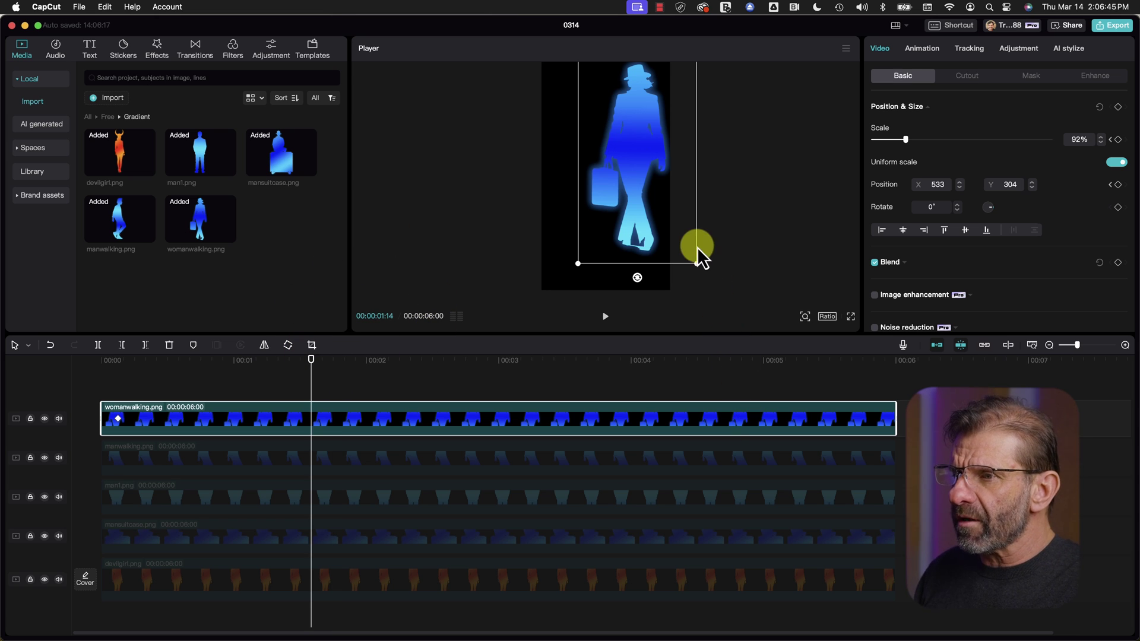
At 00:00:01:14, enlarge the walking woman to about 198% at about X 1931, Y -434, and play the move from the start
{"action": "left_click_drag", "start_coordinate": [698, 264], "coordinate": [696, 202]}
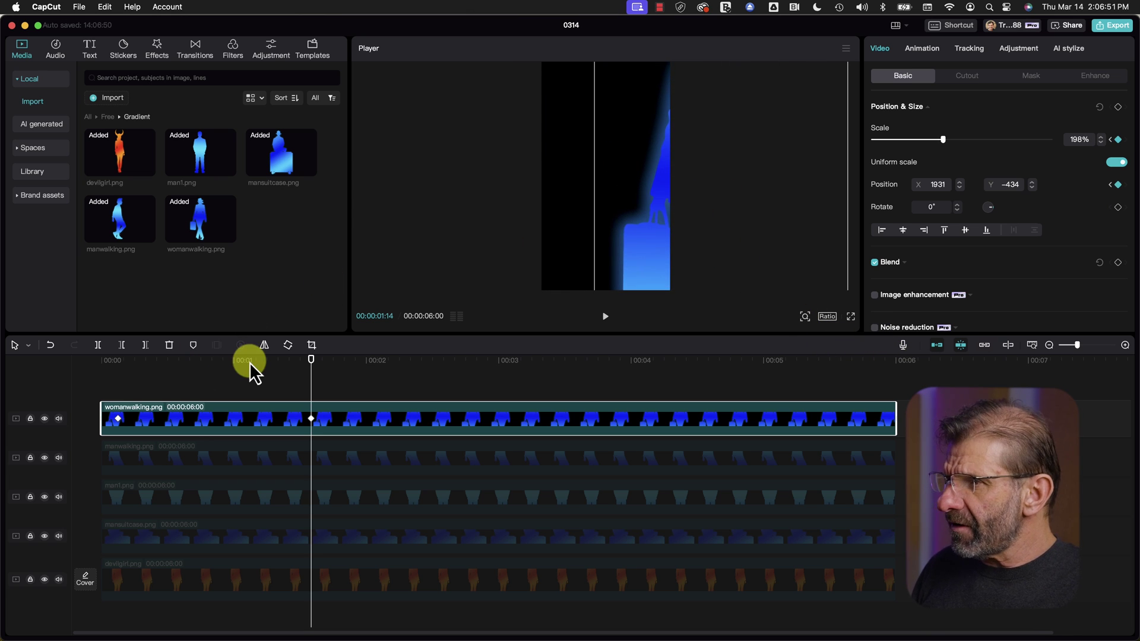
{"action": "left_click_drag", "start_coordinate": [250, 362], "coordinate": [44, 360]}
{"action": "key", "text": "space"}
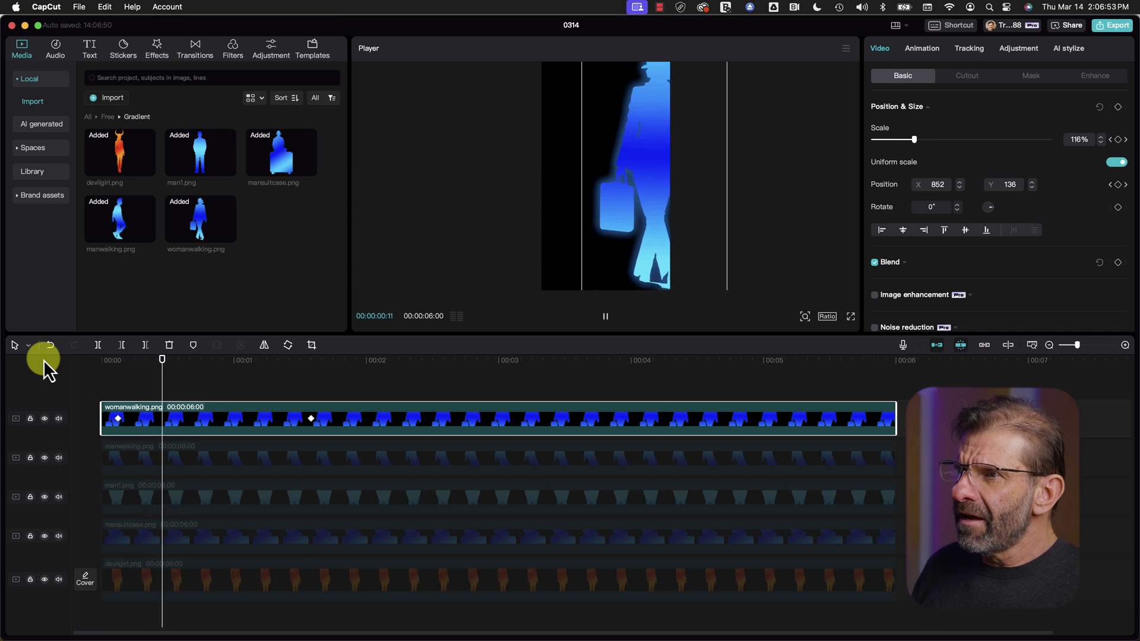
{"action": "key", "text": "space"}
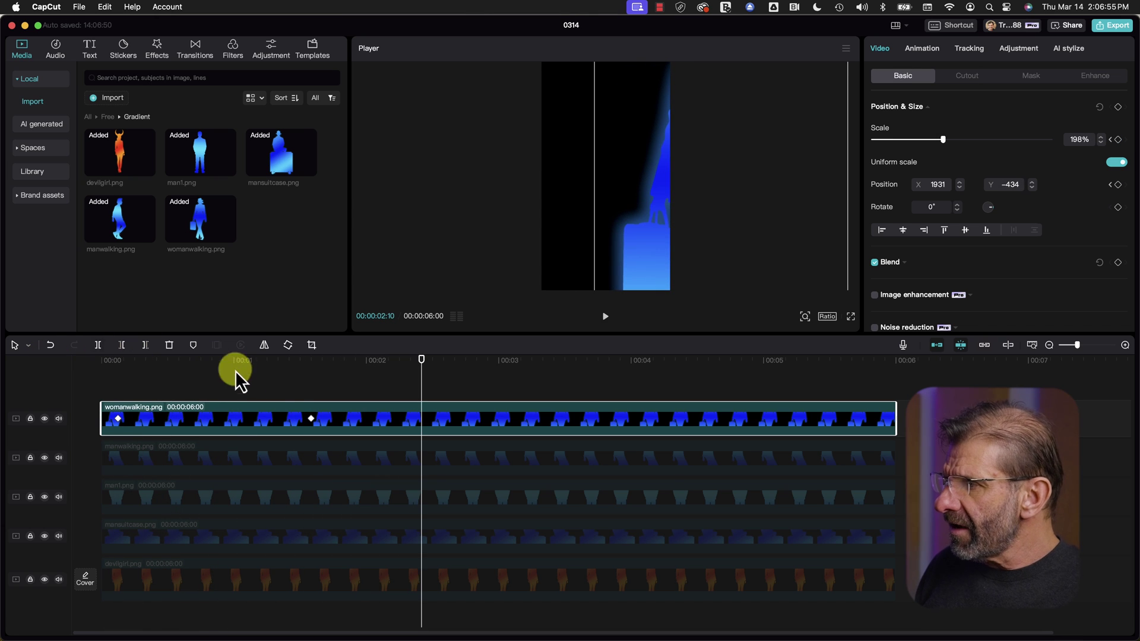
At the 00:00:01:14 keyframe, move the walking woman fully out of frame to about X 2931, Y -673, and replay the animation
{"action": "left_click_drag", "start_coordinate": [347, 364], "coordinate": [311, 371]}
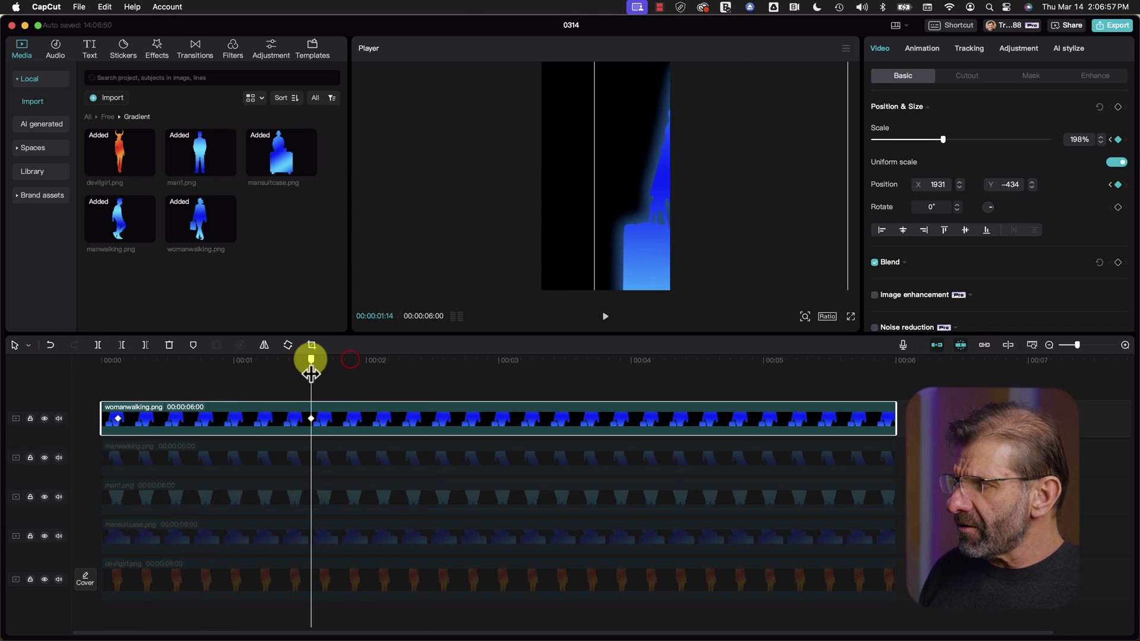
{"action": "left_click", "coordinate": [658, 266]}
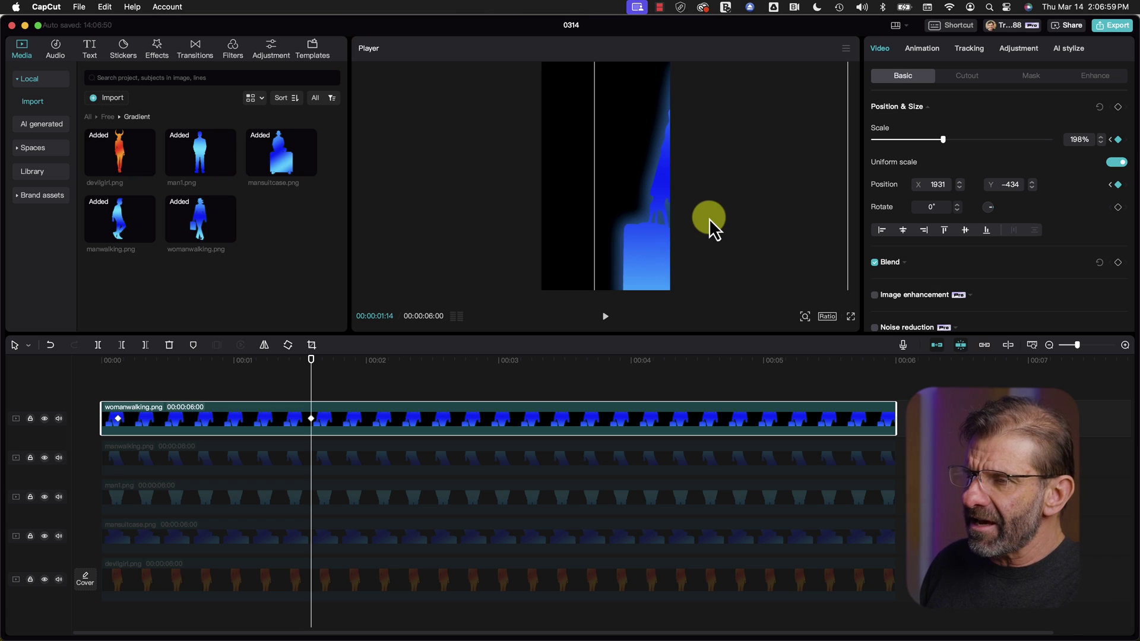
{"action": "left_click_drag", "start_coordinate": [733, 195], "coordinate": [793, 209]}
{"action": "key", "text": "Home"}
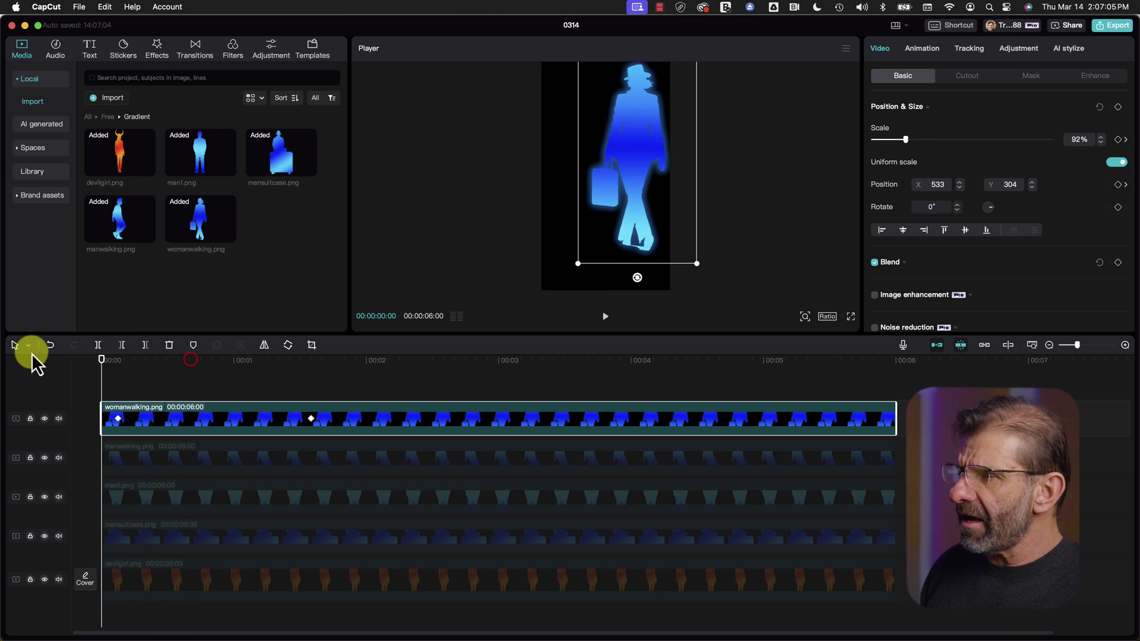
{"action": "key", "text": "space"}
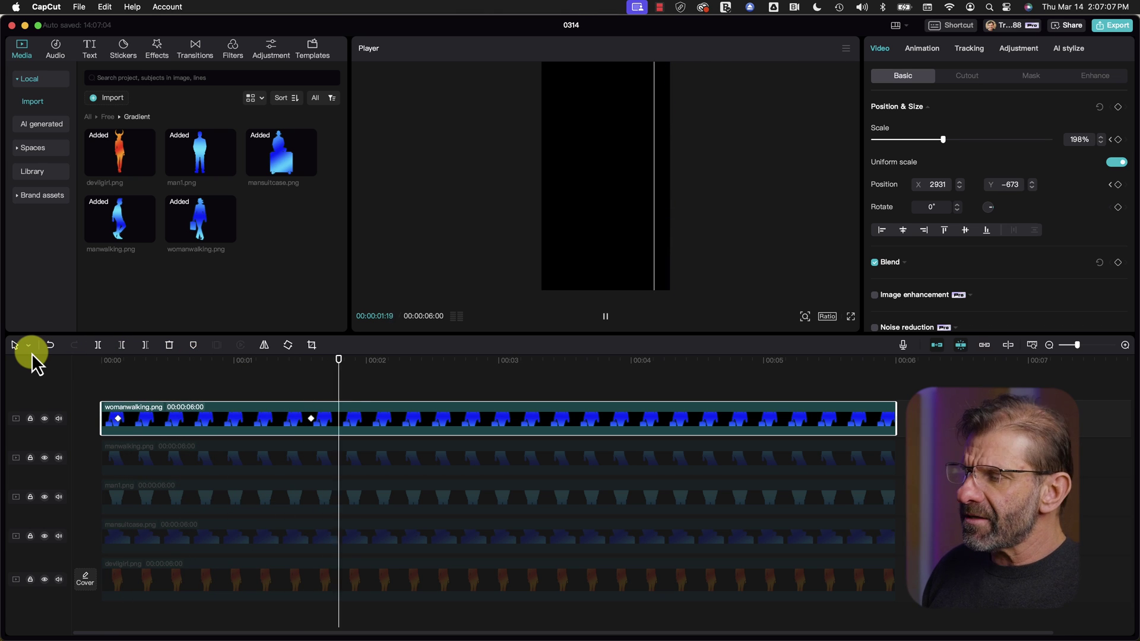
Stop playback, show the womanwalking.png keyframe graphs, and apply the smooth curve to the first Scale keyframe
{"action": "key", "text": "space"}
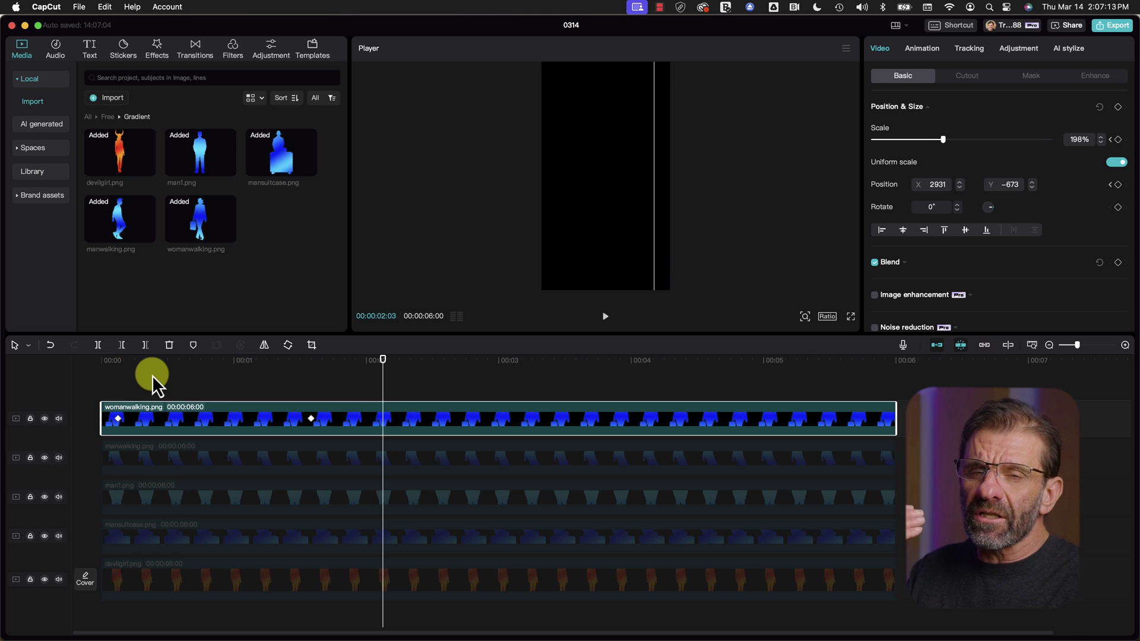
{"action": "right_click", "coordinate": [265, 415]}
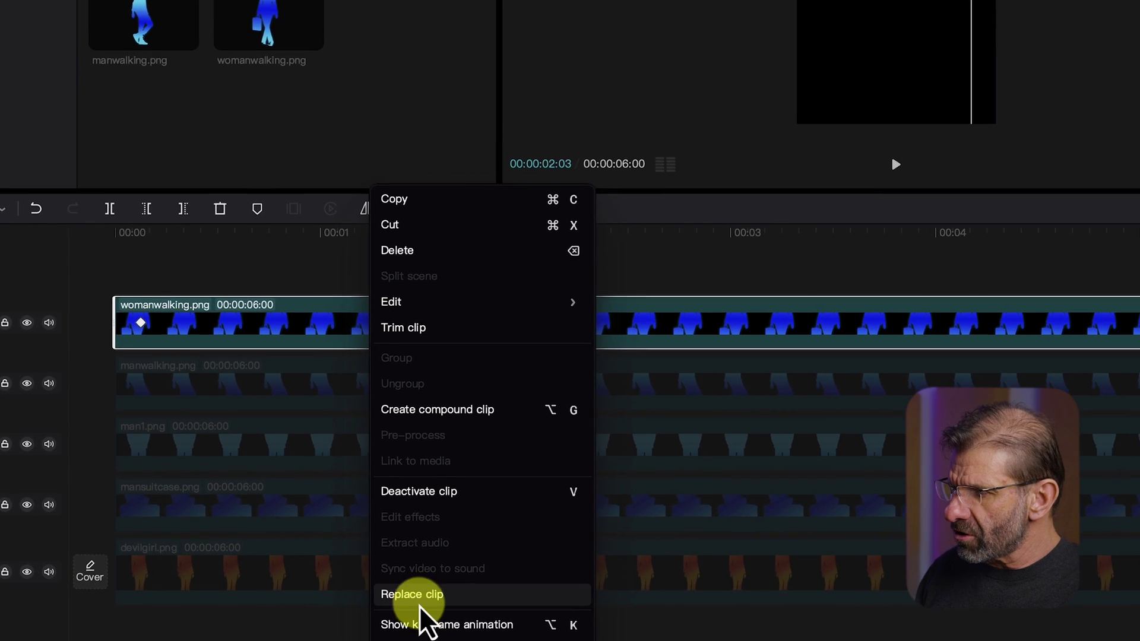
{"action": "left_click", "coordinate": [430, 625]}
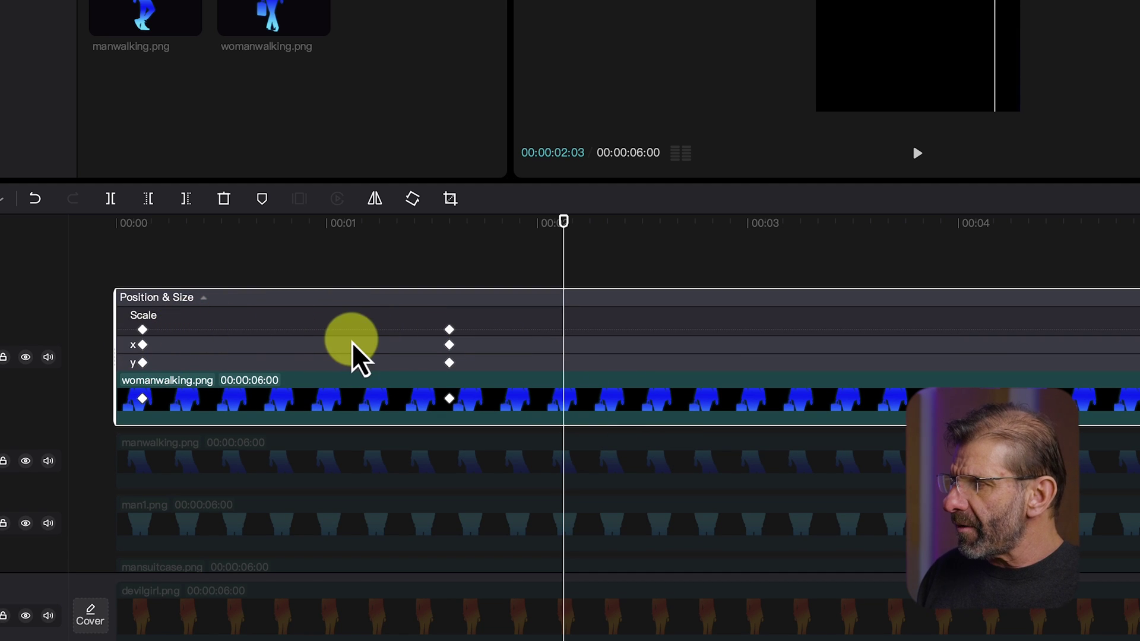
{"action": "left_click", "coordinate": [336, 318]}
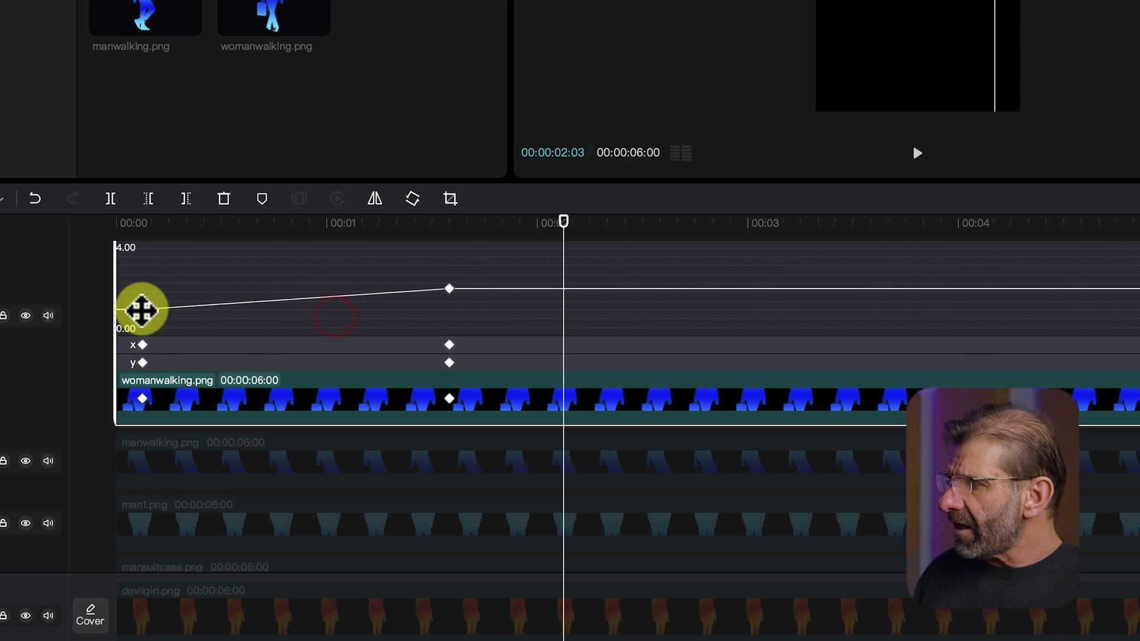
{"action": "left_click", "coordinate": [142, 309]}
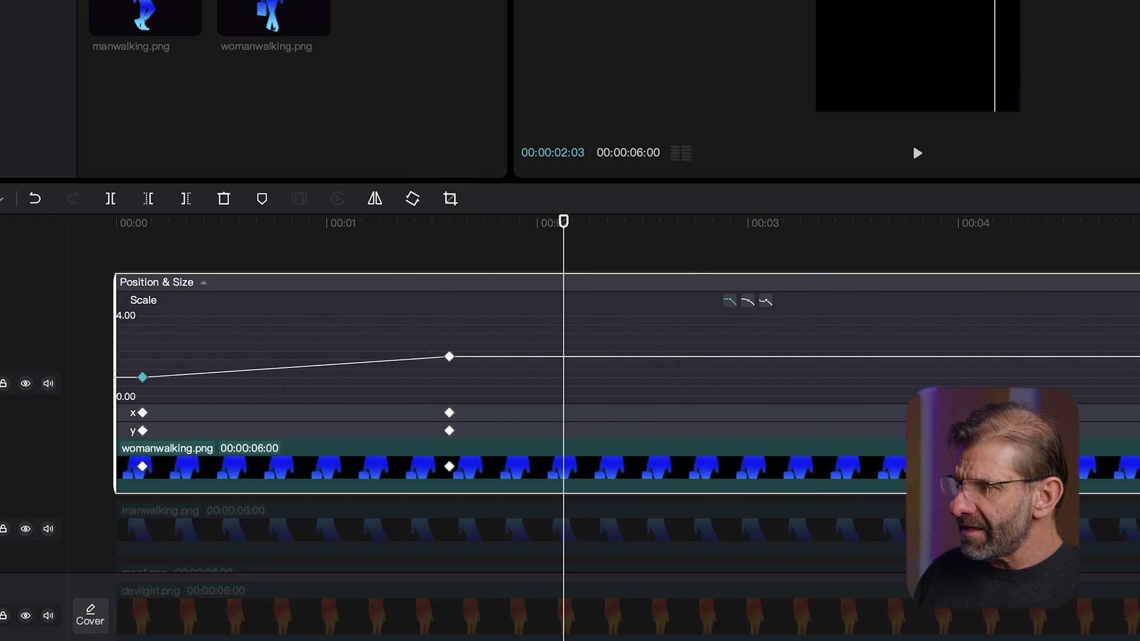
{"action": "left_click", "coordinate": [747, 302]}
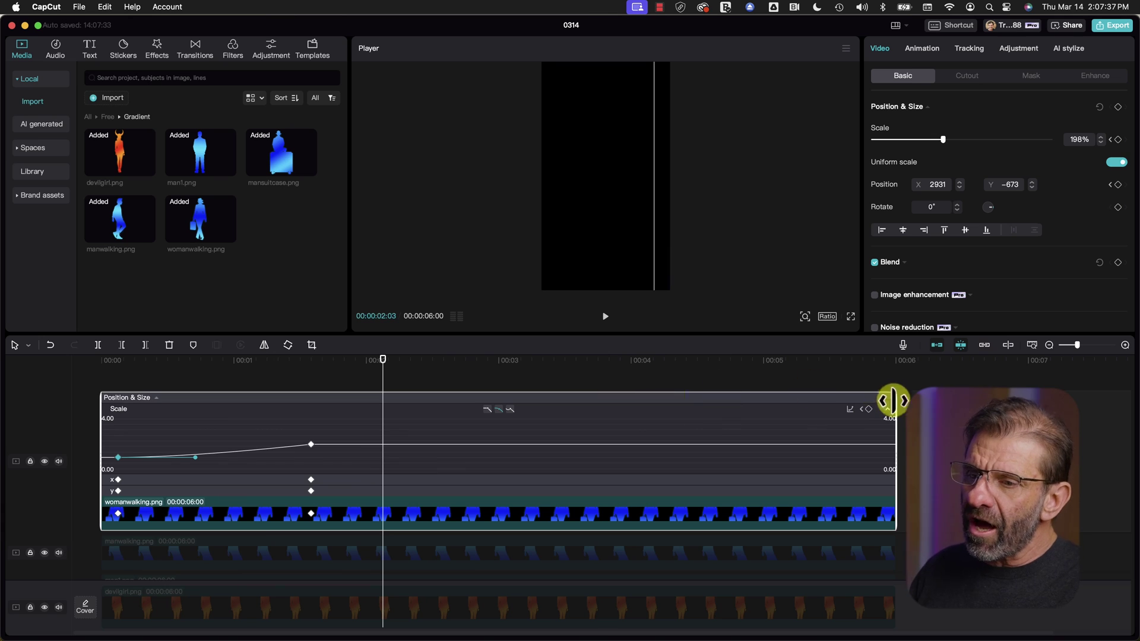
View the preset curves available for the woman's Scale graph and close them without applying one
{"action": "left_click", "coordinate": [850, 410]}
{"action": "left_click", "coordinate": [809, 515]}
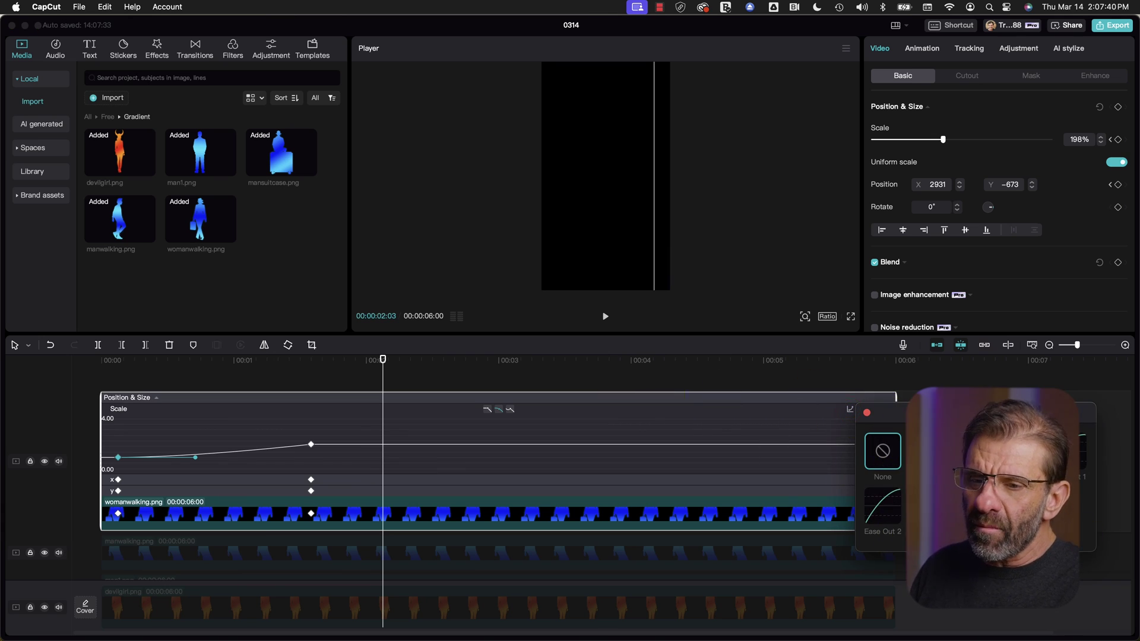
{"action": "left_click", "coordinate": [867, 413]}
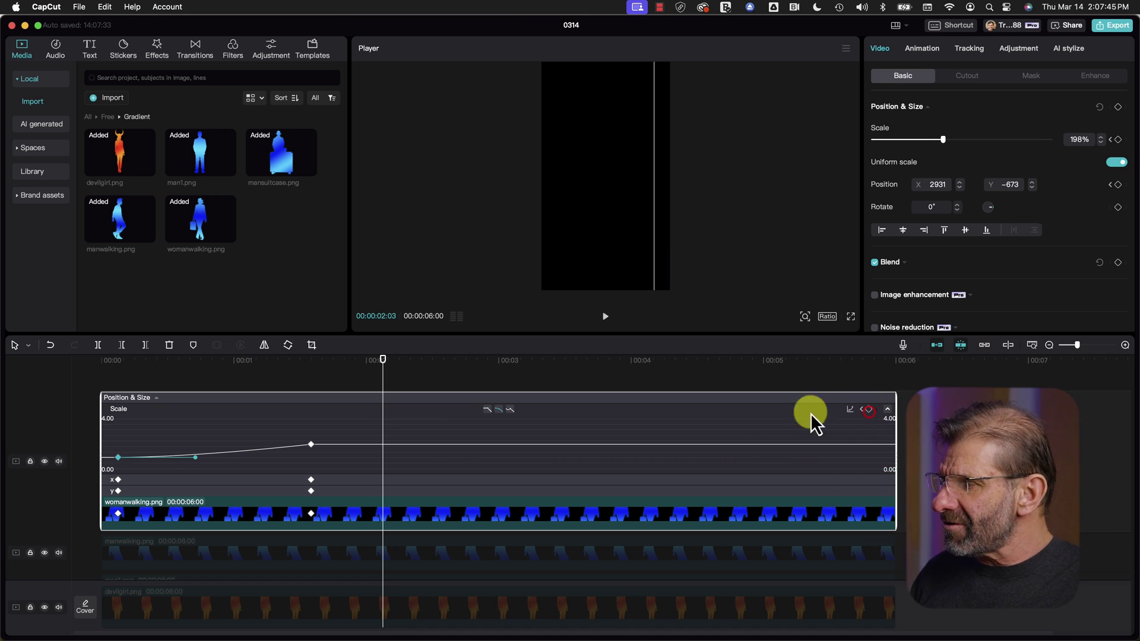
Smooth the woman's Scale curve at its second keyframe and her X position curve at both keyframes
{"action": "left_click", "coordinate": [311, 445]}
{"action": "left_click", "coordinate": [498, 409]}
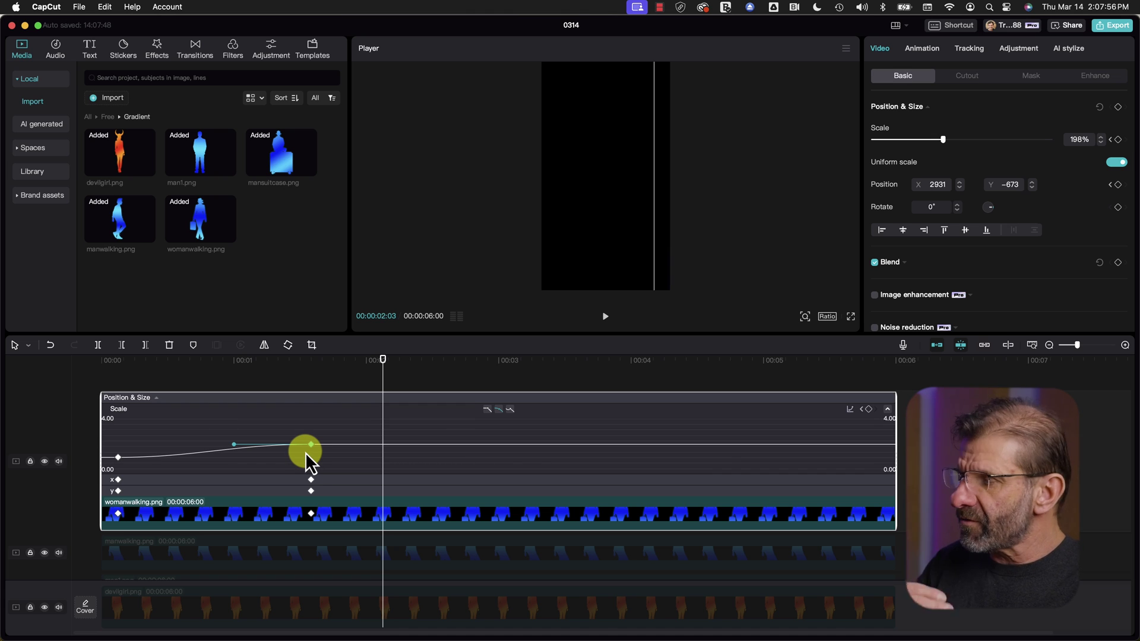
{"action": "left_click", "coordinate": [134, 481]}
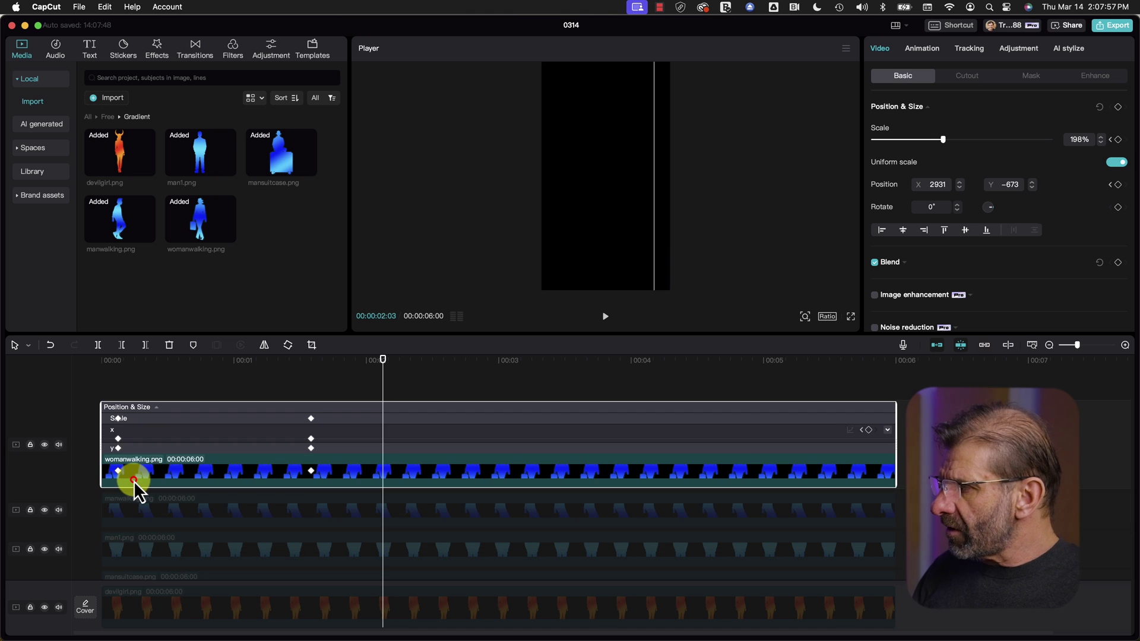
{"action": "left_click", "coordinate": [147, 434]}
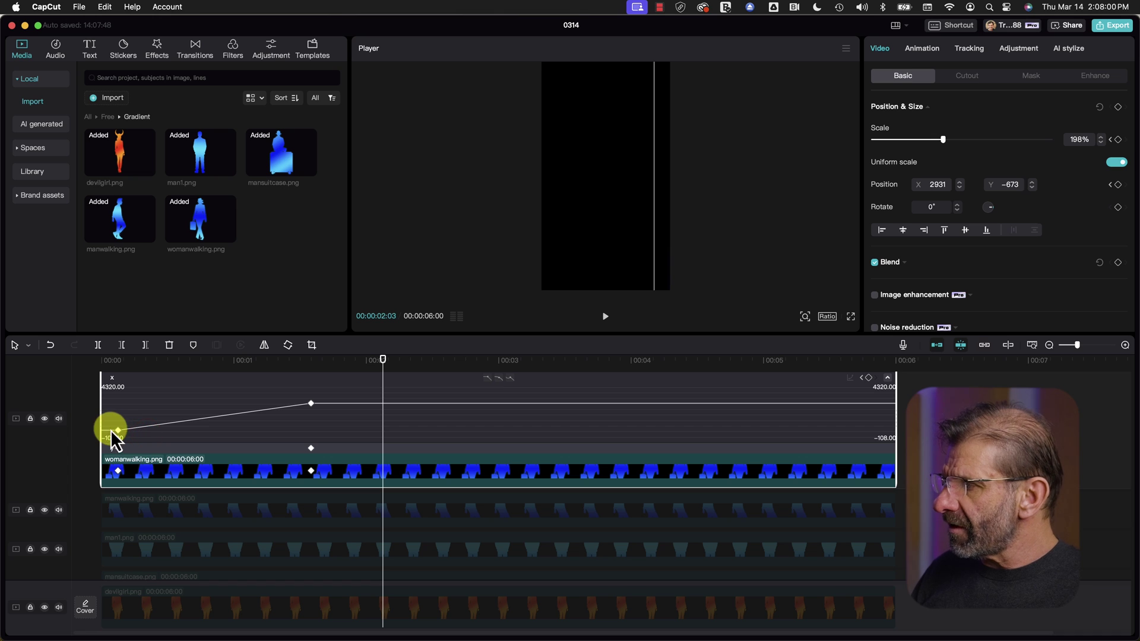
{"action": "left_click", "coordinate": [118, 431]}
{"action": "left_click", "coordinate": [498, 377]}
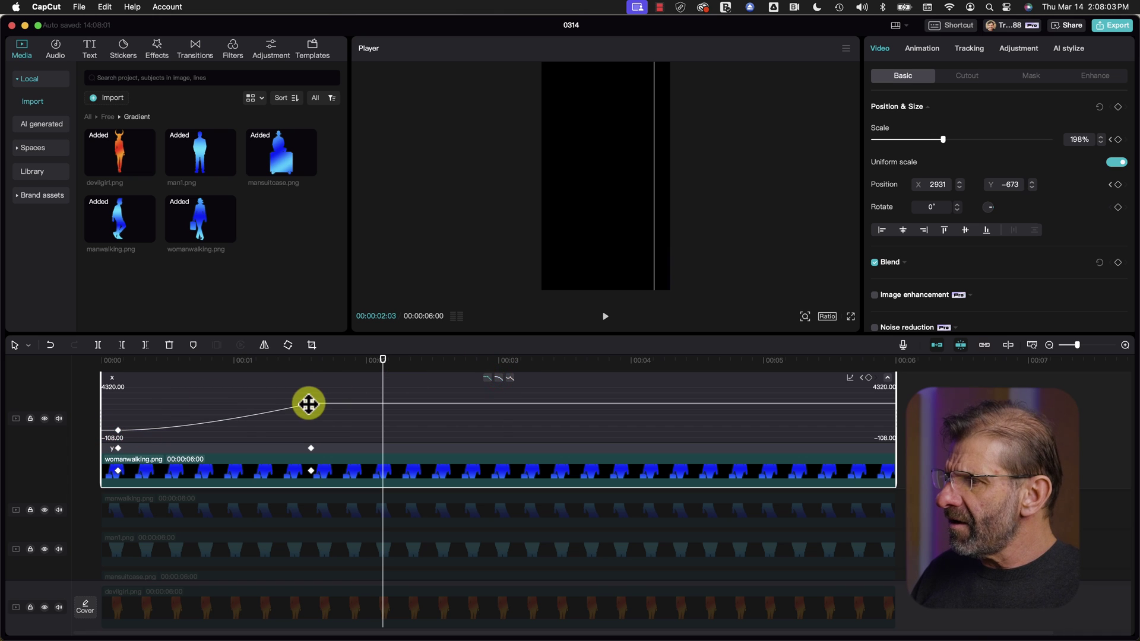
{"action": "left_click", "coordinate": [308, 404]}
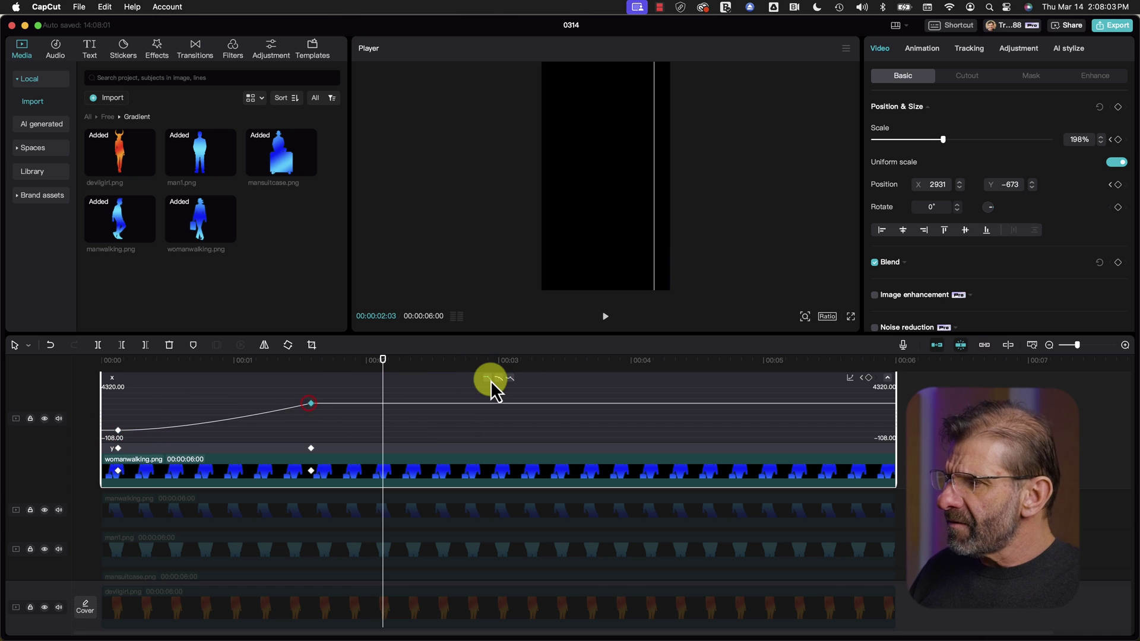
Smooth the walking woman's Y position curve at both its first and second keyframes
{"action": "left_click", "coordinate": [290, 449]}
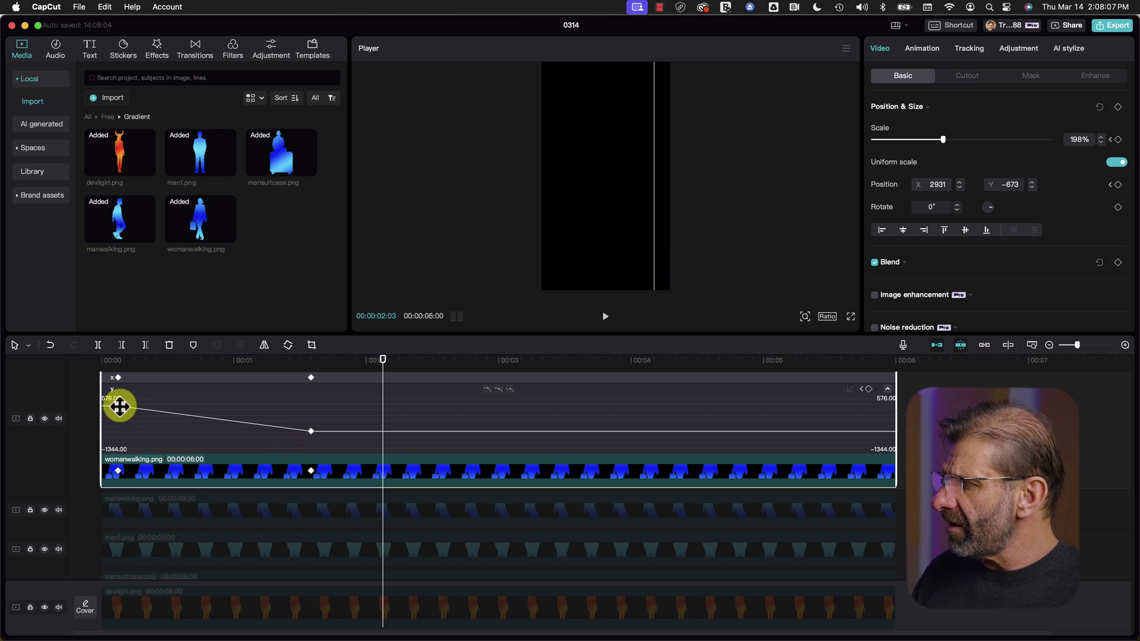
{"action": "left_click", "coordinate": [118, 406]}
{"action": "left_click", "coordinate": [497, 389]}
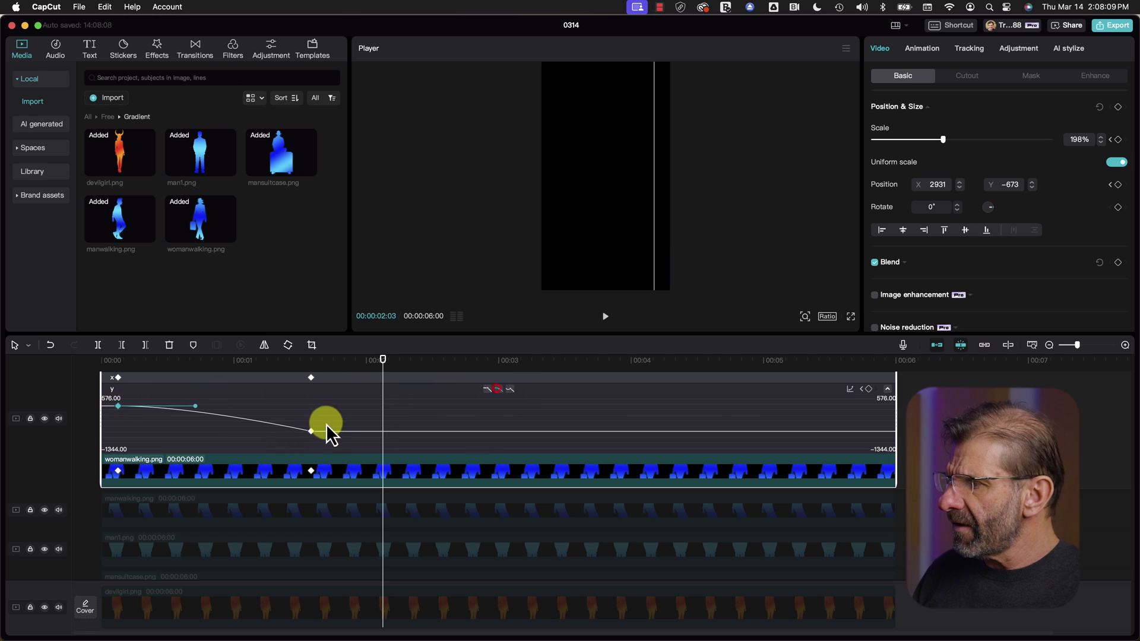
{"action": "left_click", "coordinate": [311, 431]}
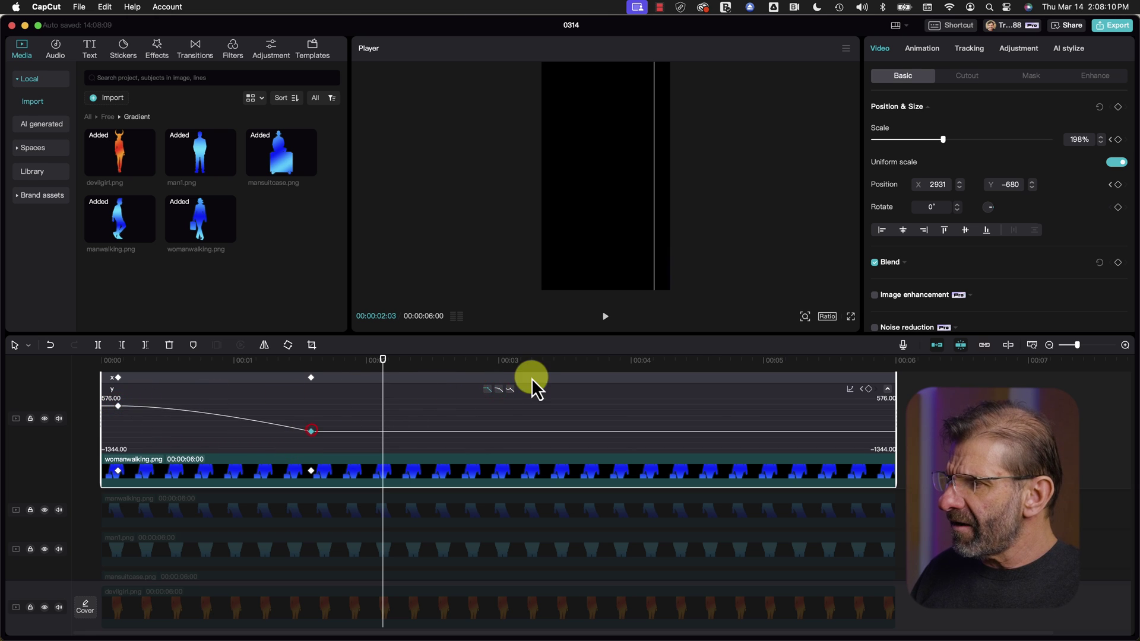
{"action": "left_click", "coordinate": [498, 391]}
Hide the womanwalking.png keyframe graphs and play the eased animation from the start
{"action": "right_click", "coordinate": [454, 408]}
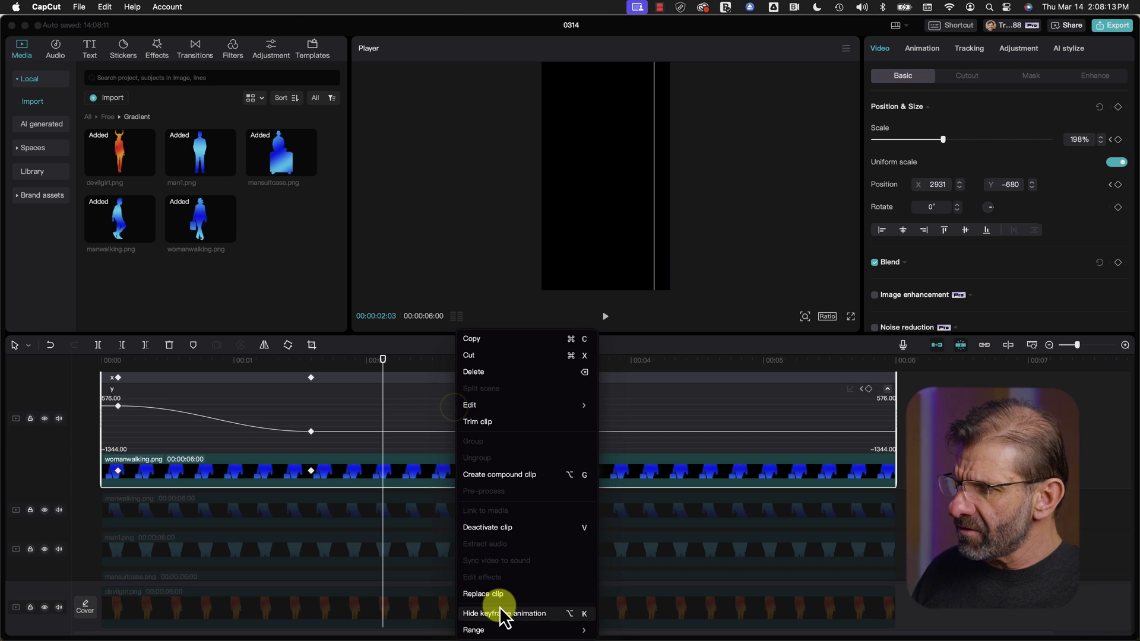
{"action": "left_click", "coordinate": [500, 617]}
{"action": "left_click_drag", "start_coordinate": [376, 394], "coordinate": [38, 362]}
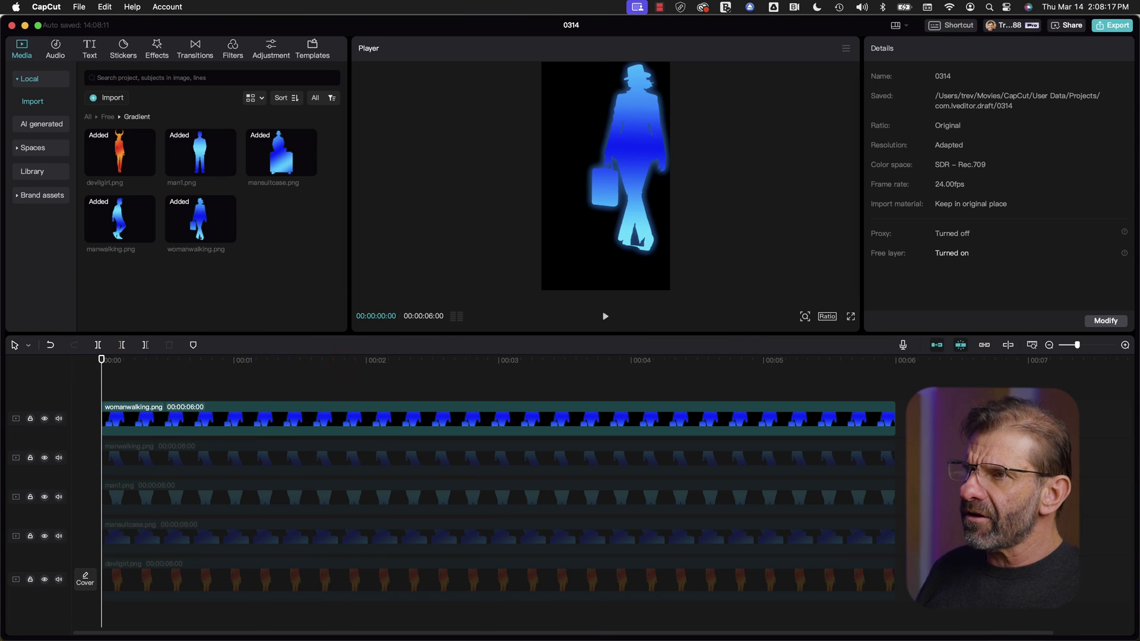
{"action": "key", "text": "space"}
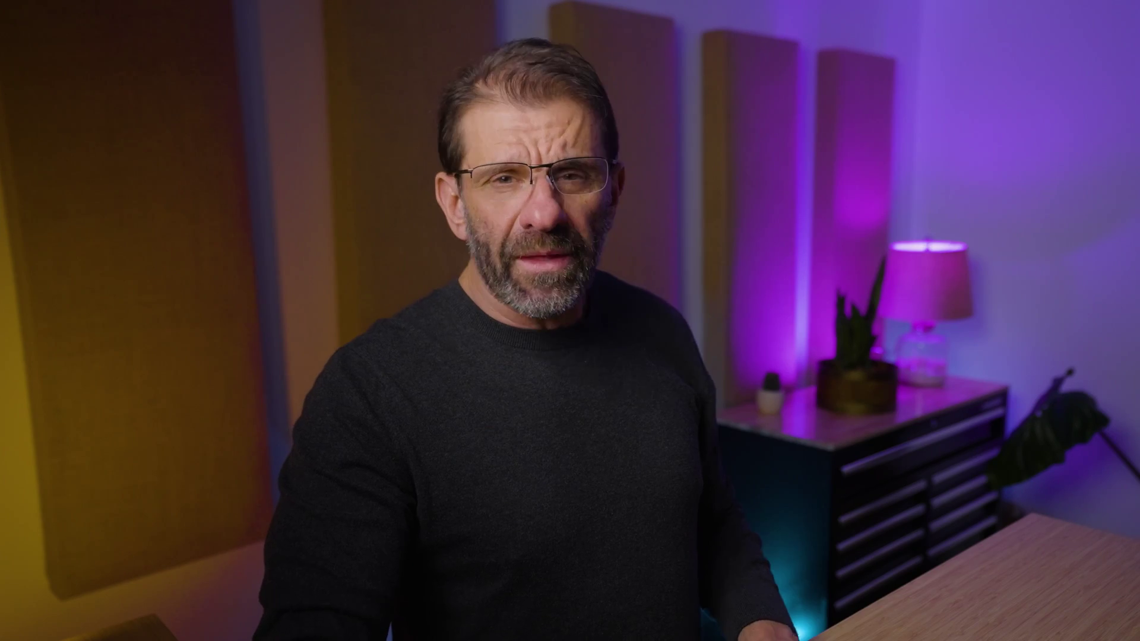
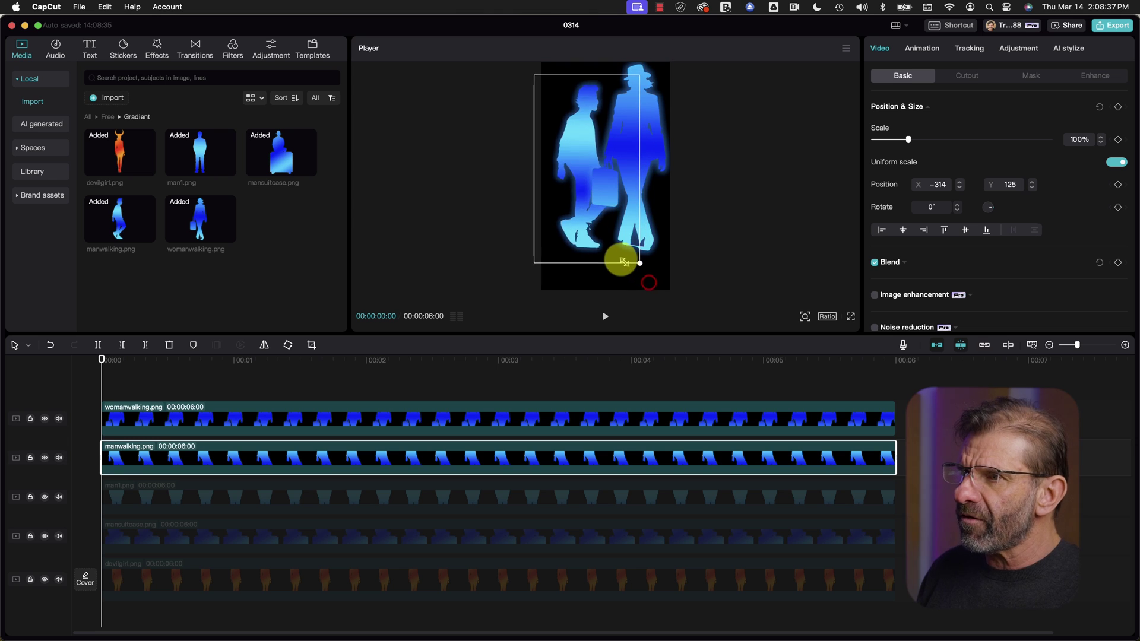
Place the walking man at about 79%, X -572, Y 274, and add scale and position keyframes at 00:00:00:03
{"action": "mouse_move", "coordinate": [572, 157]}
{"action": "left_mouse_down"}
{"action": "mouse_move", "coordinate": [649, 115]}
{"action": "mouse_move", "coordinate": [661, 191]}
{"action": "mouse_move", "coordinate": [564, 149]}
{"action": "mouse_move", "coordinate": [570, 160]}
{"action": "left_mouse_up"}
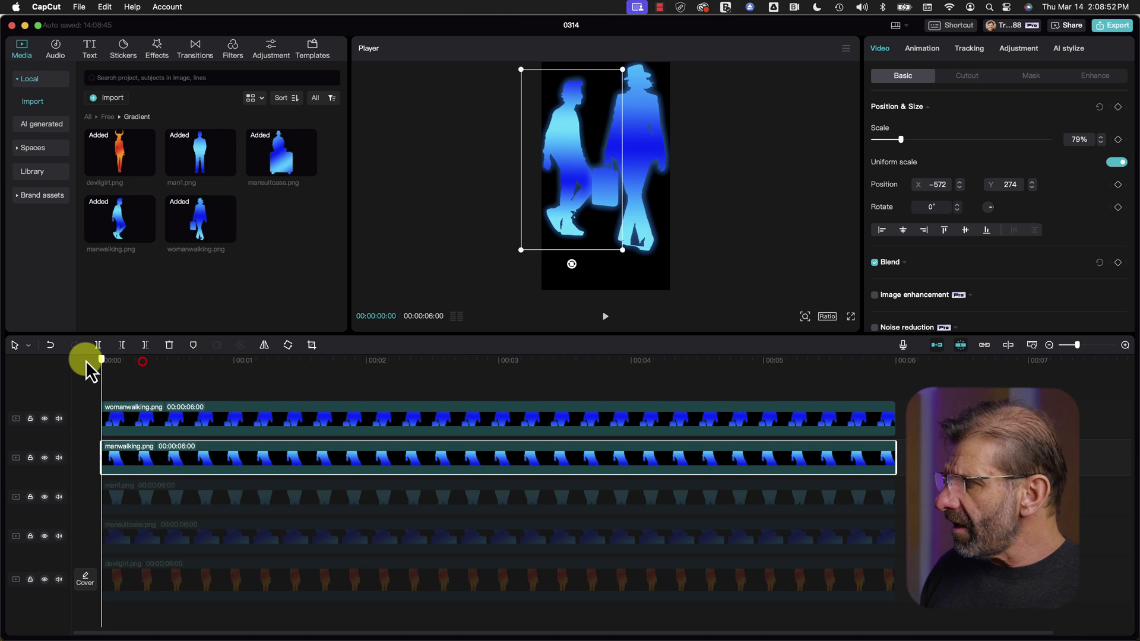
{"action": "key", "text": "Right"}
{"action": "key", "text": "Right"}
{"action": "key", "text": "Right"}
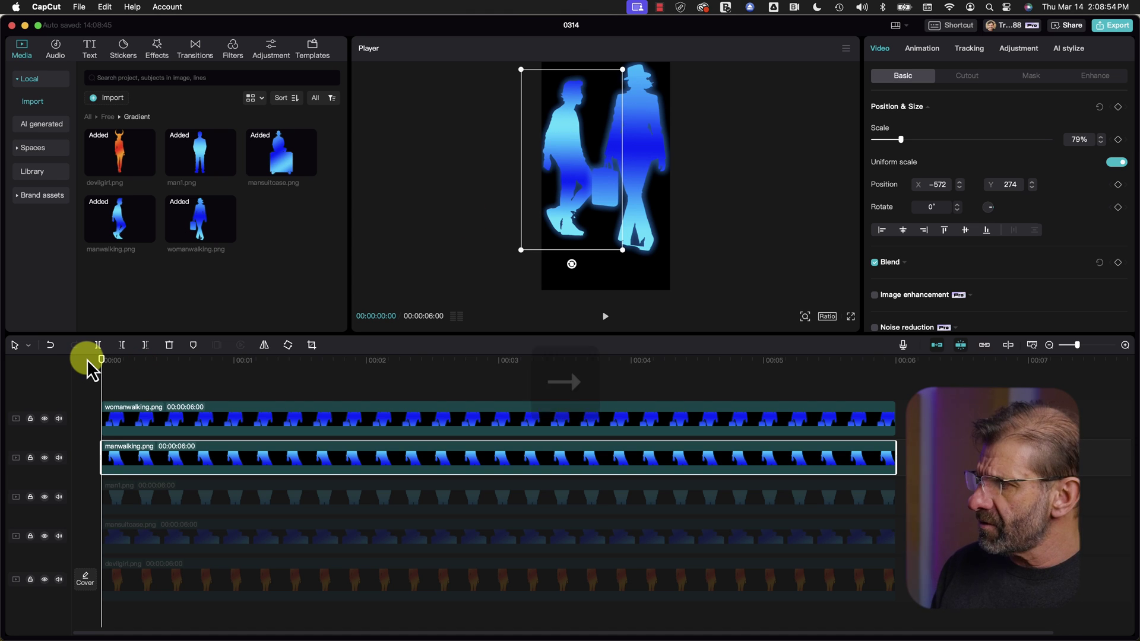
{"action": "left_click", "coordinate": [1118, 139]}
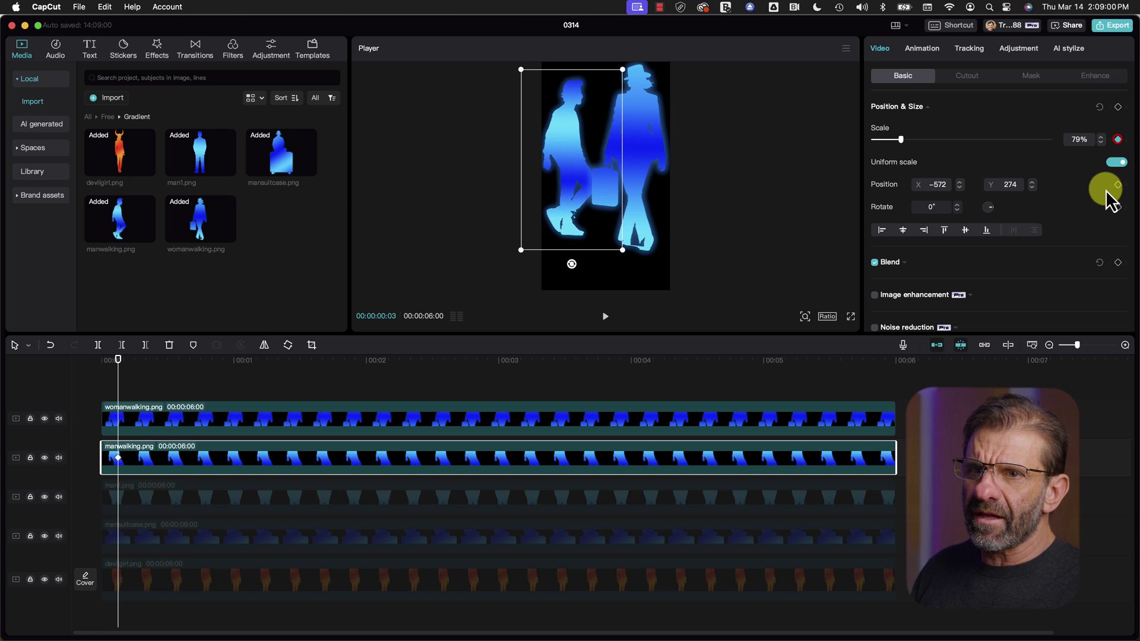
{"action": "left_click", "coordinate": [1118, 185]}
At 00:00:01:14, enlarge the walking man to about 198% and move him out past the frame's left edge
{"action": "left_click_drag", "start_coordinate": [120, 379], "coordinate": [308, 376]}
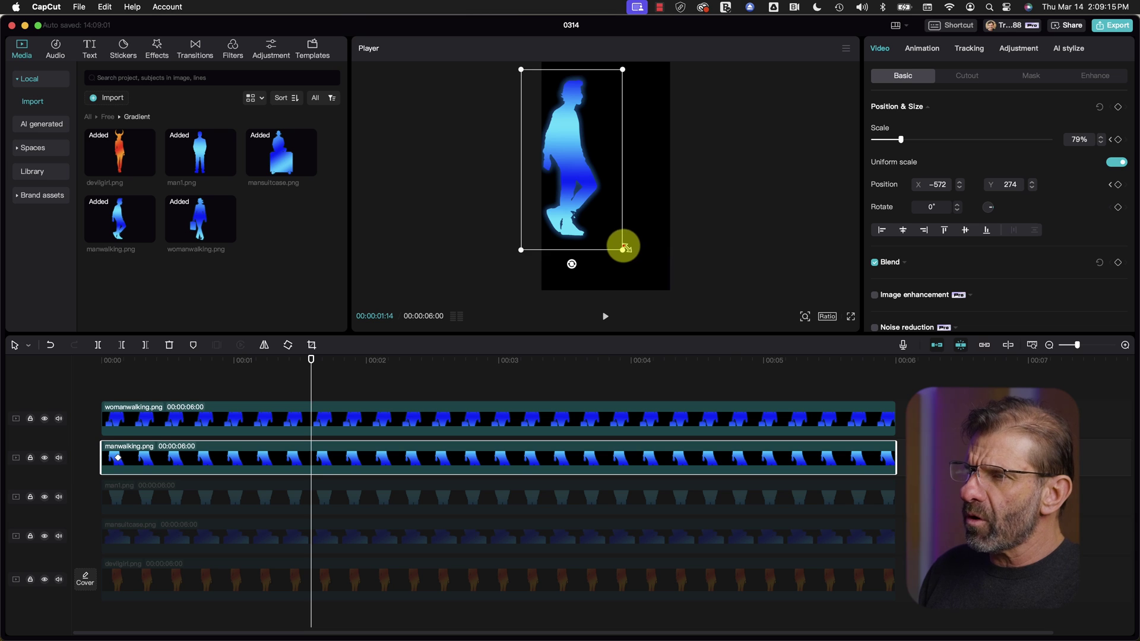
{"action": "left_click_drag", "start_coordinate": [624, 248], "coordinate": [935, 328]}
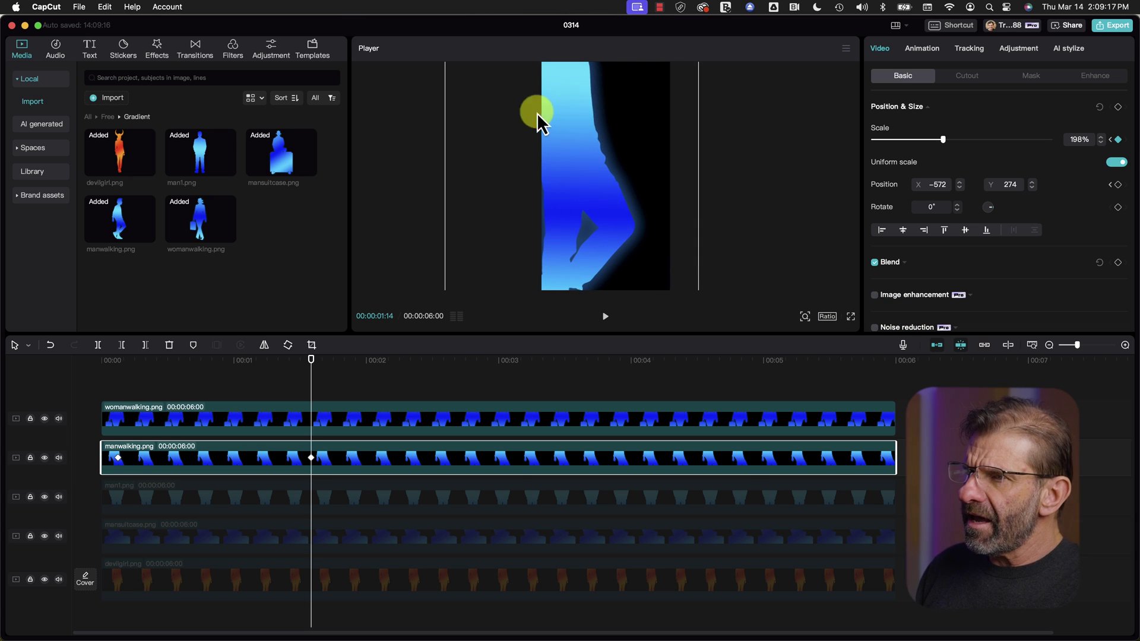
{"action": "left_click_drag", "start_coordinate": [537, 113], "coordinate": [511, 154]}
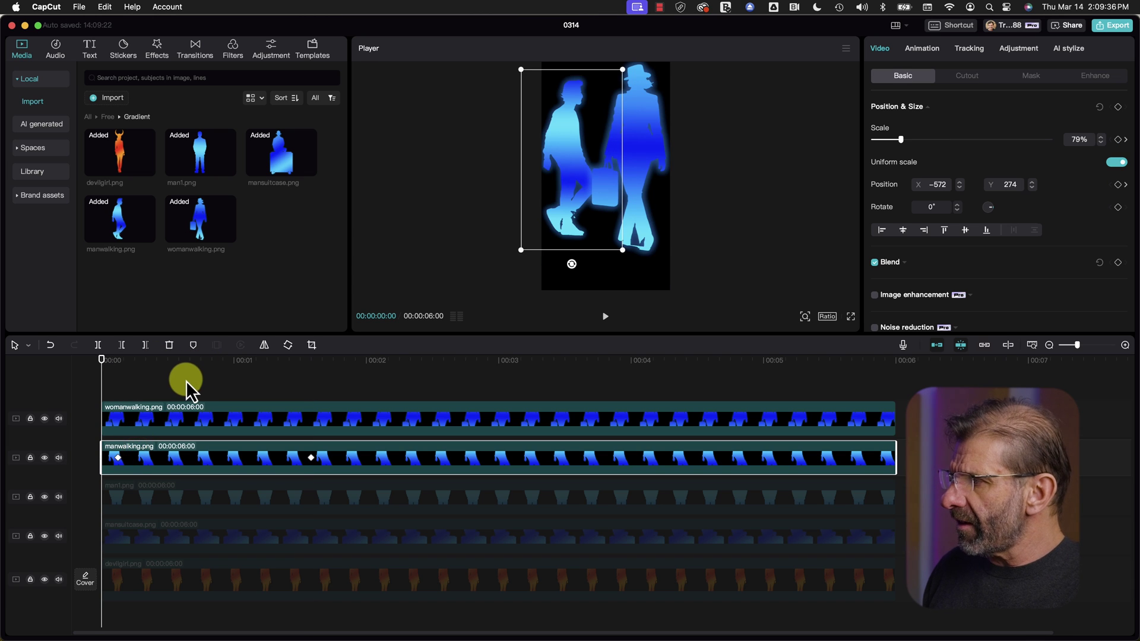
Deselect the manwalking.png clip and play the animation from the start to check both figures' movement
{"action": "left_click", "coordinate": [186, 380]}
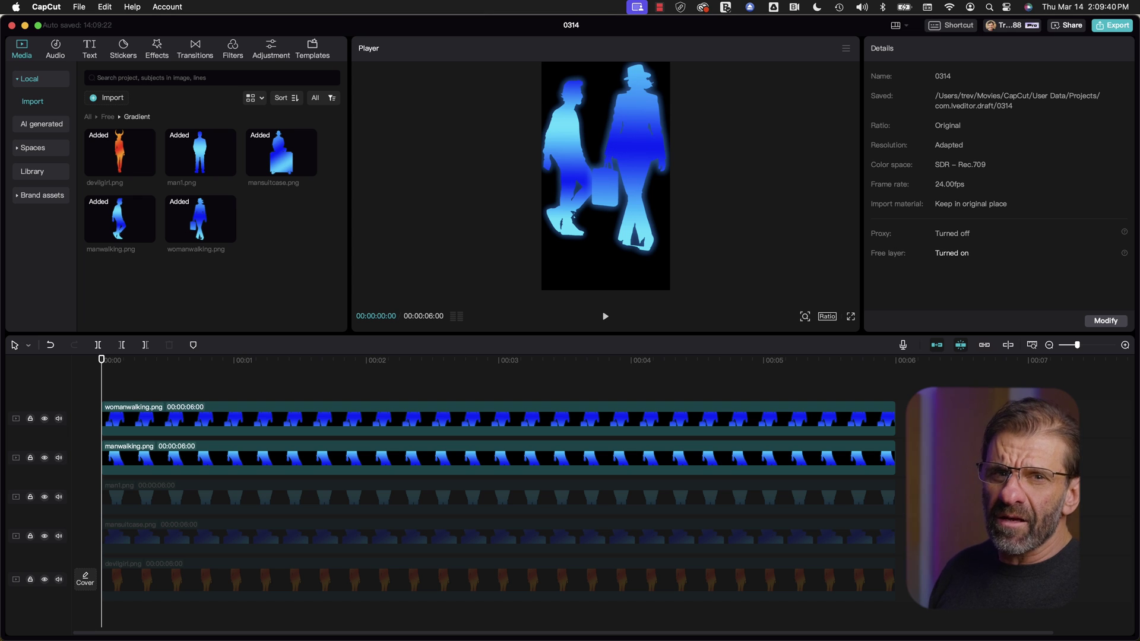
{"action": "key", "text": "space"}
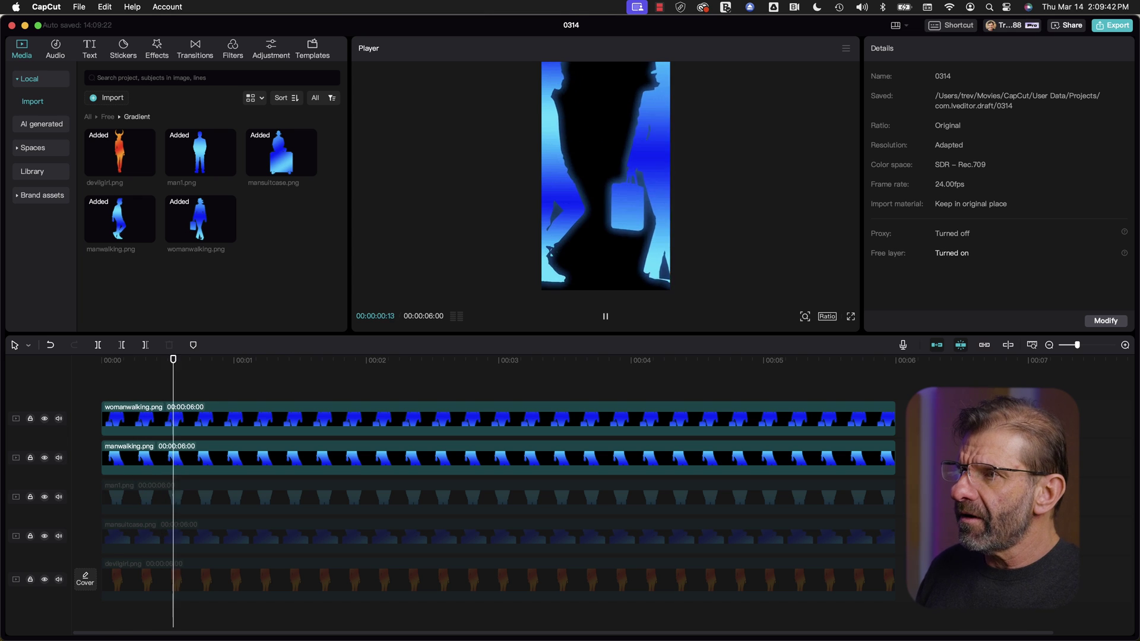
{"action": "key", "text": "space"}
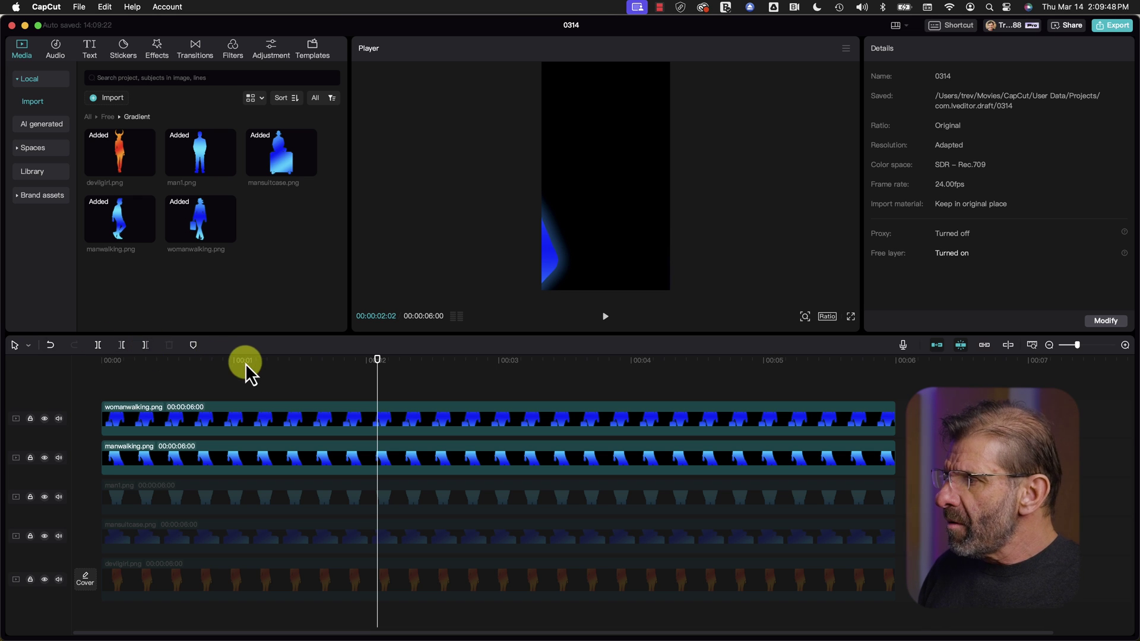
Return to the start of the timeline and show the keyframe graphs of the manwalking.png clip
{"action": "left_click_drag", "start_coordinate": [249, 361], "coordinate": [69, 327]}
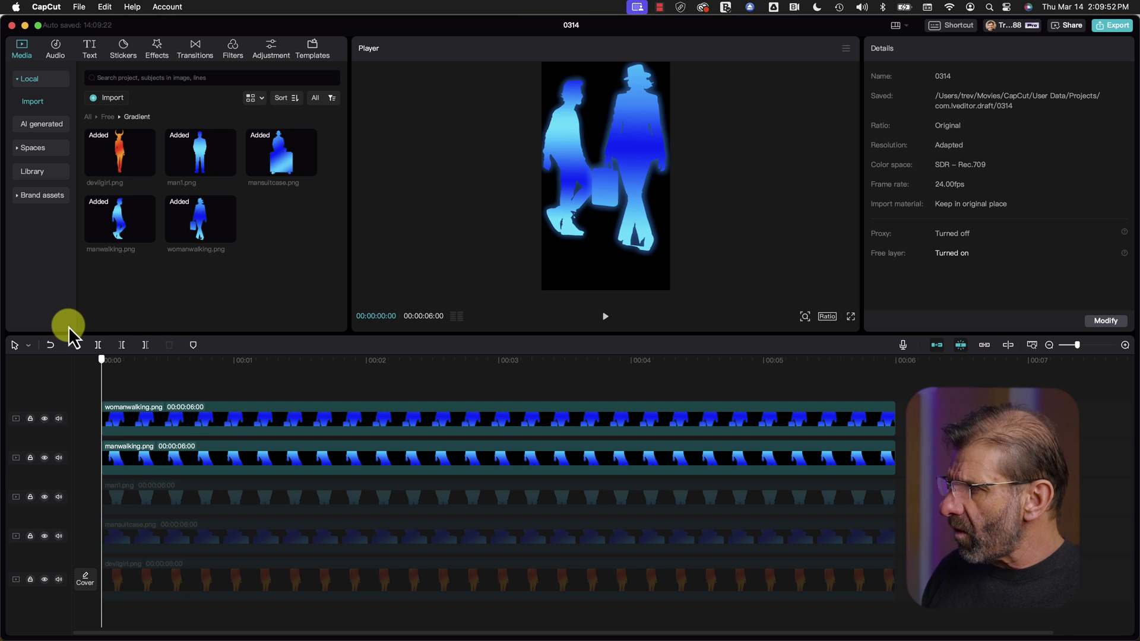
{"action": "left_click", "coordinate": [148, 457]}
{"action": "right_click", "coordinate": [148, 457]}
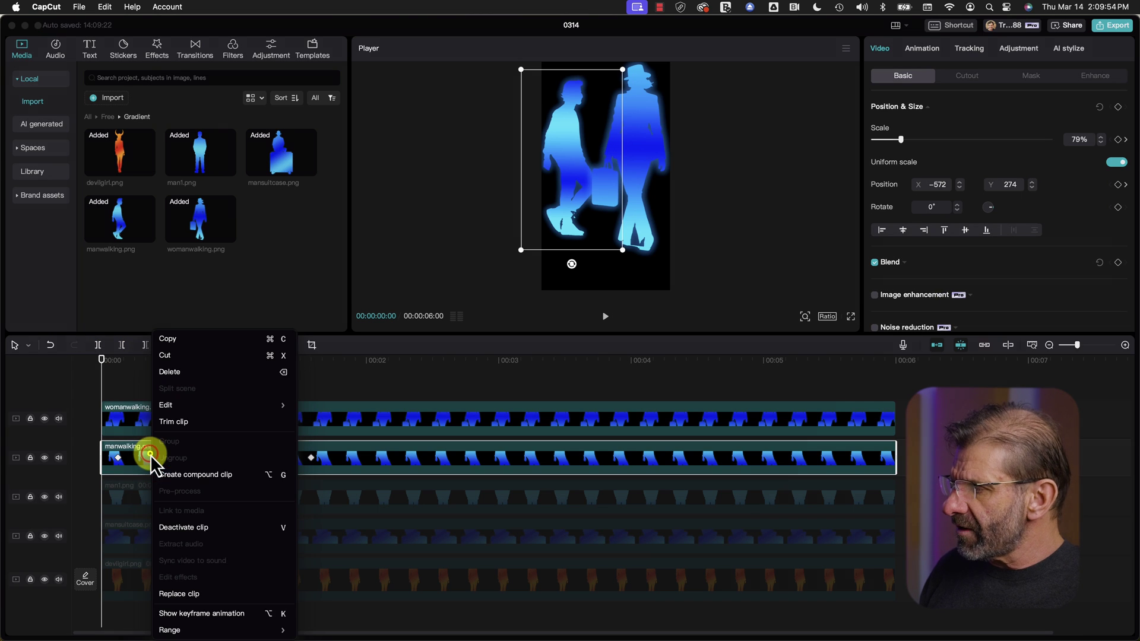
{"action": "left_click", "coordinate": [202, 613]}
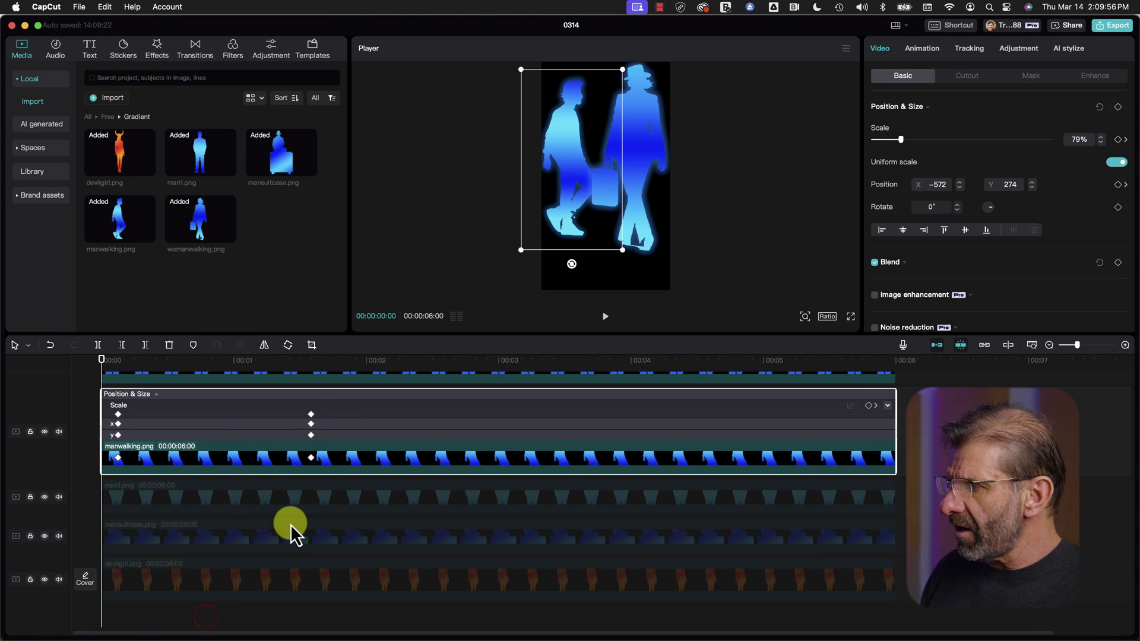
{"action": "scroll", "coordinate": [290, 525], "scroll_direction": "up", "scroll_amount": 2}
Smooth the walking man's Scale curve at both its first and second keyframes
{"action": "left_click", "coordinate": [191, 461]}
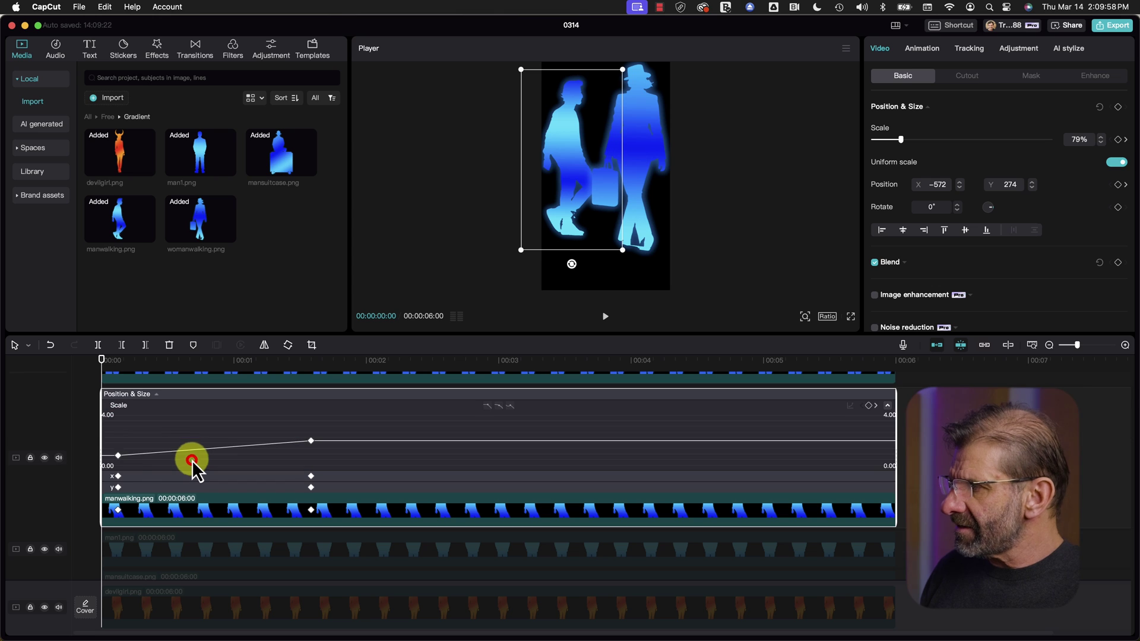
{"action": "left_click", "coordinate": [121, 456]}
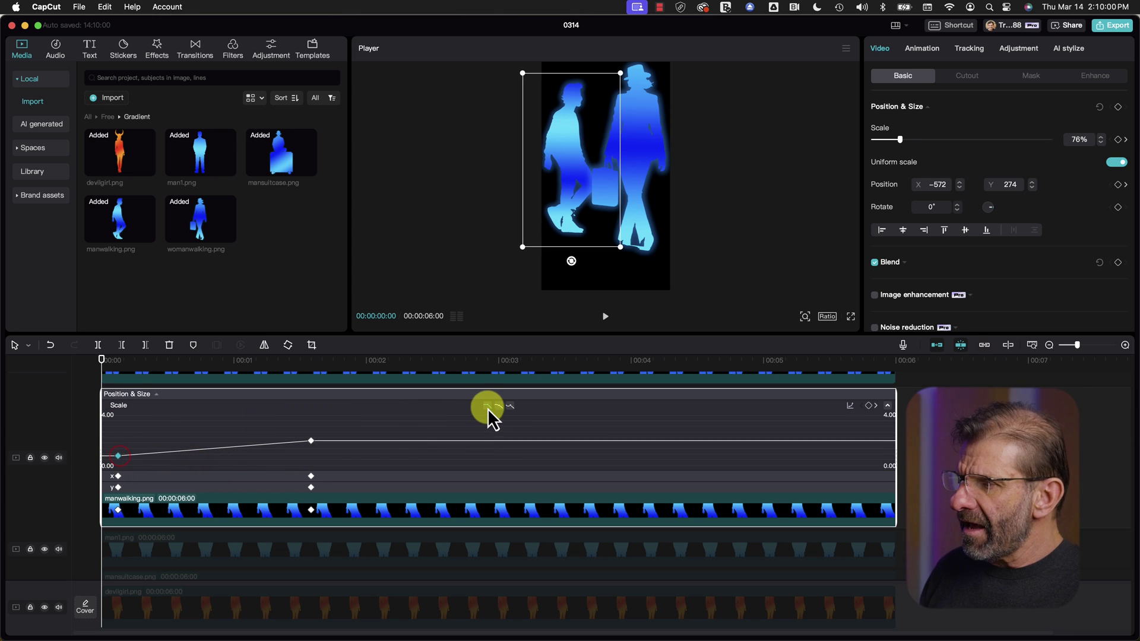
{"action": "left_click", "coordinate": [310, 440]}
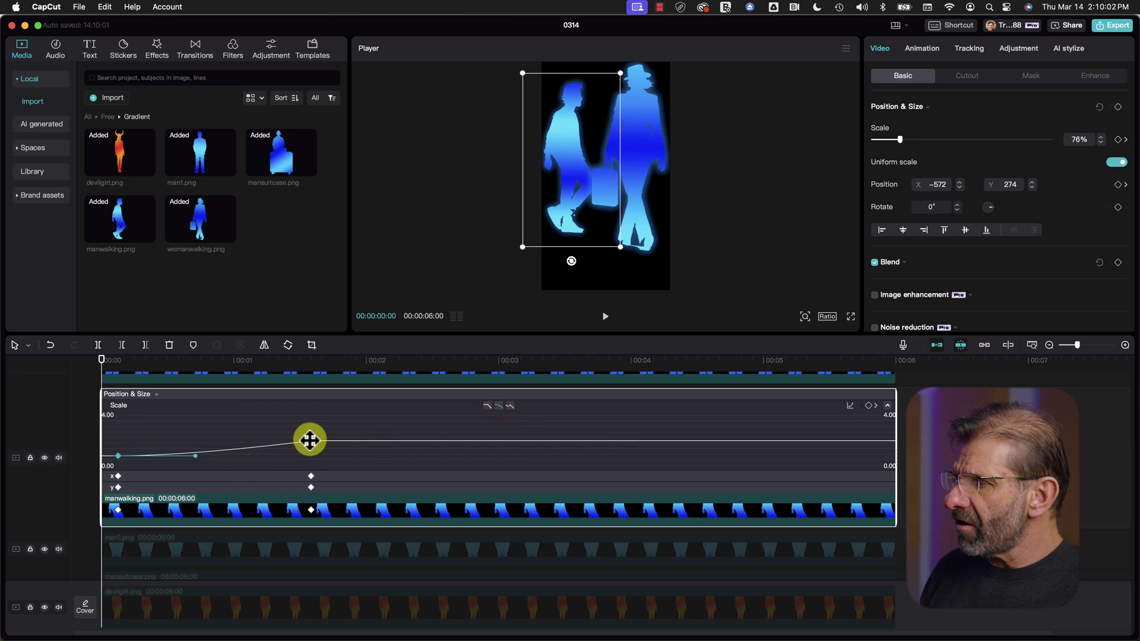
{"action": "left_click", "coordinate": [498, 407]}
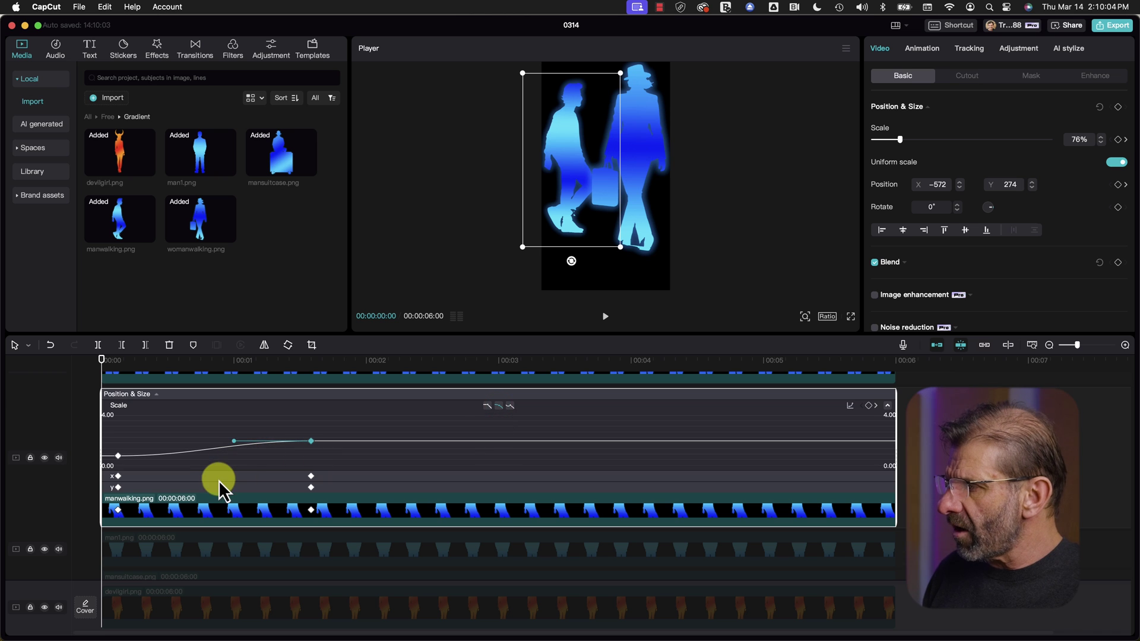
Smooth the walking man's X and Y position curves at their keyframes
{"action": "left_click", "coordinate": [218, 480]}
{"action": "left_click", "coordinate": [157, 479]}
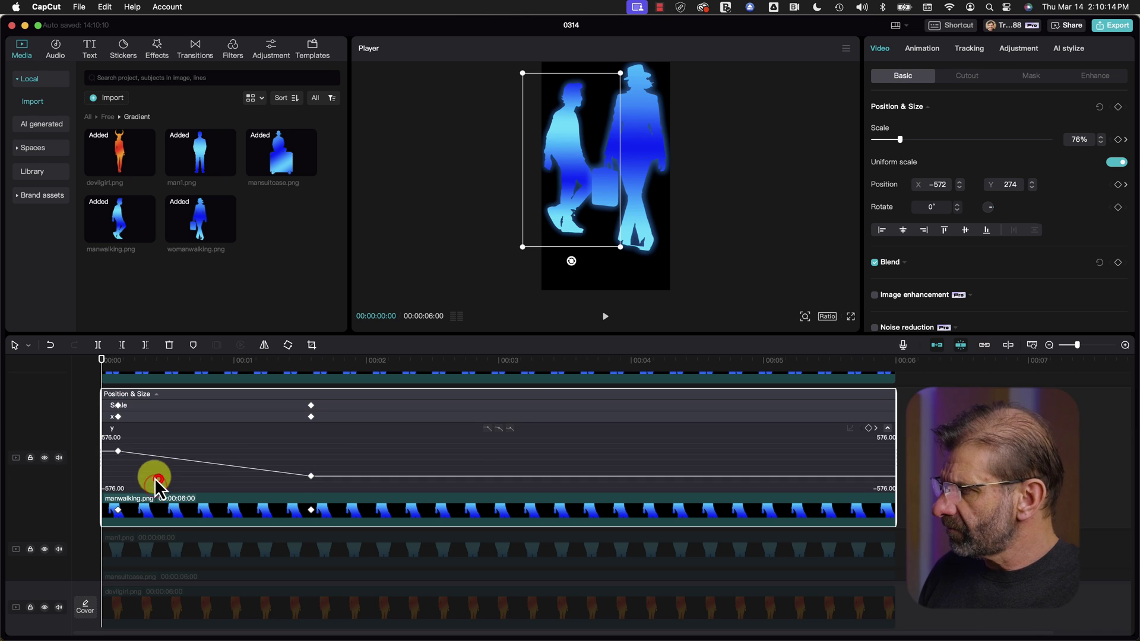
{"action": "left_click", "coordinate": [487, 428]}
Deselect the manwalking.png clip with its graphs hidden and play the eased animation from the start
{"action": "left_click", "coordinate": [184, 377]}
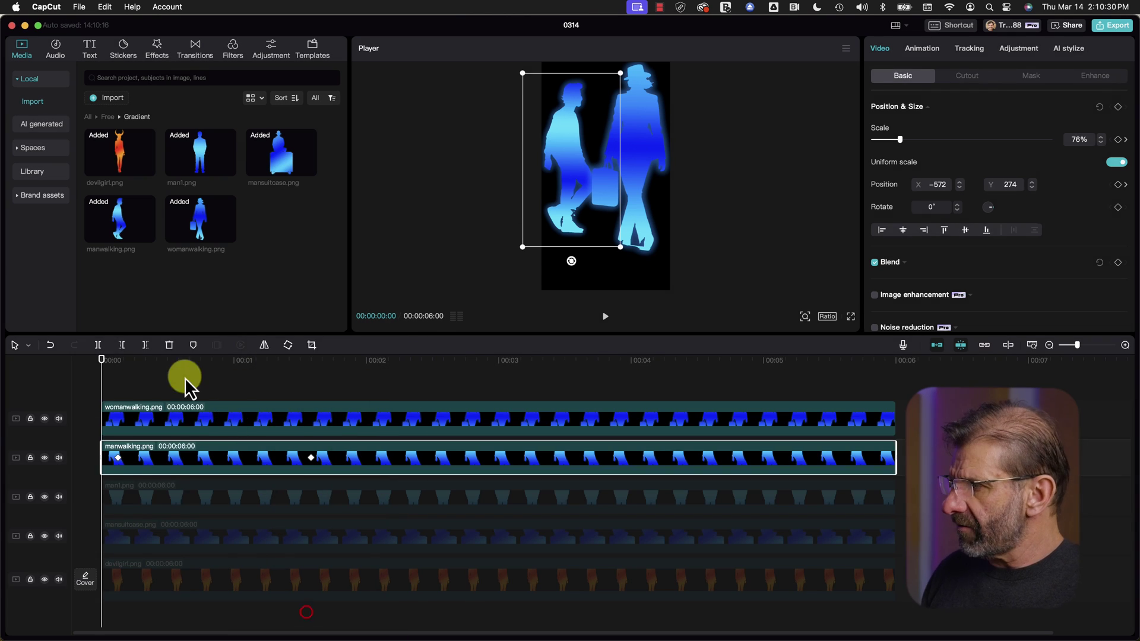
{"action": "left_click", "coordinate": [169, 378]}
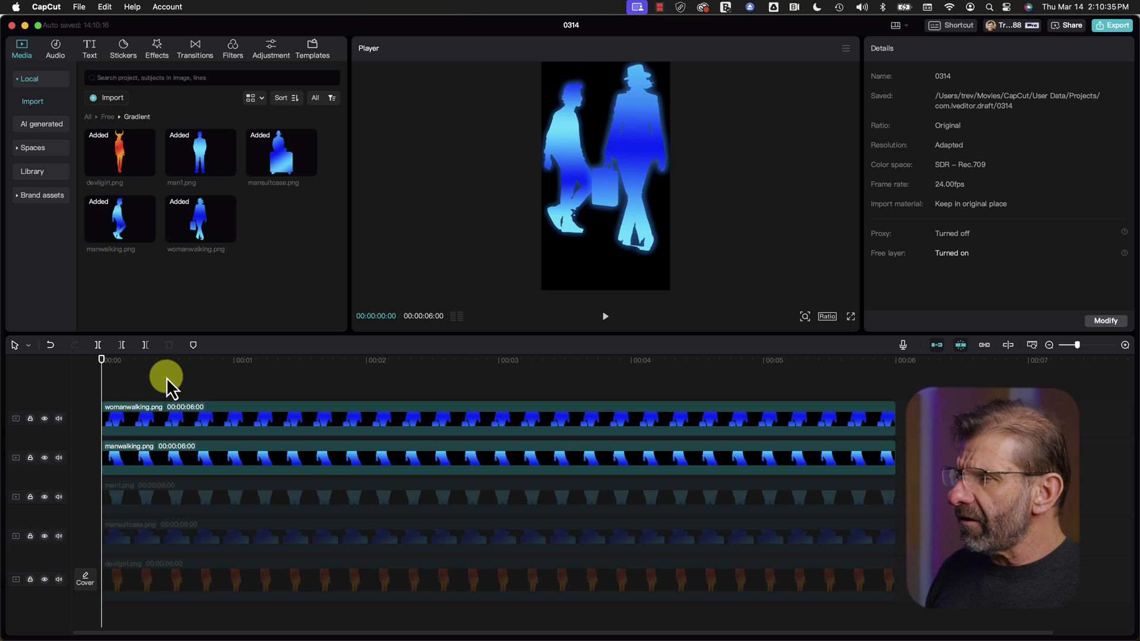
{"action": "key", "text": "space"}
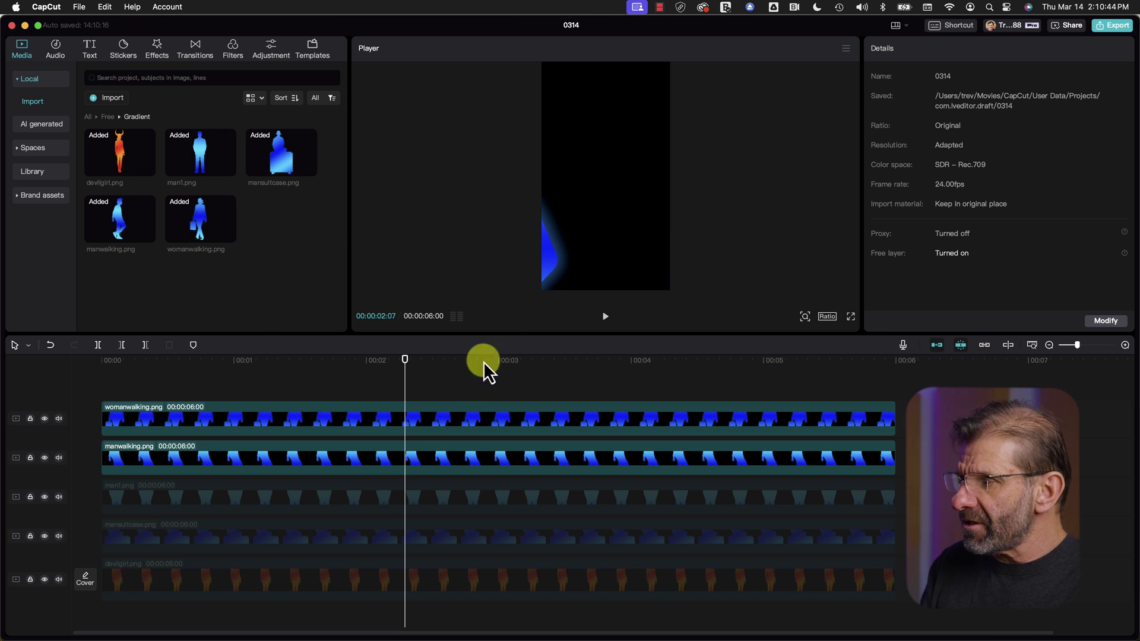
At 00:00:01:14, move the walking man completely out of the frame to about X -2389, Y -469, and replay from the start
{"action": "left_click", "coordinate": [399, 462]}
{"action": "left_click_drag", "start_coordinate": [369, 363], "coordinate": [311, 375]}
{"action": "left_click_drag", "start_coordinate": [532, 240], "coordinate": [504, 254]}
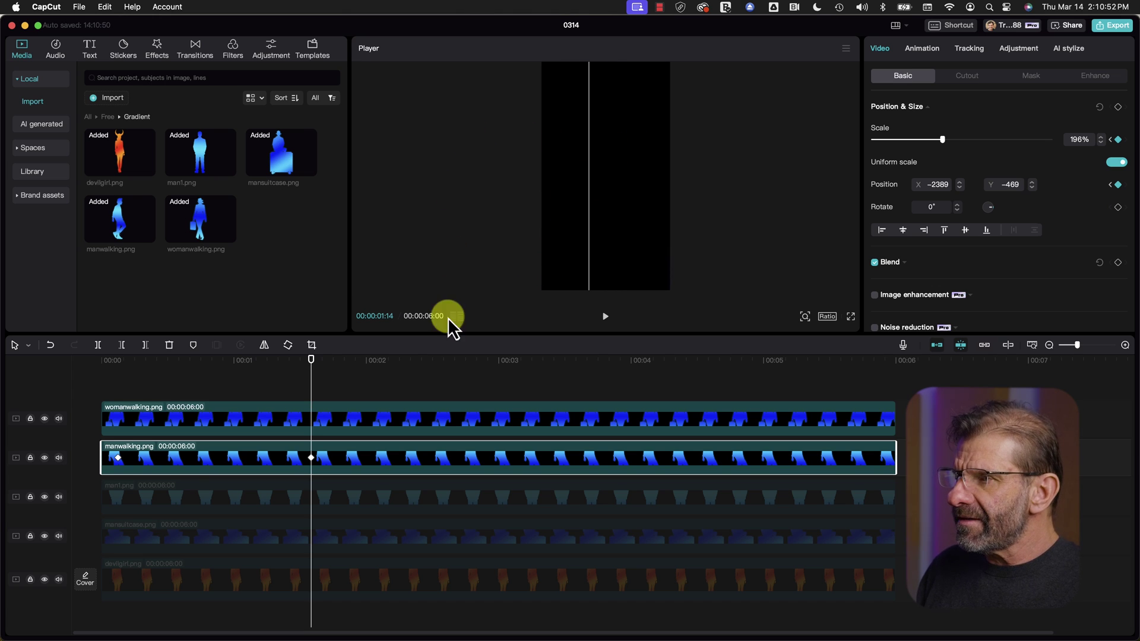
{"action": "left_click_drag", "start_coordinate": [330, 368], "coordinate": [105, 359]}
{"action": "key", "text": "space"}
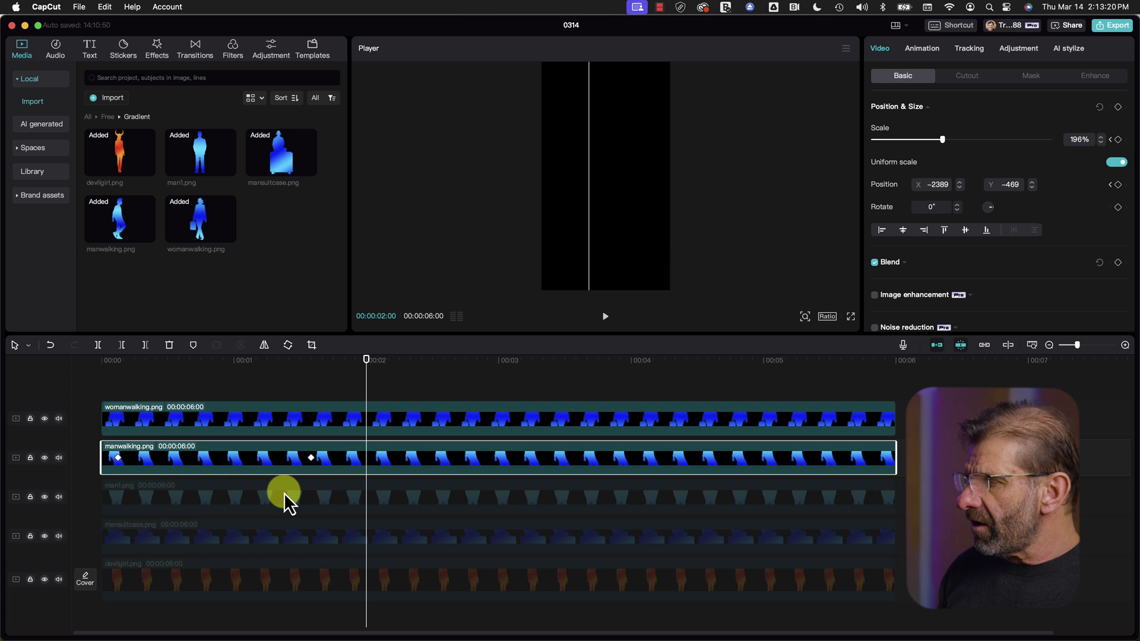
Activate the man1.png clip so the standing man shows in the frame
{"action": "left_click", "coordinate": [283, 493]}
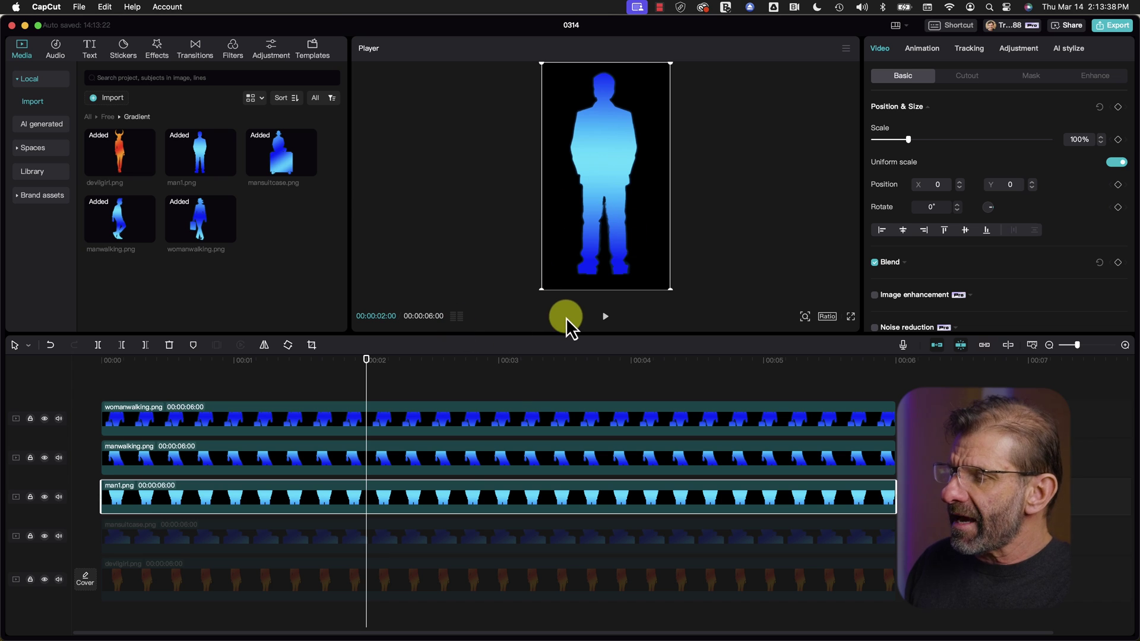
Try activating the devilgirl.png clip and shifting it behind the standing man to about X 413, Y 85, and undo the move
{"action": "left_click", "coordinate": [368, 577]}
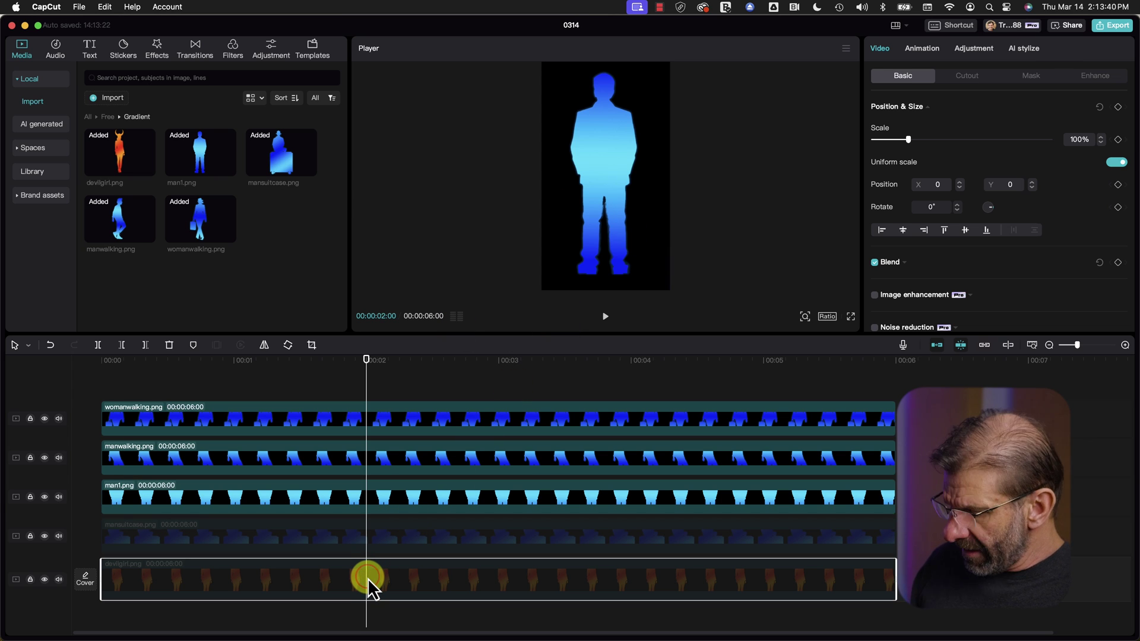
{"action": "key", "text": "v"}
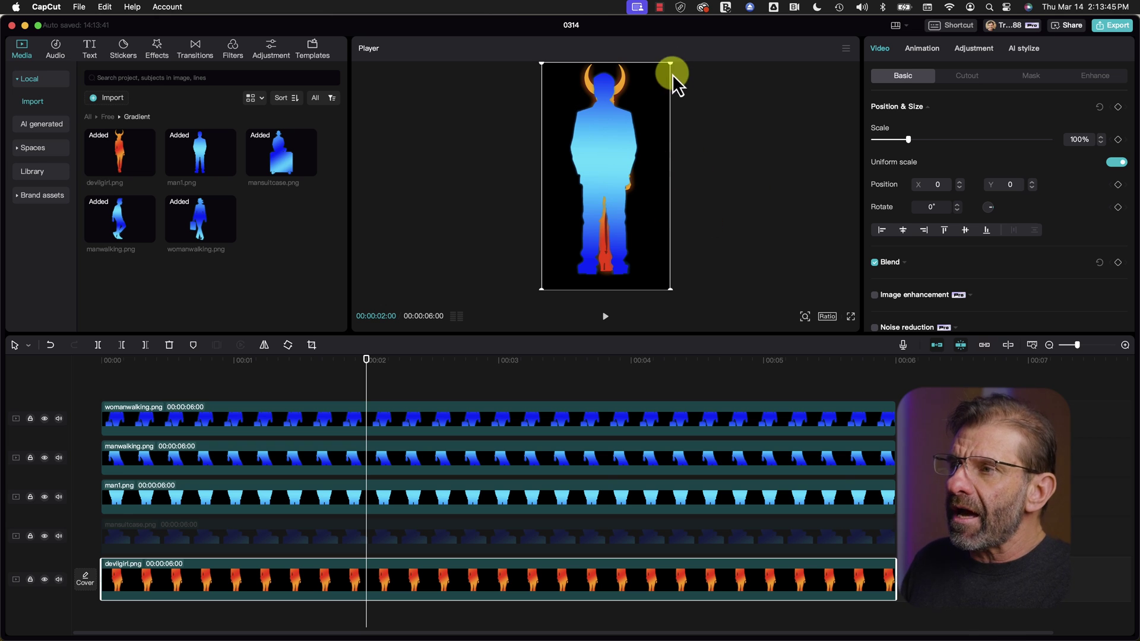
{"action": "mouse_move", "coordinate": [667, 101]}
{"action": "left_mouse_down"}
{"action": "mouse_move", "coordinate": [697, 101]}
{"action": "mouse_move", "coordinate": [673, 102]}
{"action": "left_mouse_up"}
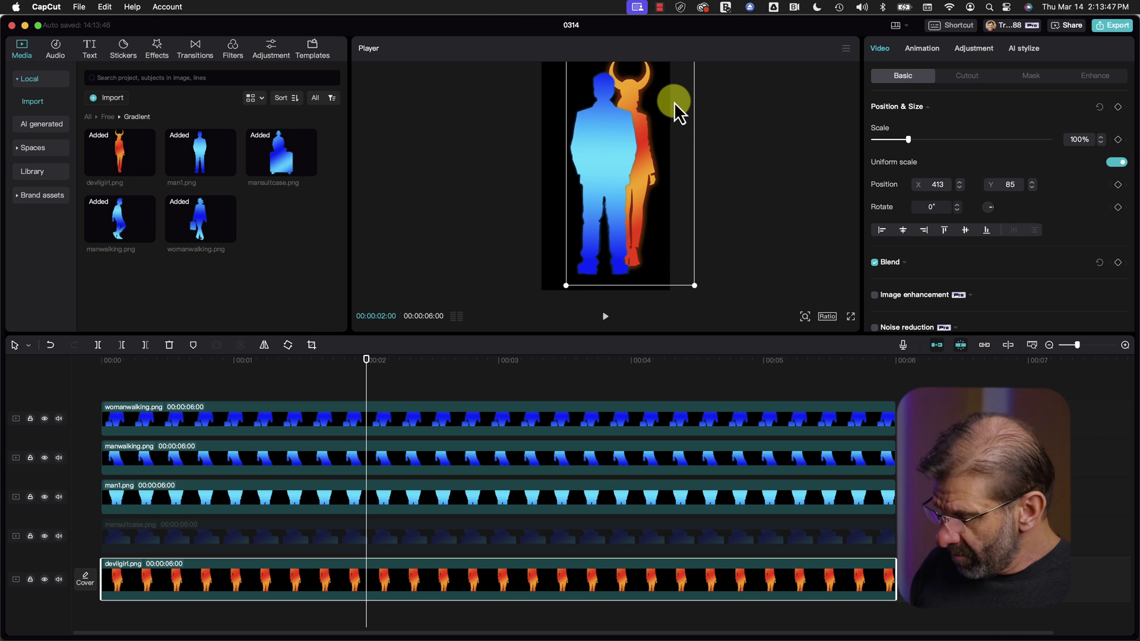
{"action": "key", "text": "super+z"}
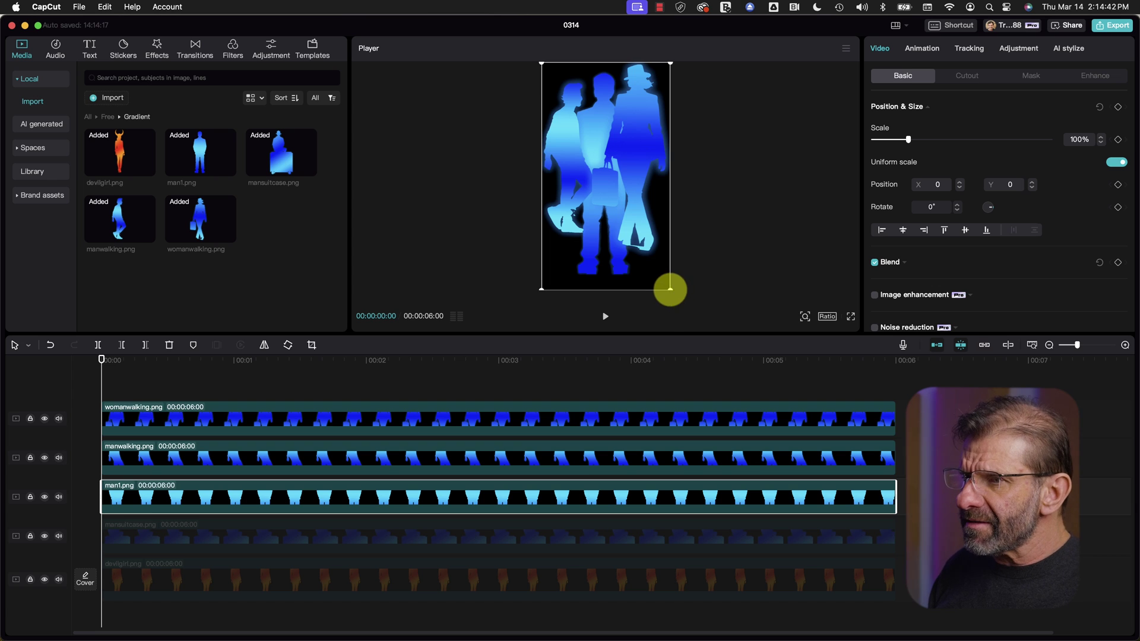
Place the standing man at about 69%, X -338, Y 324, and add scale and position keyframes at 00:00:00:10
{"action": "left_click_drag", "start_coordinate": [671, 290], "coordinate": [601, 213]}
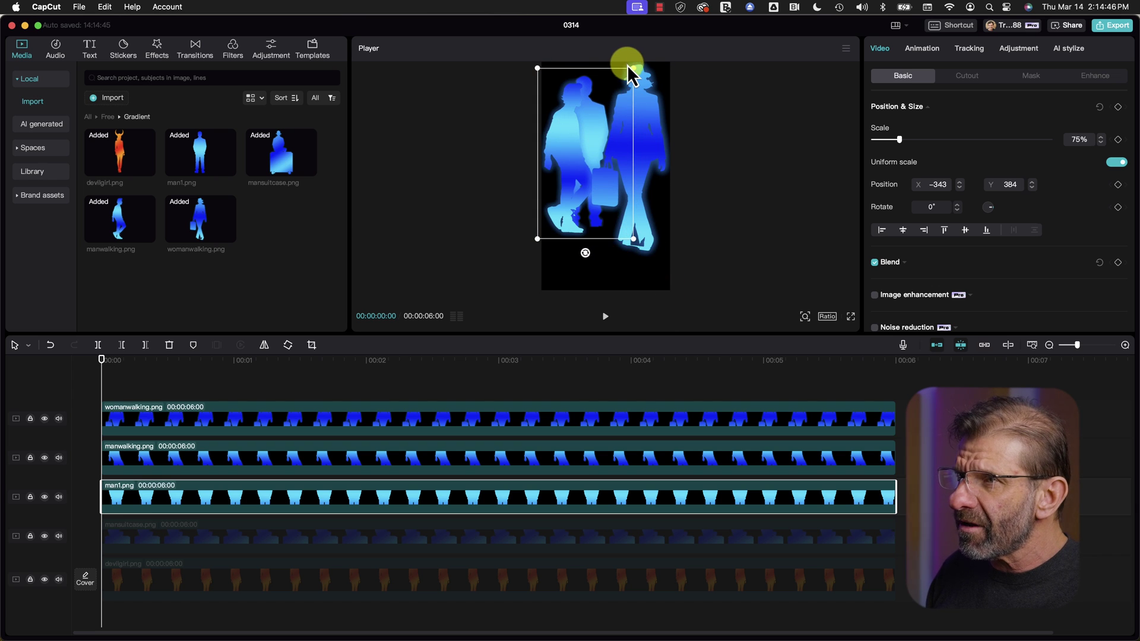
{"action": "left_click_drag", "start_coordinate": [631, 67], "coordinate": [627, 78]}
{"action": "mouse_move", "coordinate": [583, 131]}
{"action": "left_mouse_down"}
{"action": "mouse_move", "coordinate": [593, 130]}
{"action": "mouse_move", "coordinate": [585, 135]}
{"action": "left_mouse_up"}
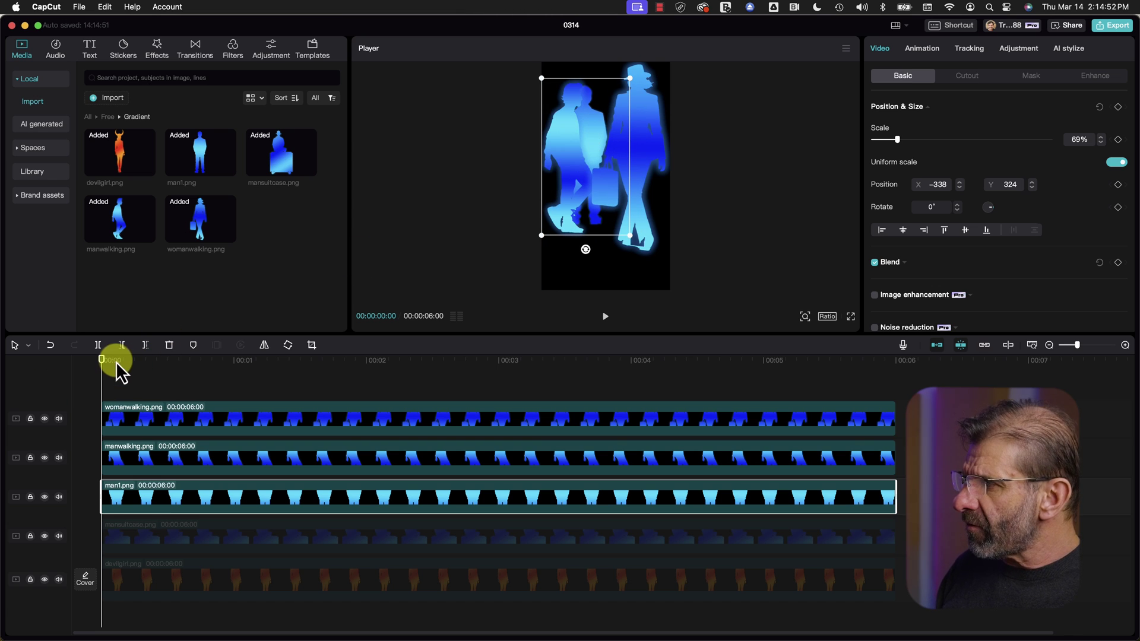
{"action": "left_click_drag", "start_coordinate": [117, 364], "coordinate": [156, 376]}
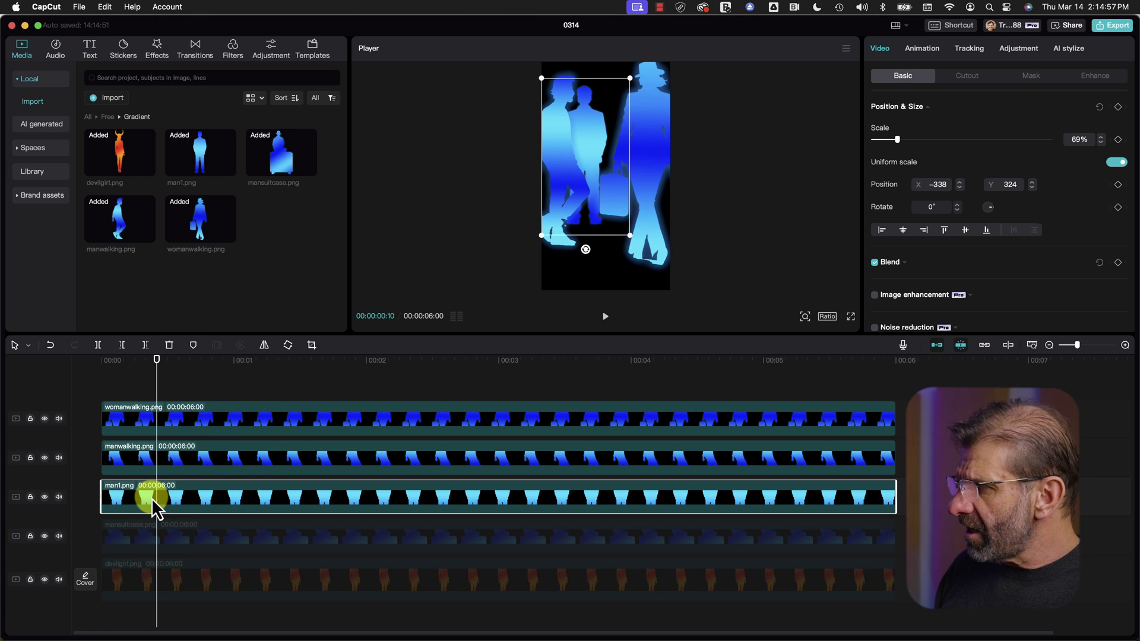
{"action": "left_click", "coordinate": [1117, 139]}
{"action": "left_click", "coordinate": [1117, 185]}
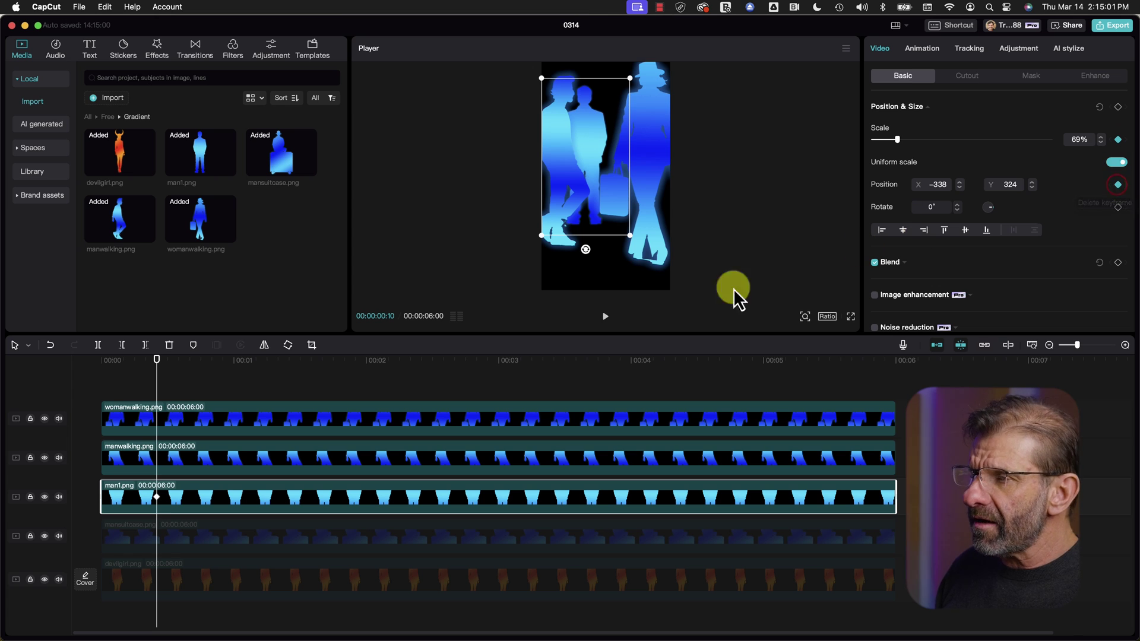
At 00:00:02:07, enlarge the standing man to about 167% and move him past the frame's left edge, about X -1851, Y -454
{"action": "left_click_drag", "start_coordinate": [163, 362], "coordinate": [404, 366]}
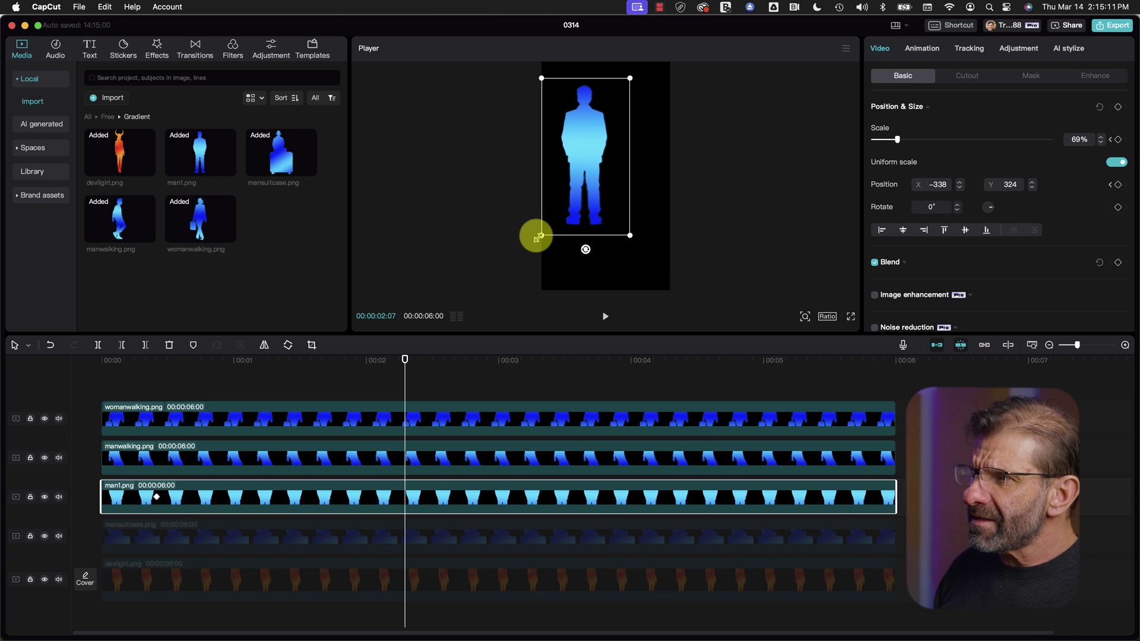
{"action": "left_click_drag", "start_coordinate": [539, 237], "coordinate": [325, 322]}
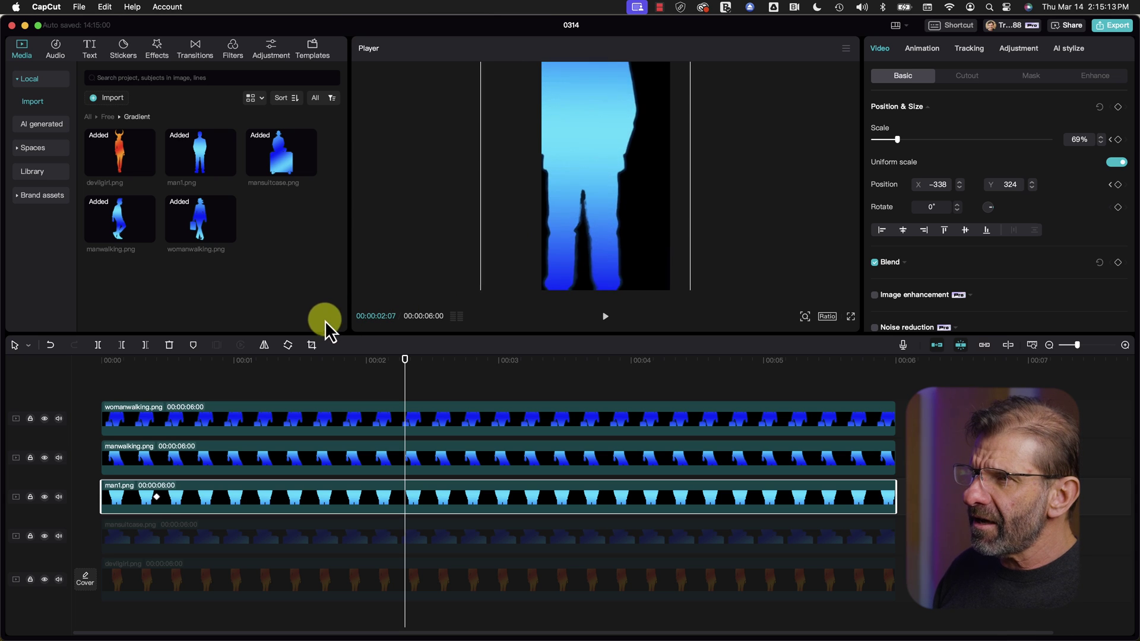
{"action": "left_click_drag", "start_coordinate": [576, 158], "coordinate": [490, 201]}
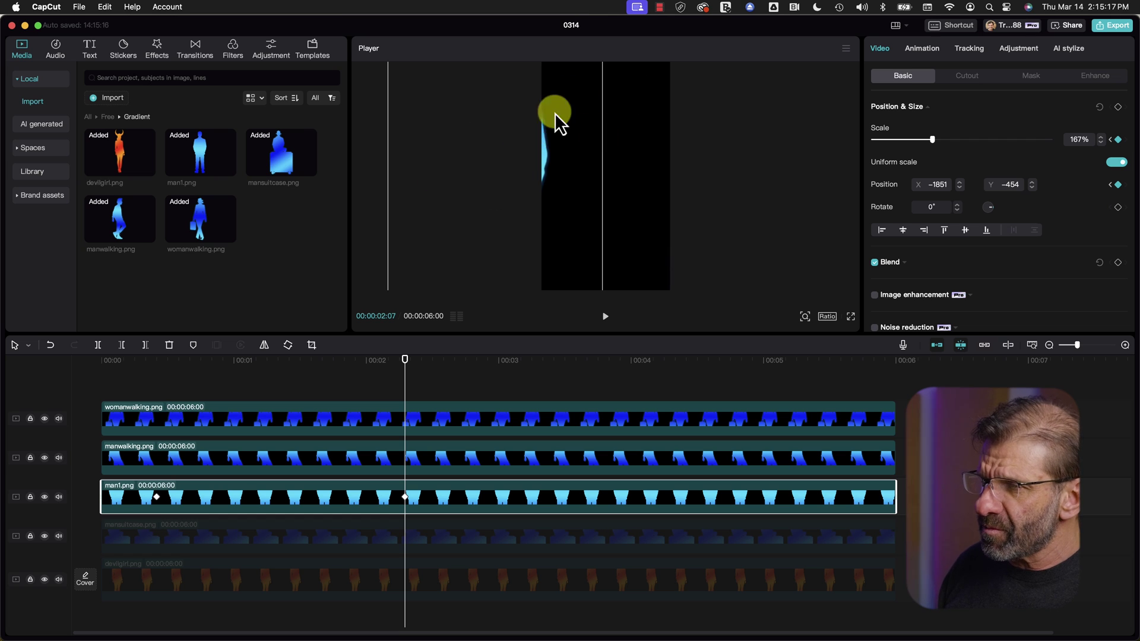
Play the animation from the start to check the standing man's exit
{"action": "left_click_drag", "start_coordinate": [309, 358], "coordinate": [20, 358]}
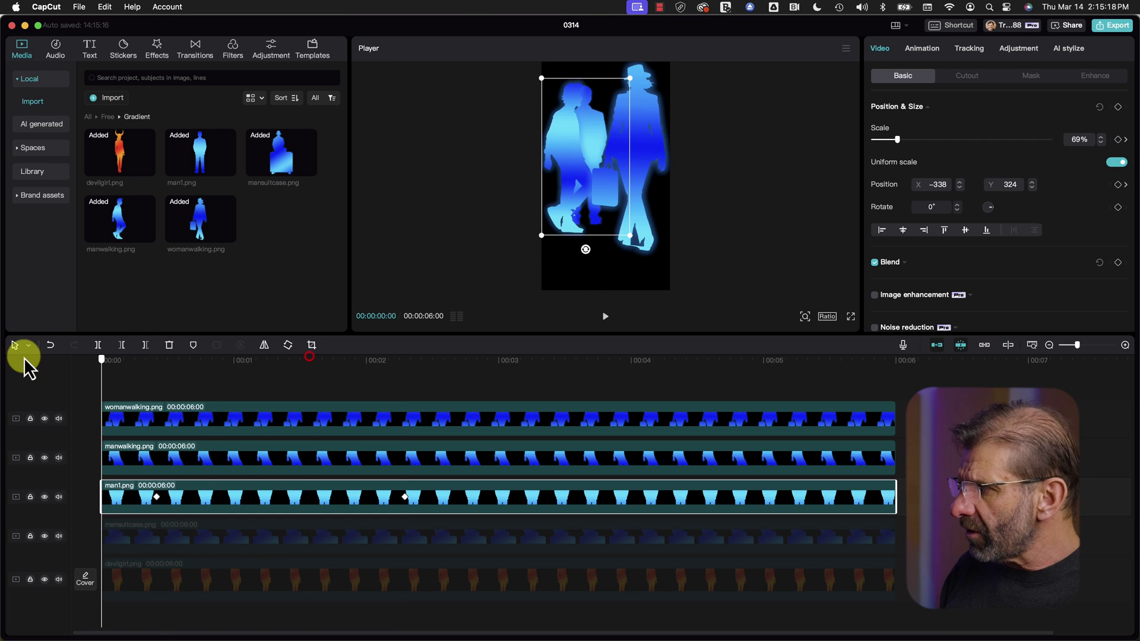
{"action": "left_click", "coordinate": [142, 375]}
{"action": "key", "text": "space"}
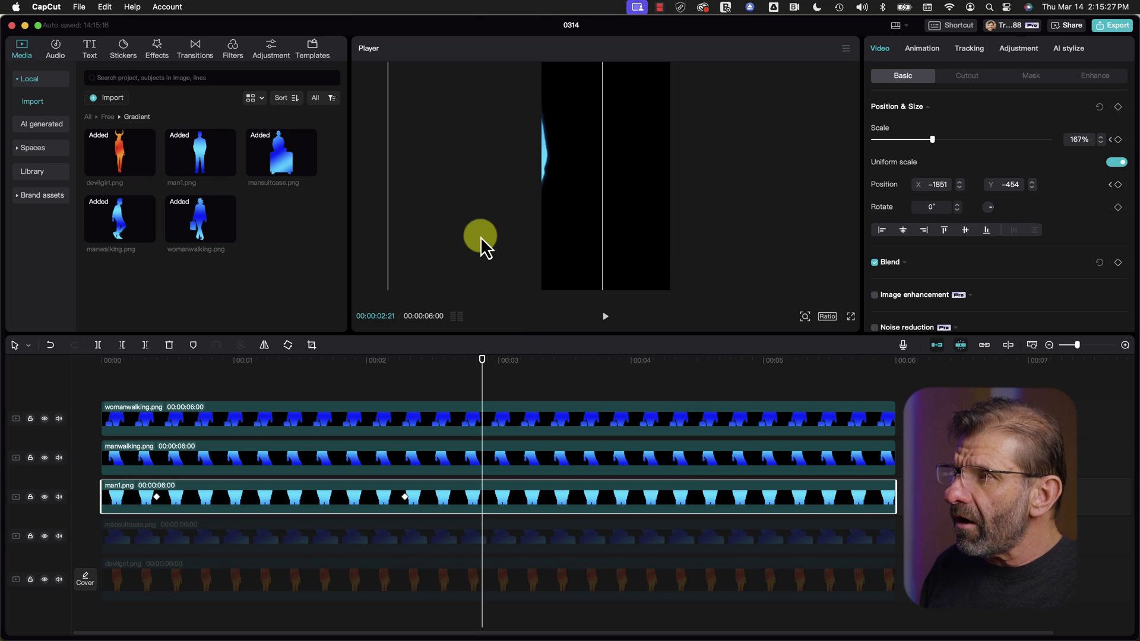
Try moving the standing man farther out to about X -2200, Y -534 at 00:00:02:21 and replay from the start
{"action": "left_click_drag", "start_coordinate": [560, 174], "coordinate": [539, 177]}
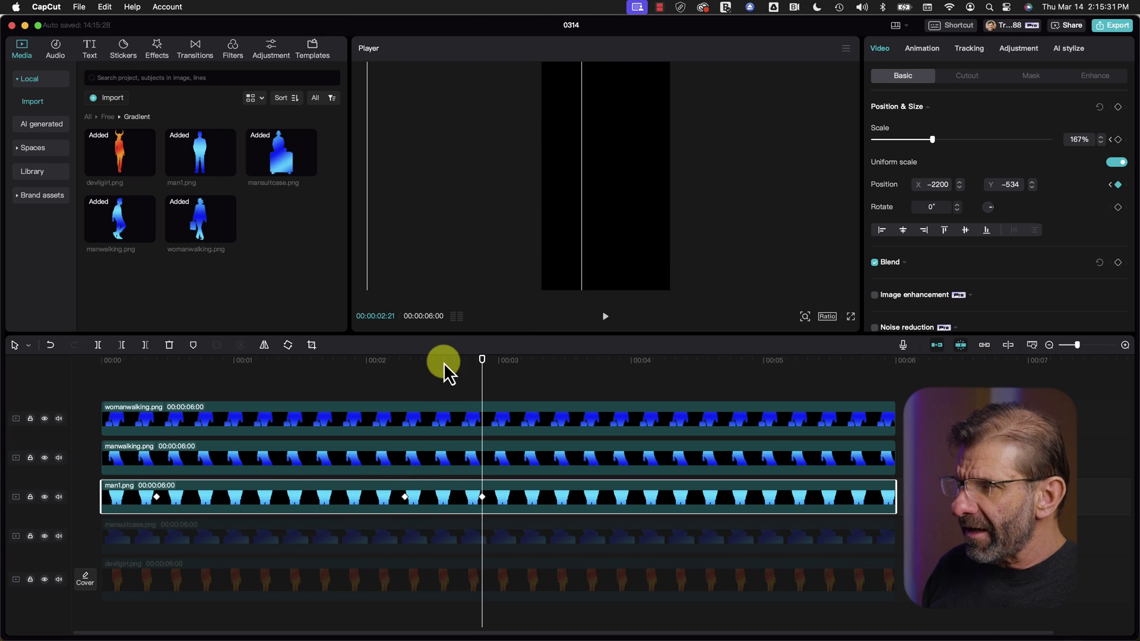
{"action": "left_click_drag", "start_coordinate": [447, 369], "coordinate": [83, 356]}
{"action": "key", "text": "space"}
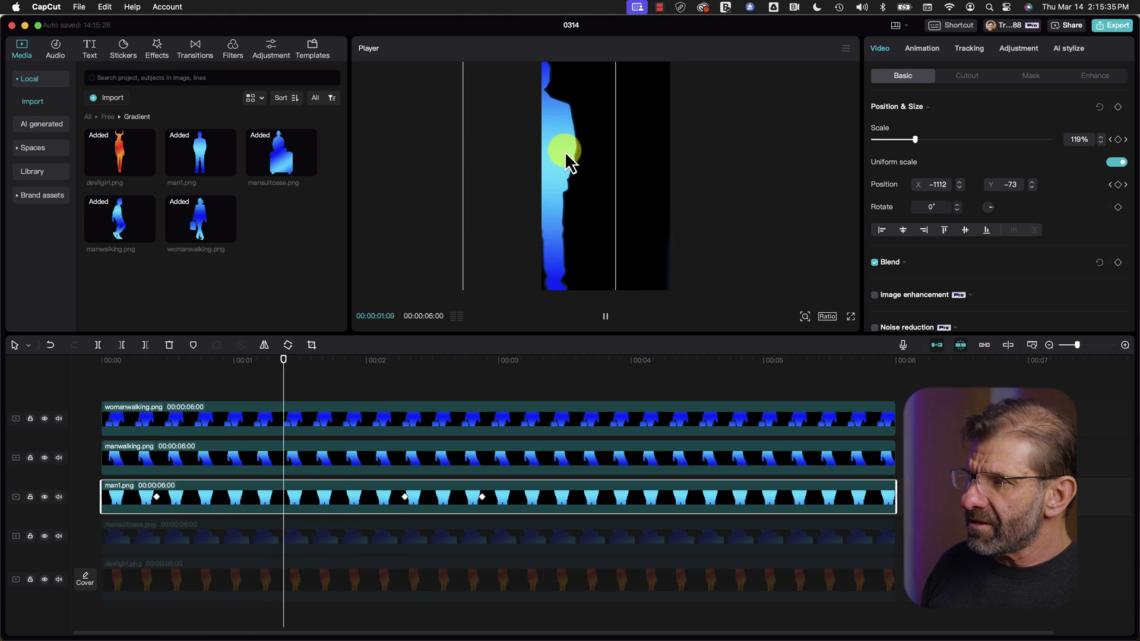
{"action": "key", "text": "space"}
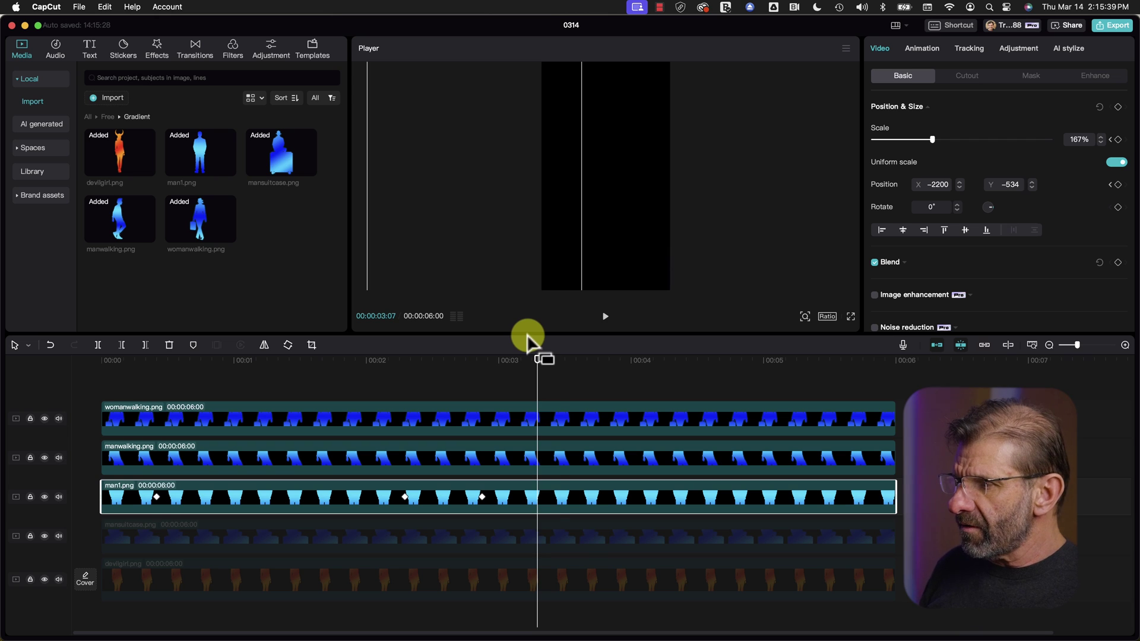
{"action": "key", "text": "space"}
Delete the extra position keyframe at 00:00:02:21 from the man1.png clip
{"action": "left_click", "coordinate": [482, 497]}
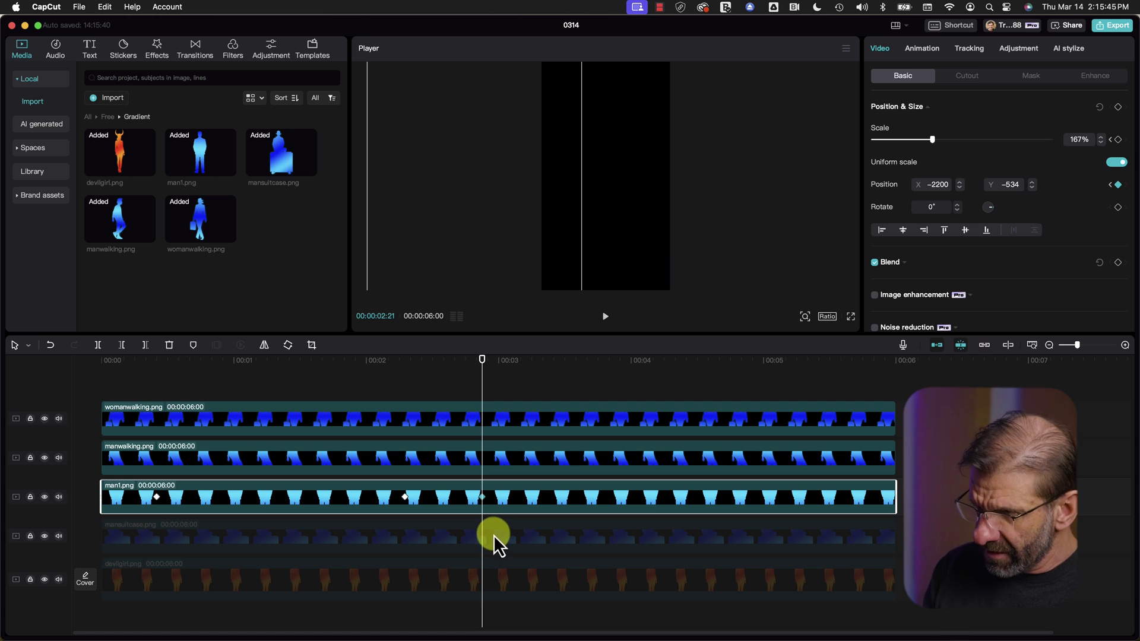
{"action": "key", "text": "BackSpace"}
At the 00:00:02:07 keyframe, move the standing man fully out of the frame to about X -2190, Y -873
{"action": "left_click_drag", "start_coordinate": [478, 361], "coordinate": [408, 381]}
{"action": "left_click", "coordinate": [414, 504]}
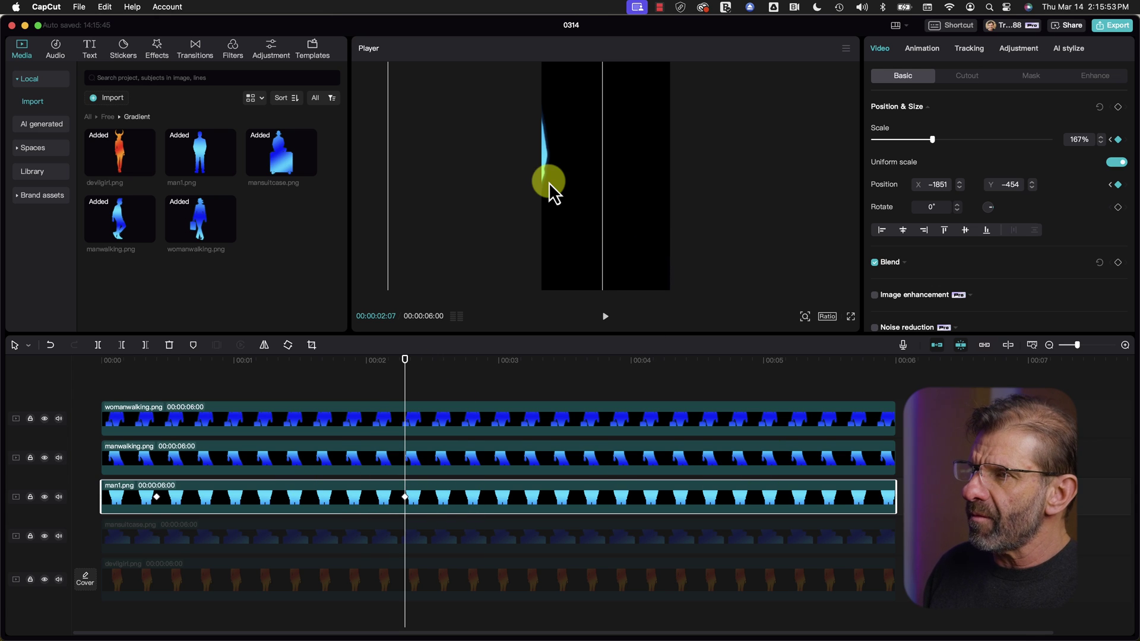
{"action": "left_click_drag", "start_coordinate": [558, 183], "coordinate": [538, 208]}
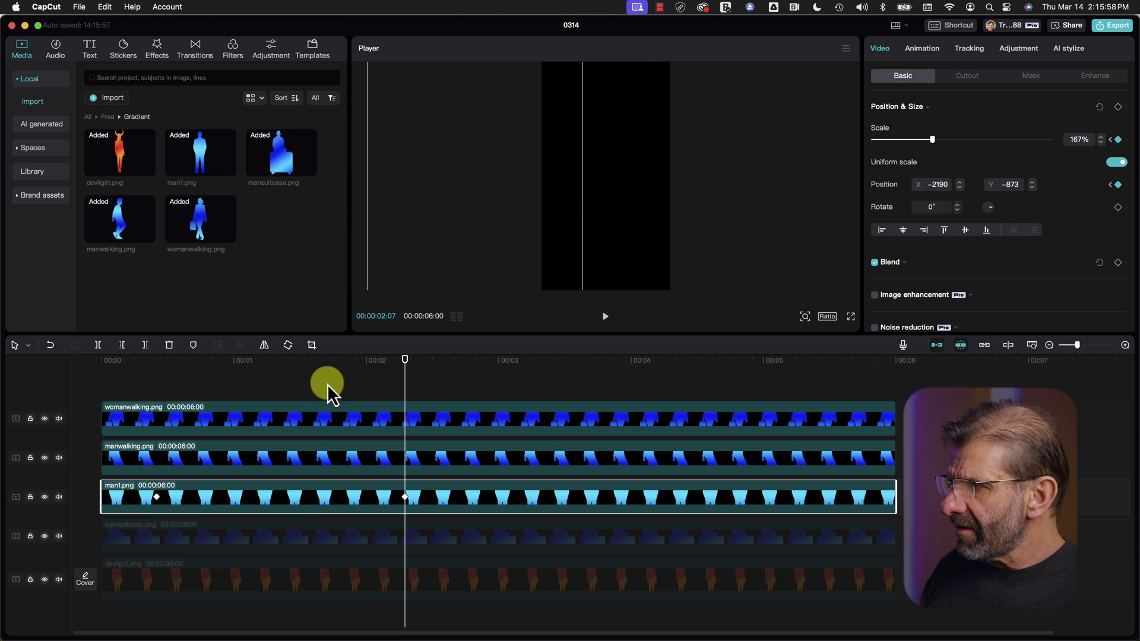
Smooth the man1.png scale curve at both of its keyframes and replay the animation from the start
{"action": "right_click", "coordinate": [294, 497]}
{"action": "left_click", "coordinate": [342, 613]}
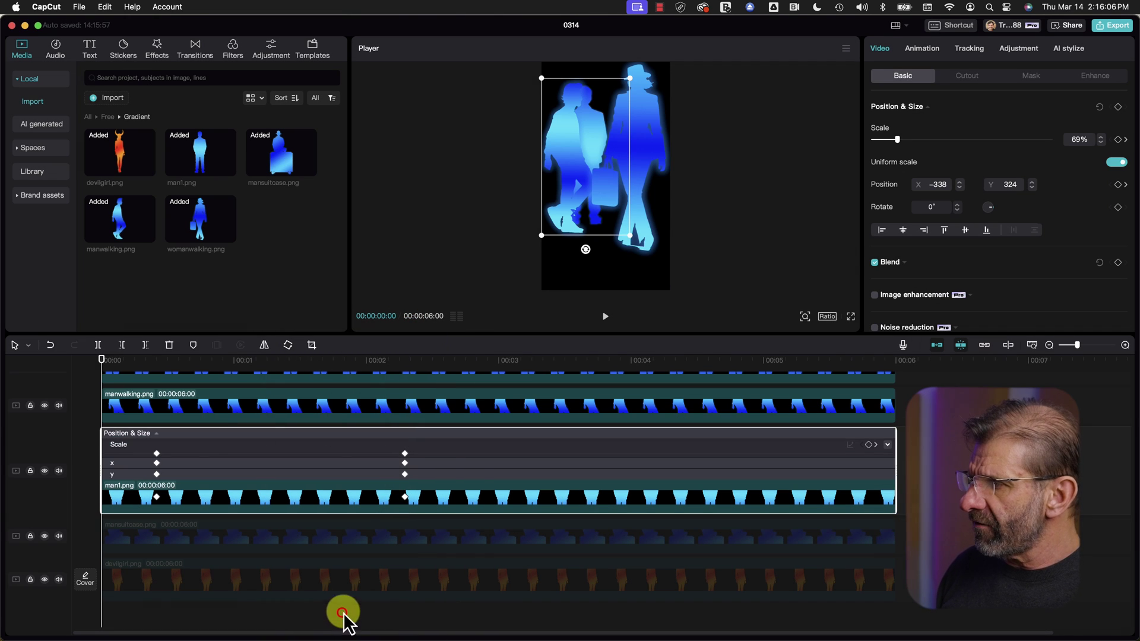
{"action": "left_click", "coordinate": [190, 448]}
{"action": "left_click", "coordinate": [156, 444]}
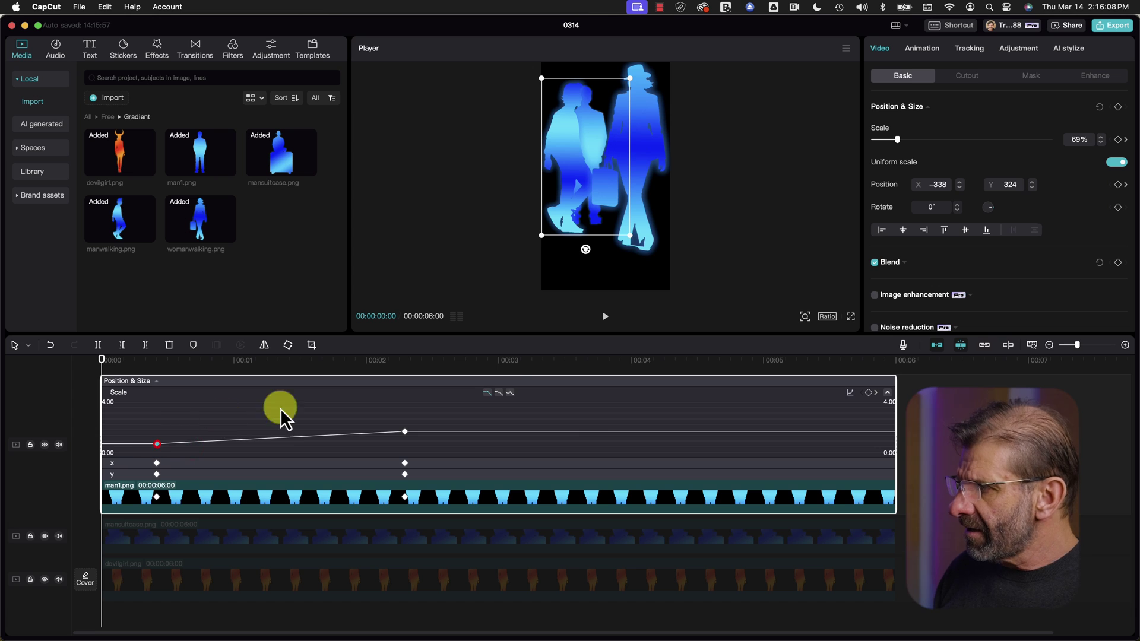
{"action": "left_click", "coordinate": [499, 393]}
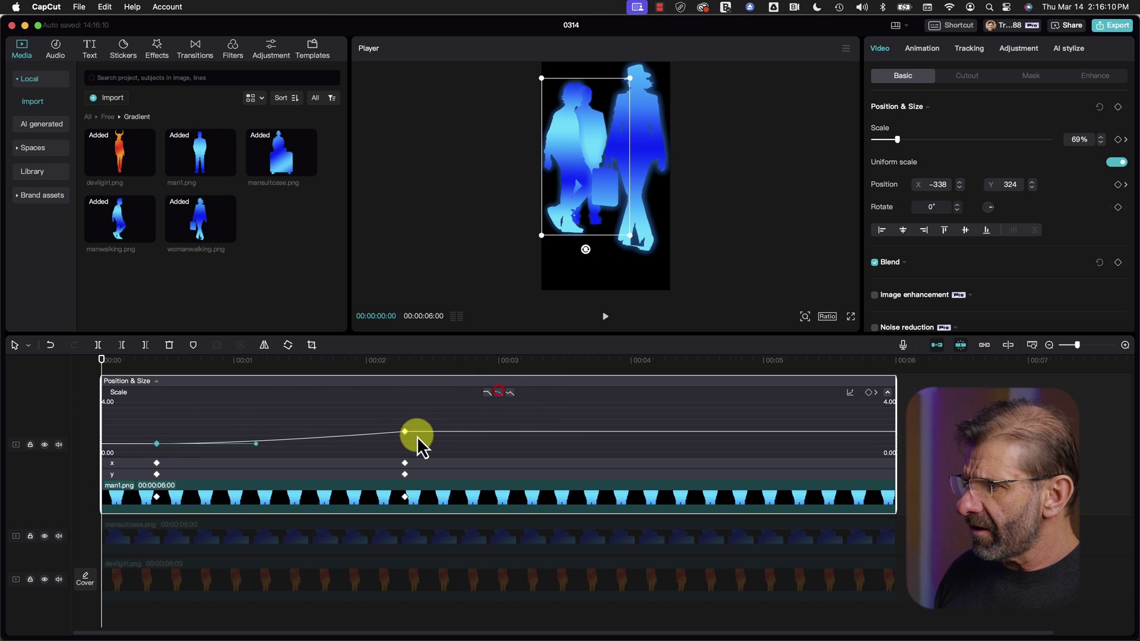
{"action": "left_click", "coordinate": [498, 392]}
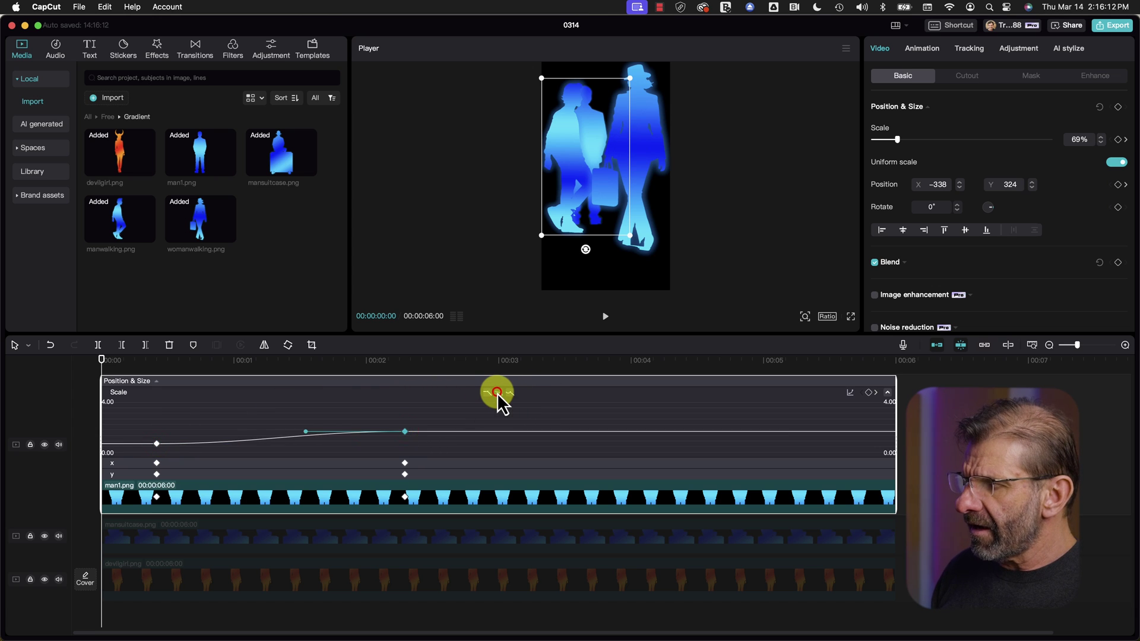
{"action": "left_click", "coordinate": [157, 464]}
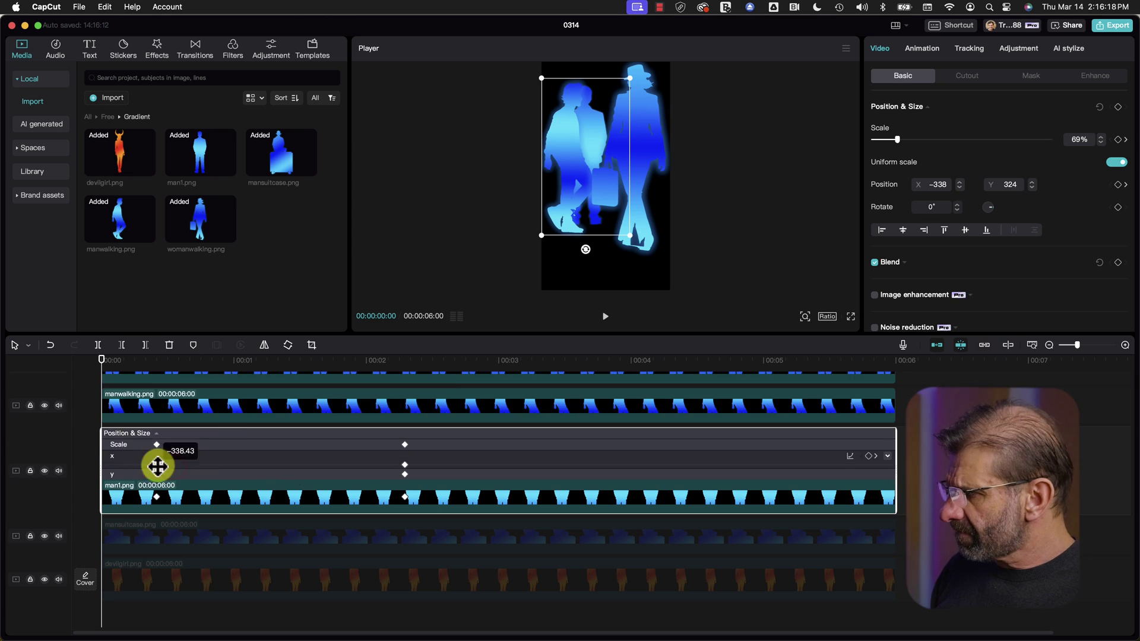
{"action": "right_click", "coordinate": [682, 419]}
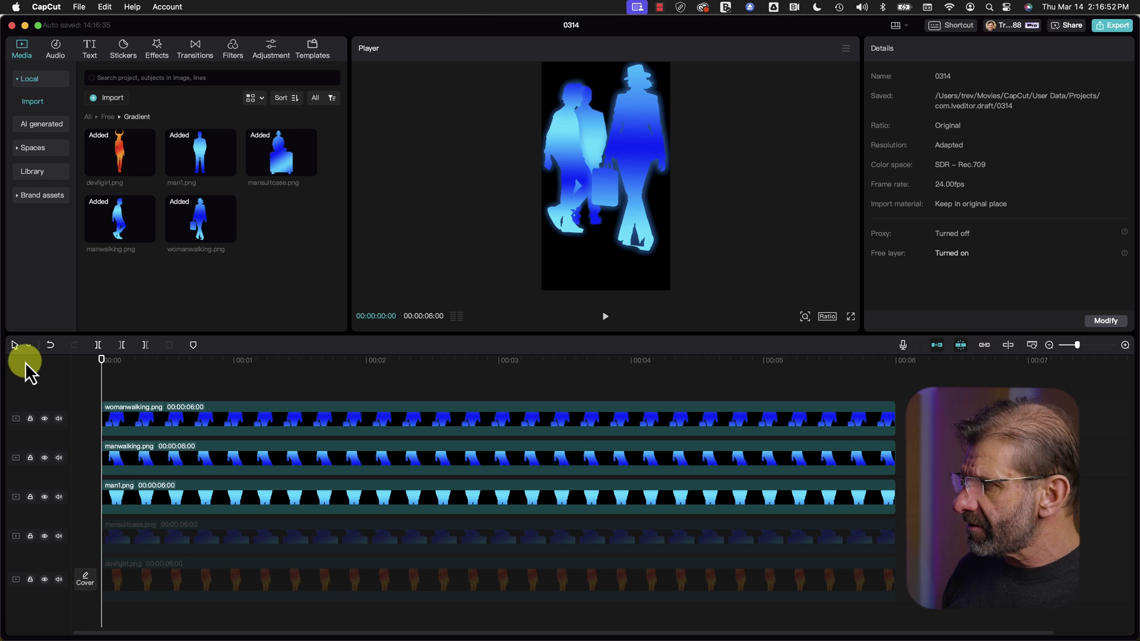
{"action": "key", "text": "space"}
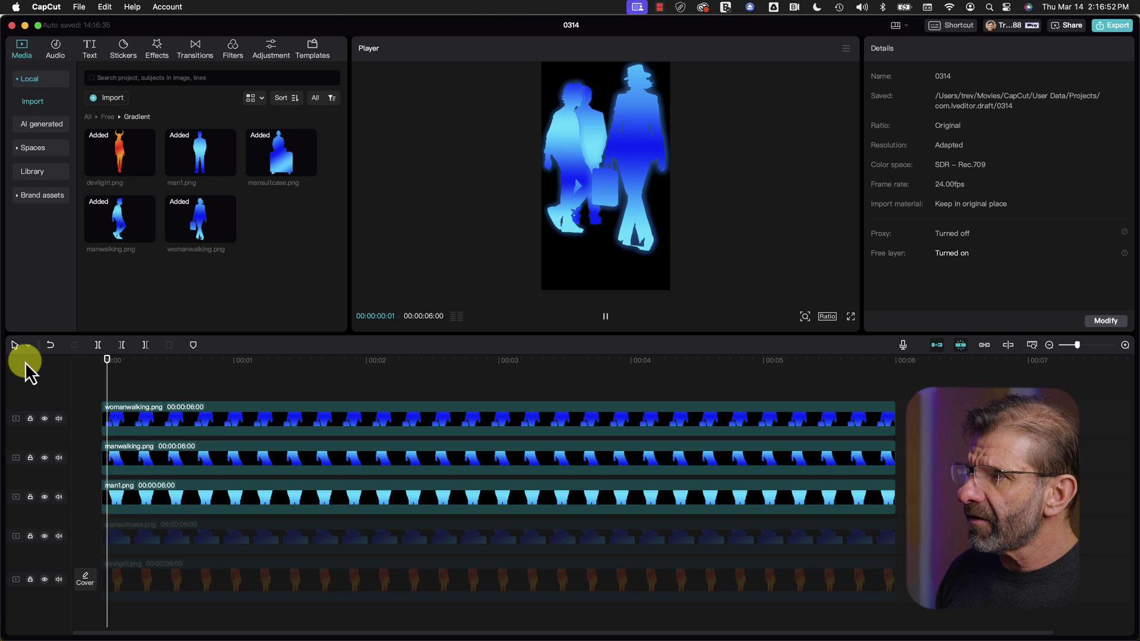
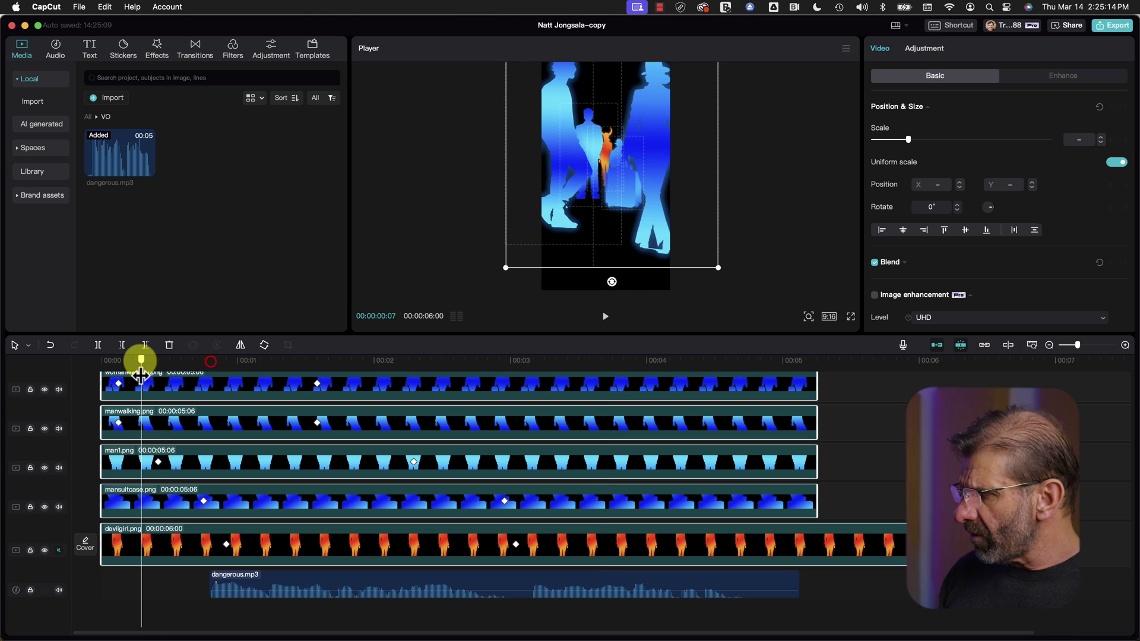
Move the dangerous.mp3 audio clip earlier so it starts at about 00:00:00:10
{"action": "left_click", "coordinate": [278, 578]}
{"action": "left_click_drag", "start_coordinate": [278, 579], "coordinate": [235, 577]}
Split dangerous.mp3 at 00:00:02:16 and move its second part to start at about 00:00:03:09
{"action": "left_click", "coordinate": [465, 579]}
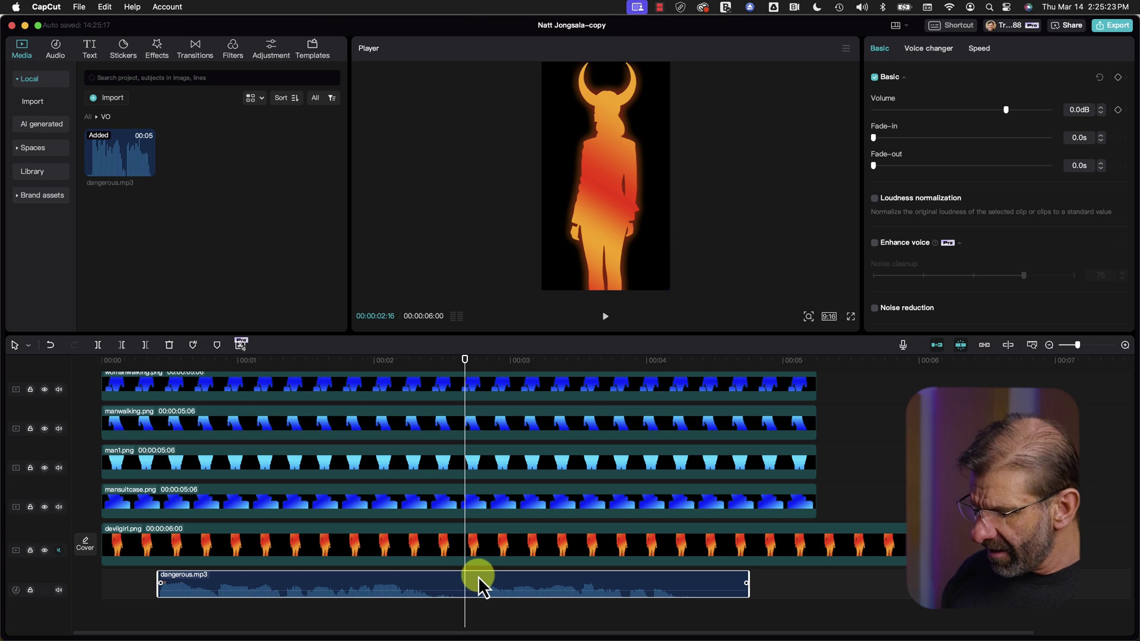
{"action": "key", "text": "super+b"}
{"action": "left_click_drag", "start_coordinate": [513, 579], "coordinate": [528, 582]}
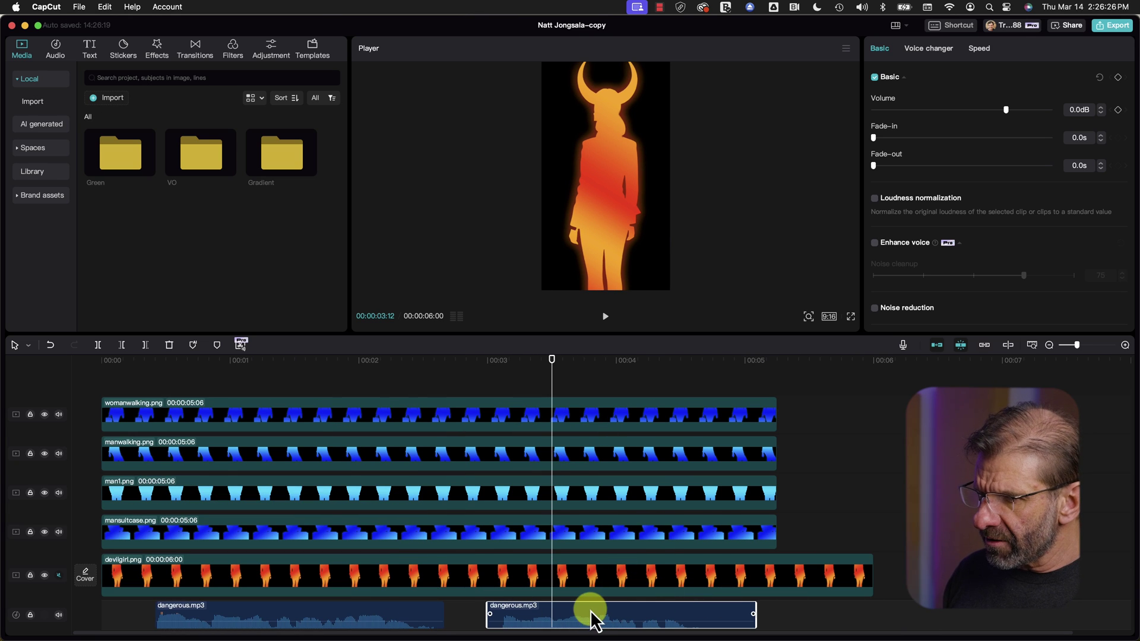
{"action": "left_click_drag", "start_coordinate": [591, 618], "coordinate": [637, 620]}
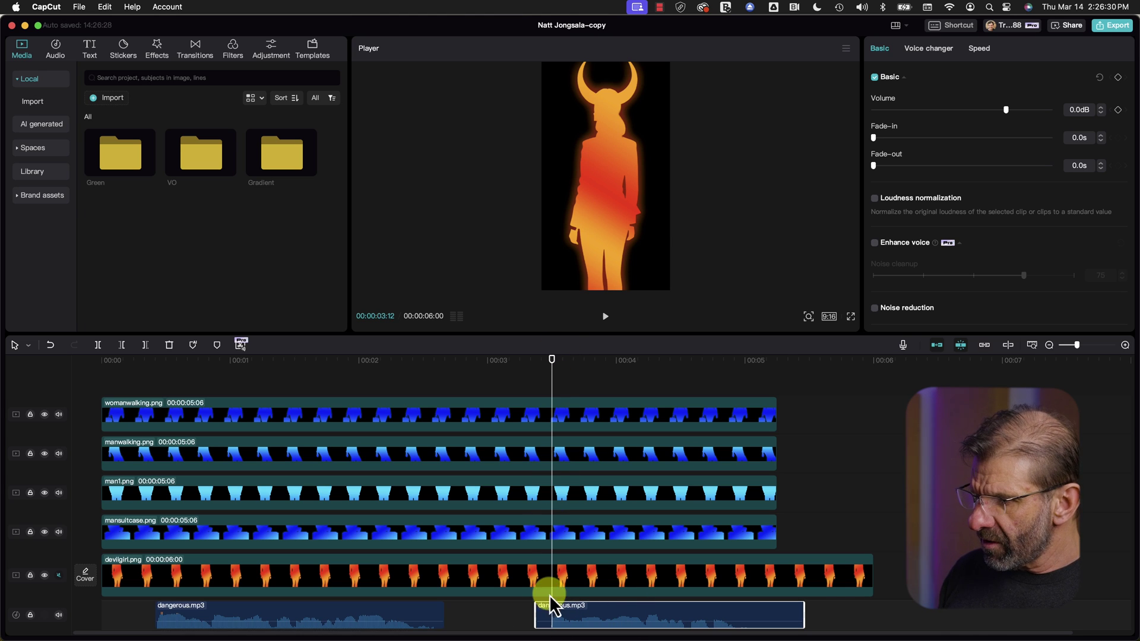
Play the animation from the start to check the voice-over timing against the figures
{"action": "left_click", "coordinate": [166, 371]}
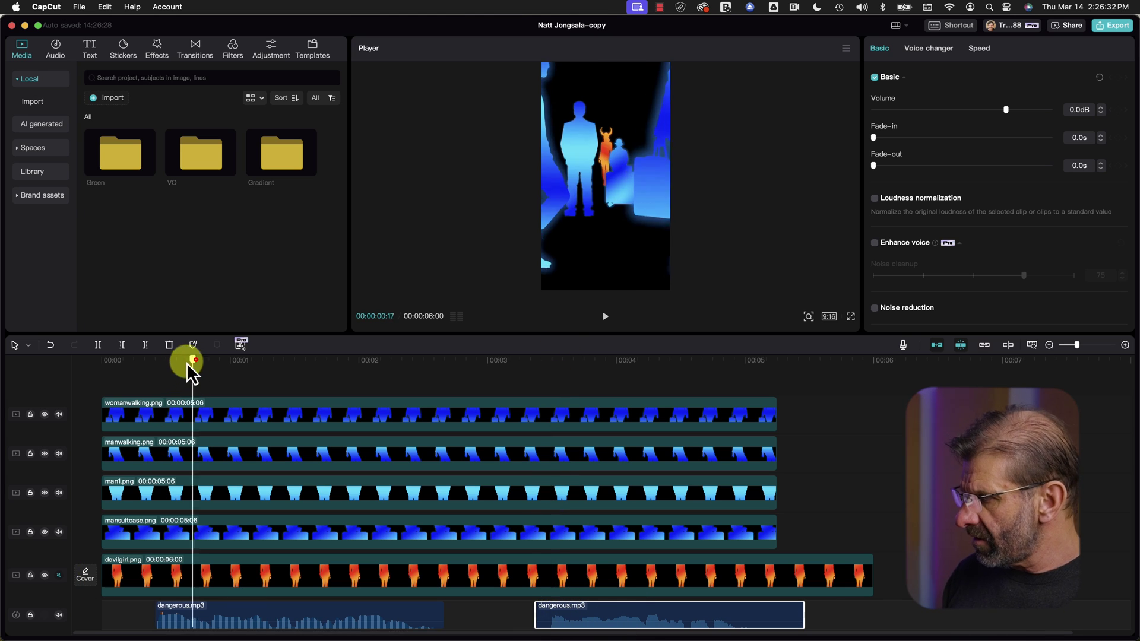
{"action": "left_click_drag", "start_coordinate": [164, 377], "coordinate": [37, 380]}
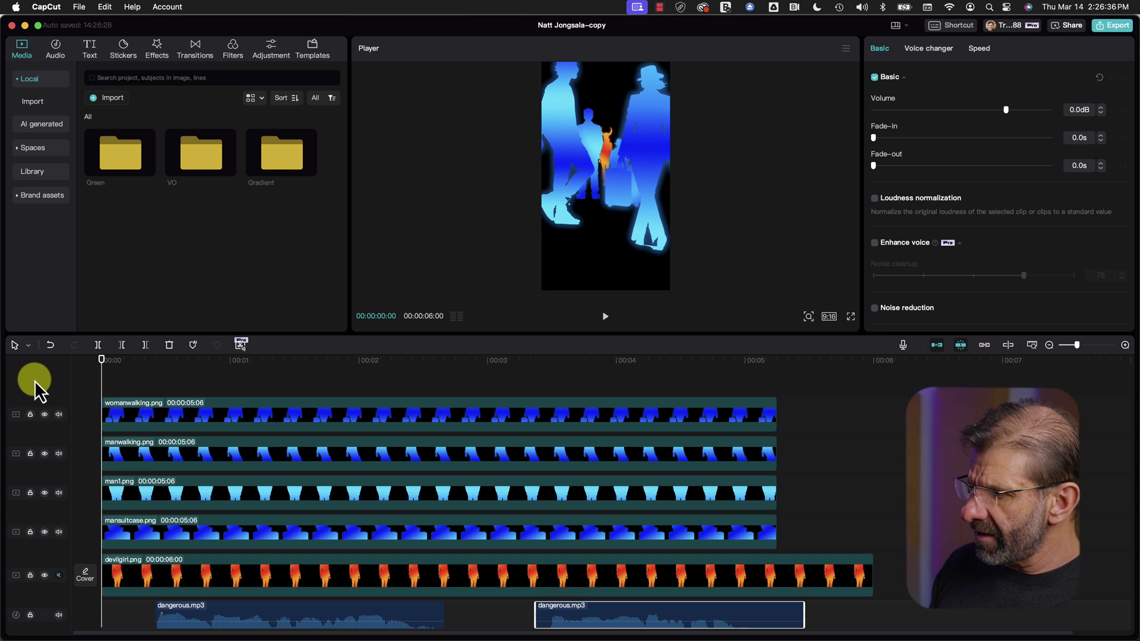
{"action": "key", "text": "space"}
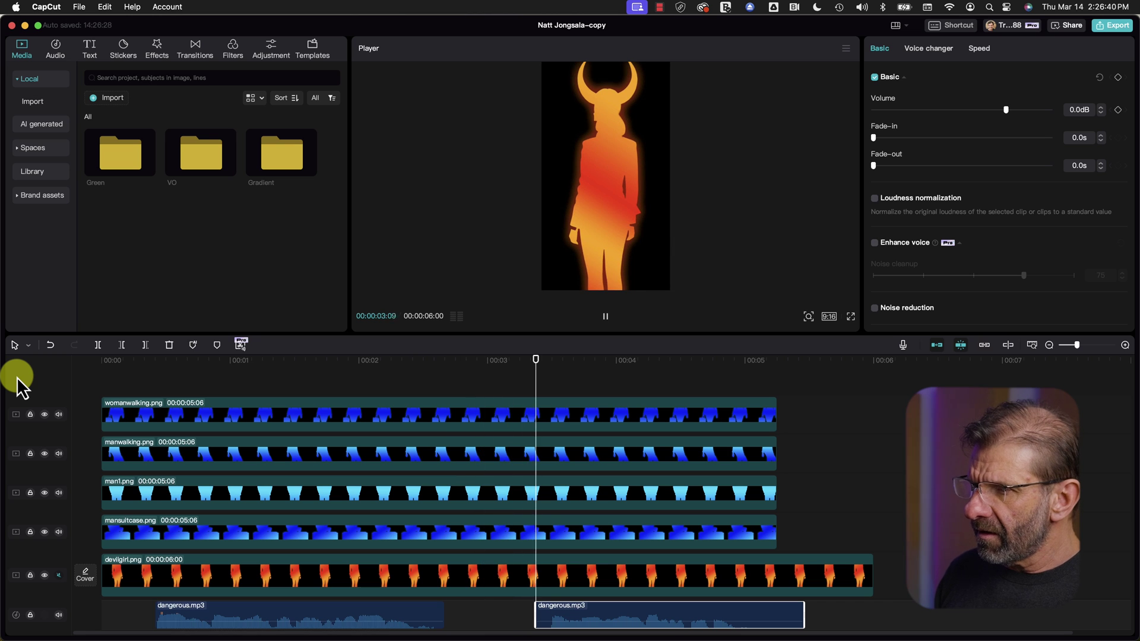
{"action": "key", "text": "space"}
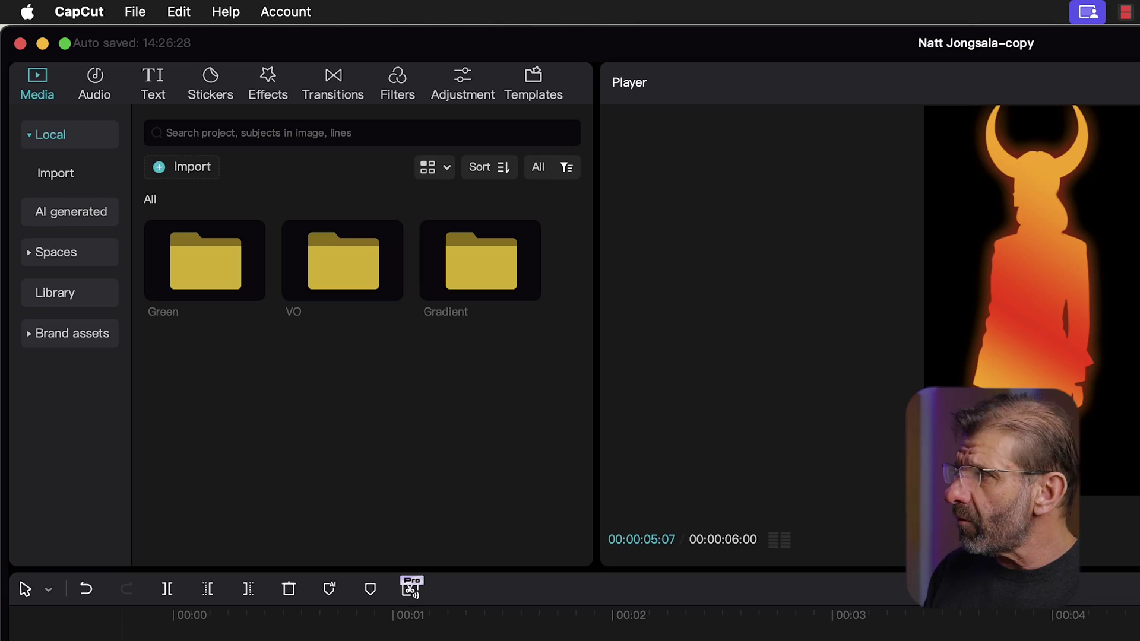
Search the stickers for "animated fire" and add the third flame sticker in the first row to the timeline
{"action": "left_click", "coordinate": [211, 105]}
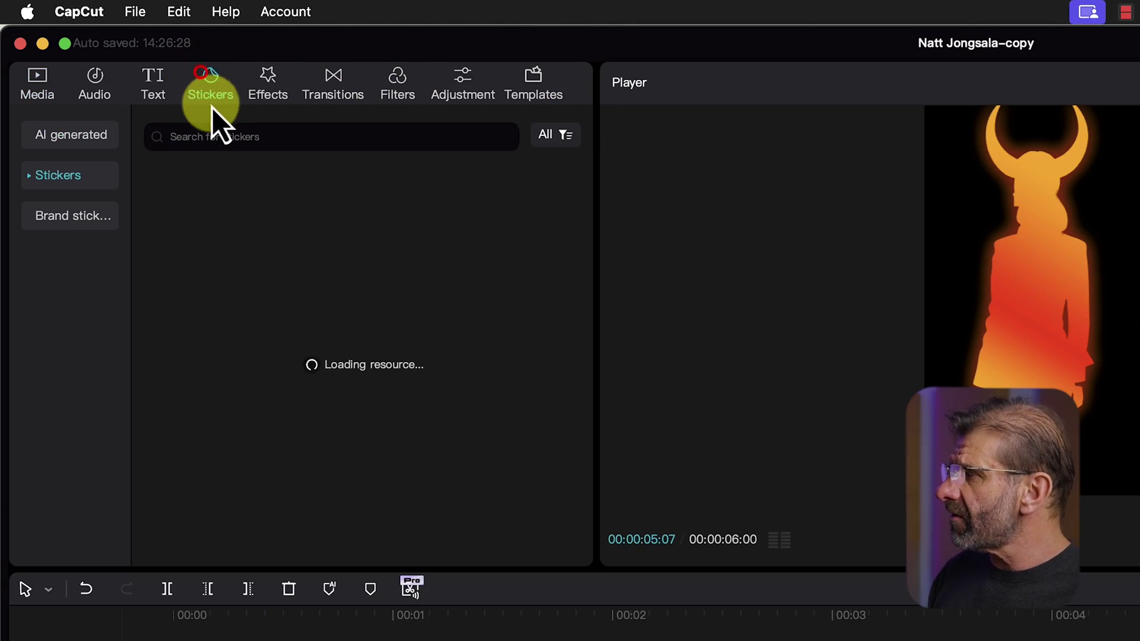
{"action": "left_click", "coordinate": [208, 136]}
{"action": "type", "text": "animat"}
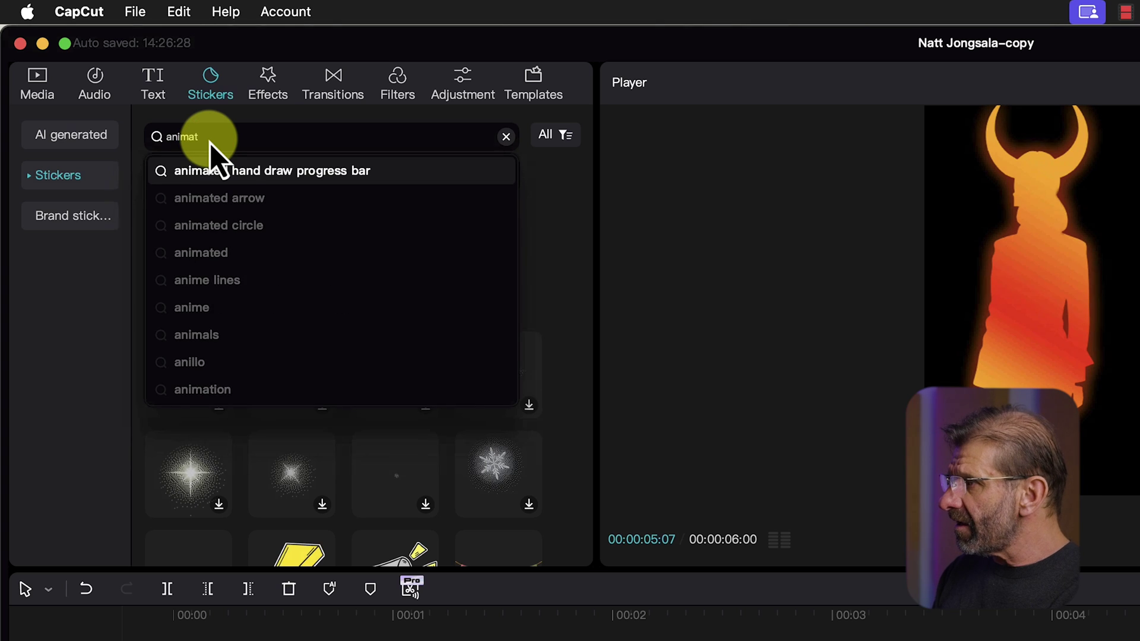
{"action": "type", "text": "ed fire"}
{"action": "key", "text": "Return"}
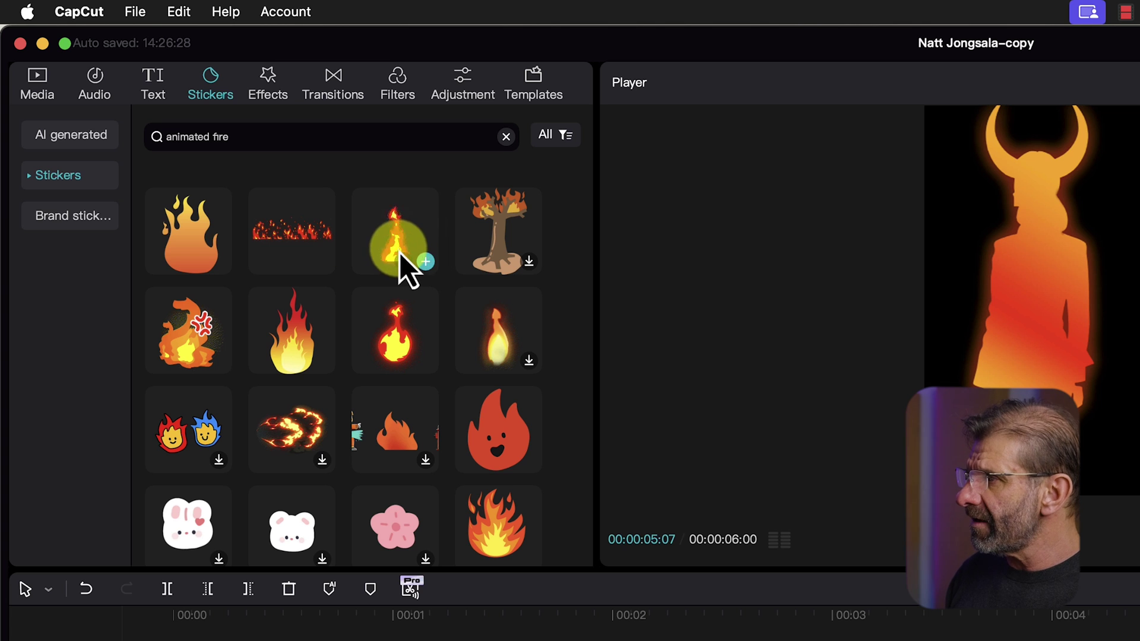
{"action": "left_click", "coordinate": [425, 261]}
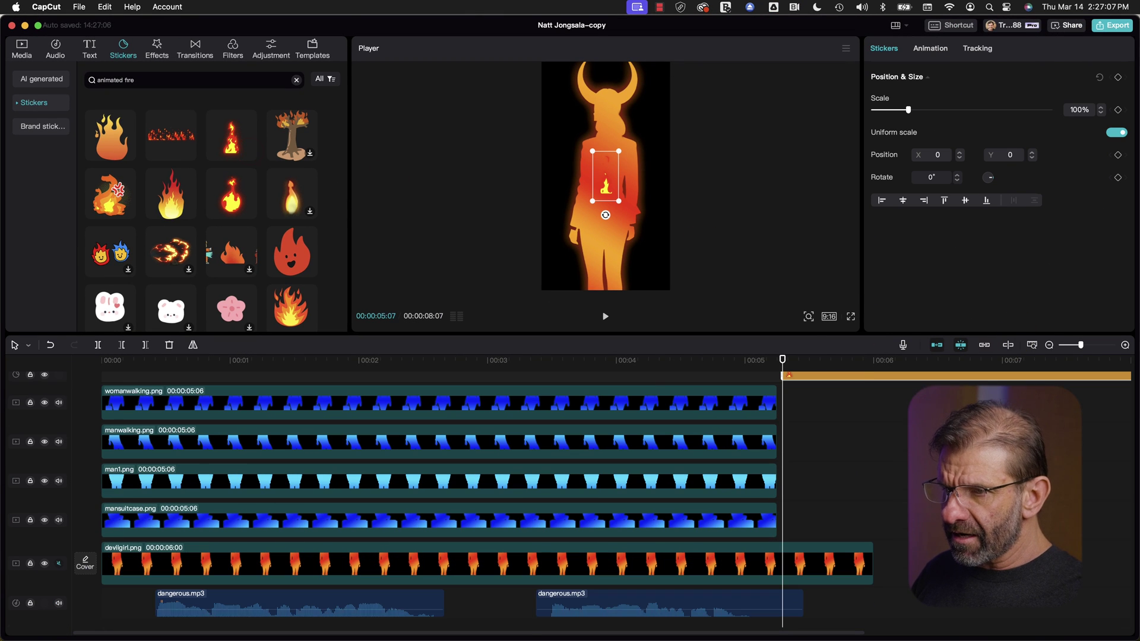
Move the fire sticker clip to start at 00:00:03:06 and preview it over the horned figure
{"action": "left_click_drag", "start_coordinate": [634, 359], "coordinate": [520, 370]}
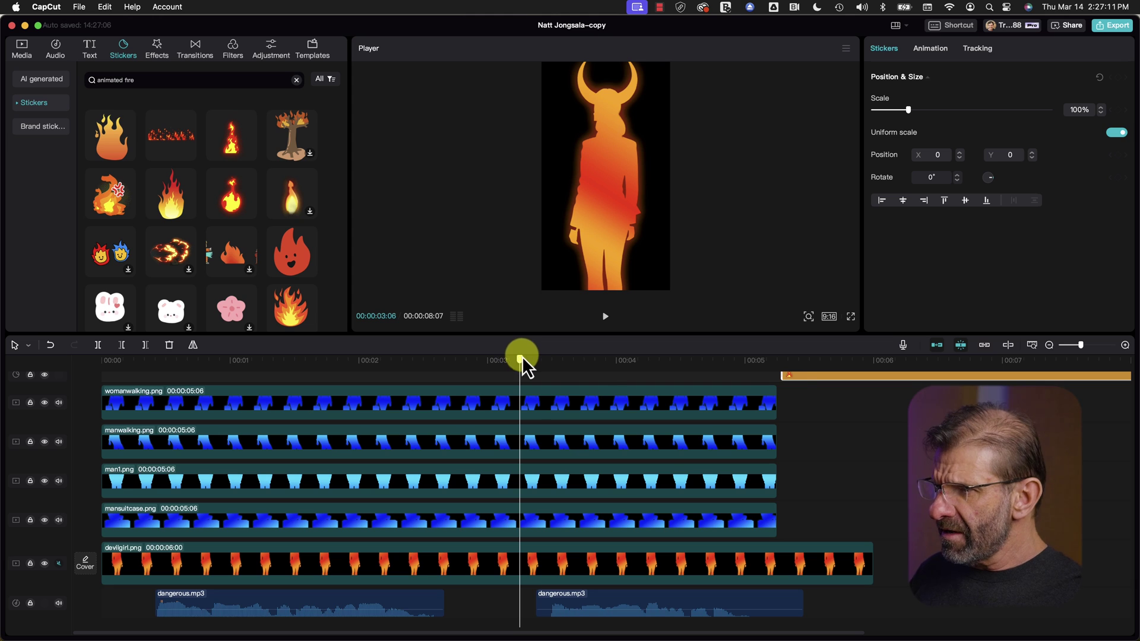
{"action": "left_click_drag", "start_coordinate": [878, 378], "coordinate": [625, 426]}
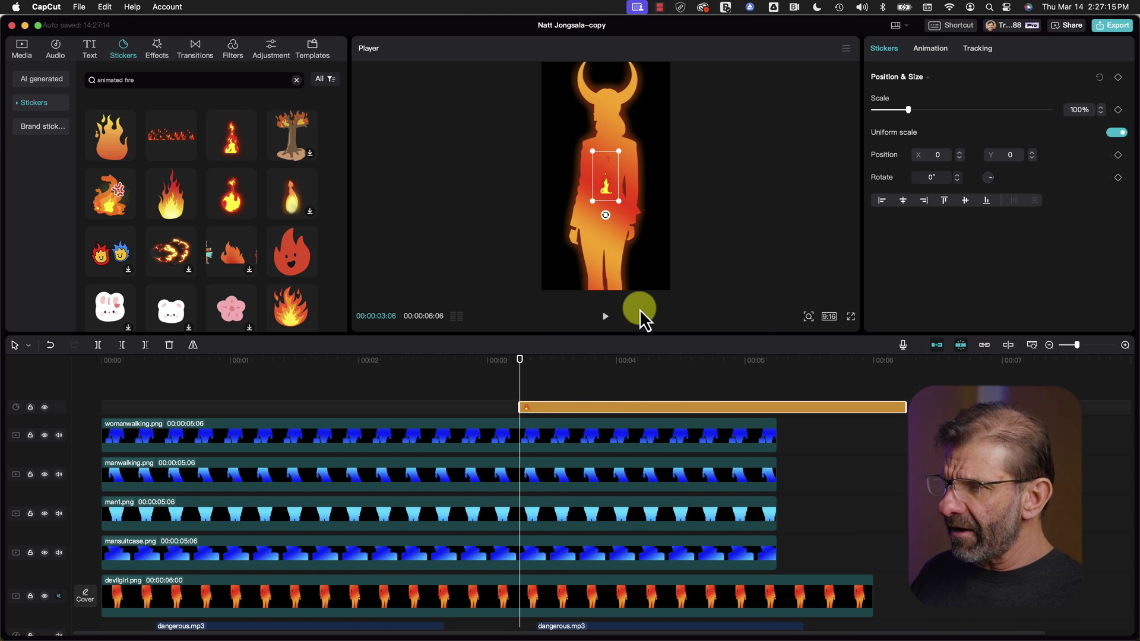
{"action": "key", "text": "space"}
{"action": "key", "text": "space"}
Enlarge the fire sticker over the horned figure, trying 650% and settling on a scale of 750%
{"action": "left_click_drag", "start_coordinate": [619, 201], "coordinate": [774, 333]}
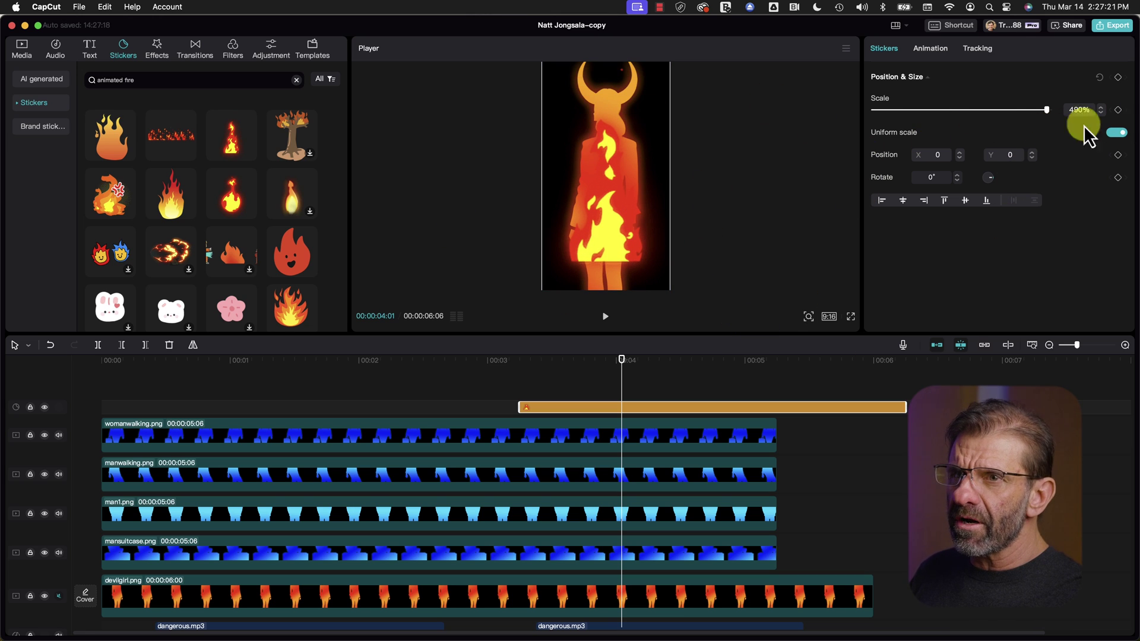
{"action": "type", "text": "650"}
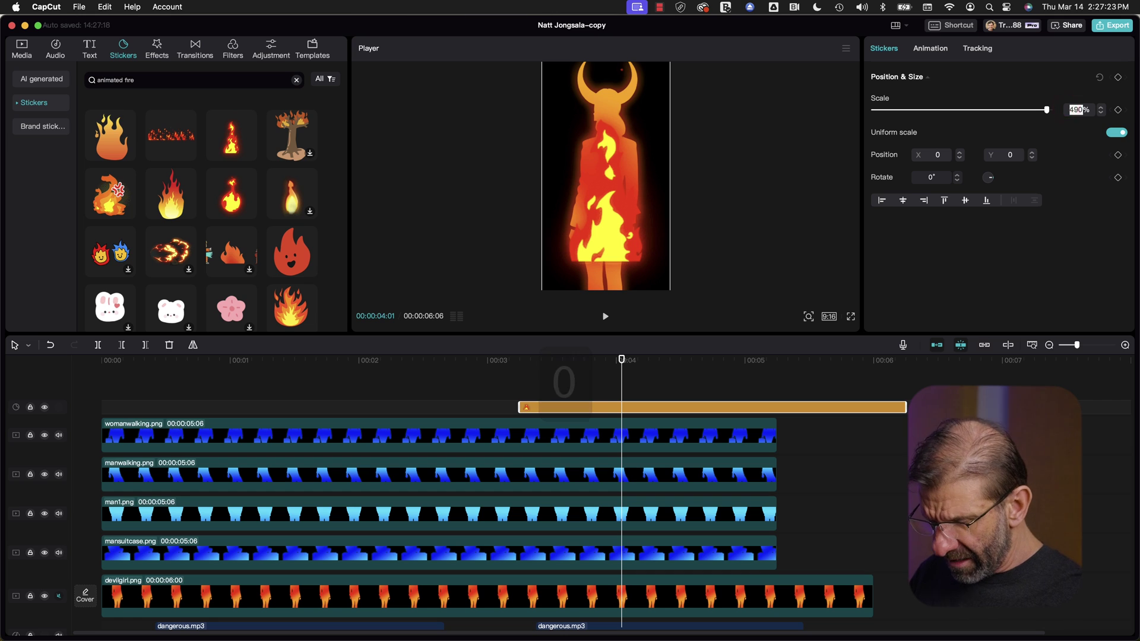
{"action": "key", "text": "Return"}
{"action": "left_click", "coordinate": [894, 202]}
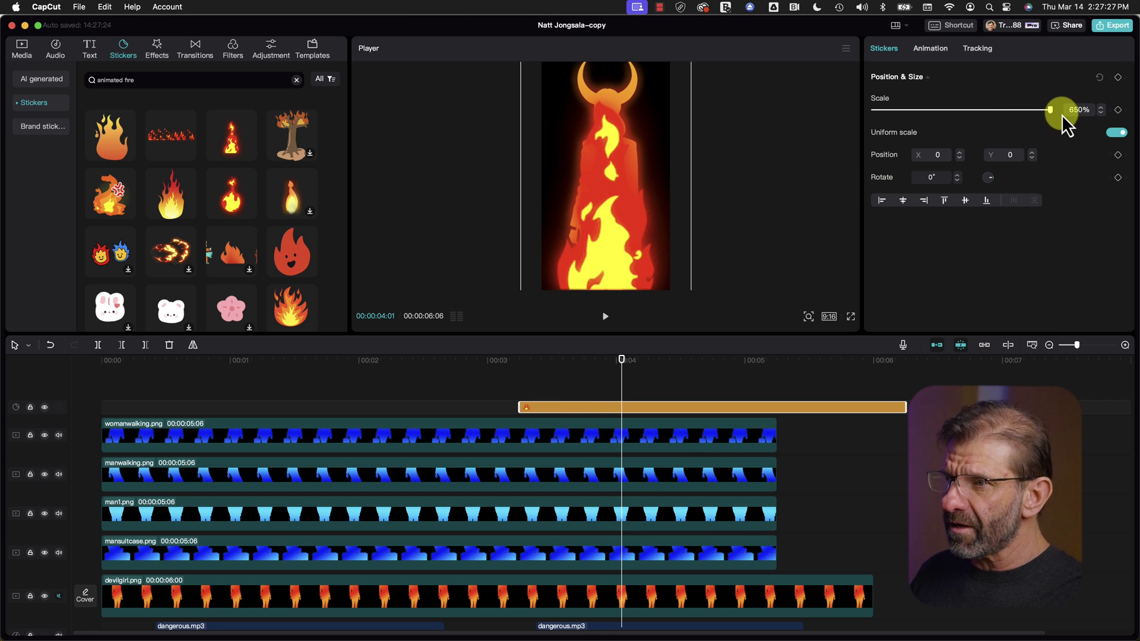
{"action": "mouse_move", "coordinate": [576, 241]}
{"action": "left_mouse_down"}
{"action": "mouse_move", "coordinate": [603, 201]}
{"action": "mouse_move", "coordinate": [590, 225]}
{"action": "mouse_move", "coordinate": [597, 238]}
{"action": "left_mouse_up"}
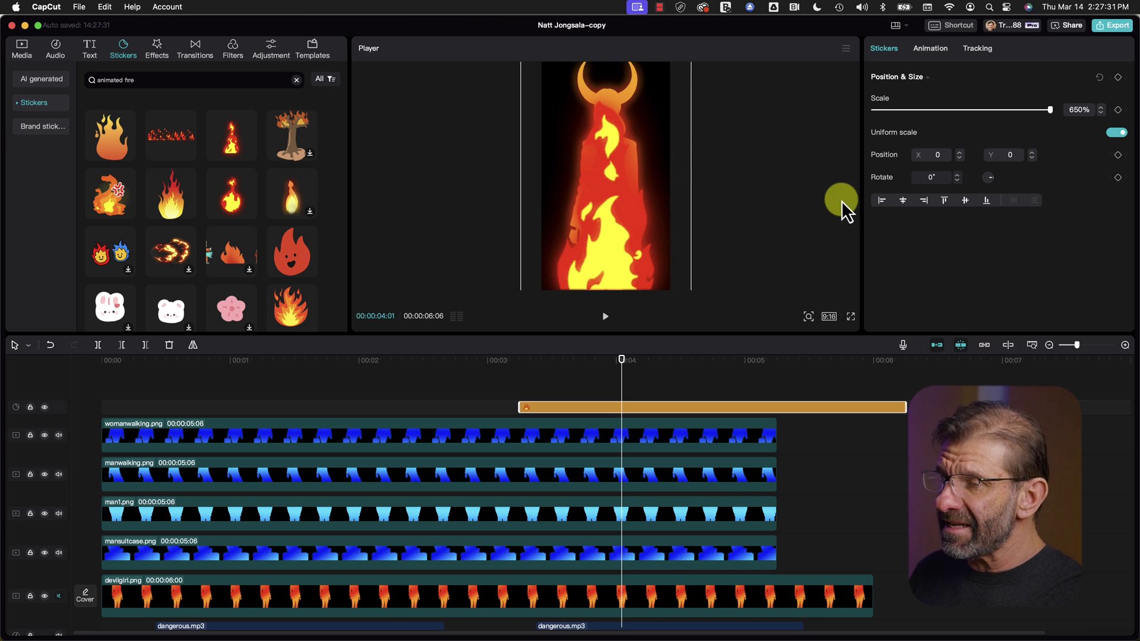
{"action": "left_click", "coordinate": [1066, 110]}
{"action": "type", "text": "750"}
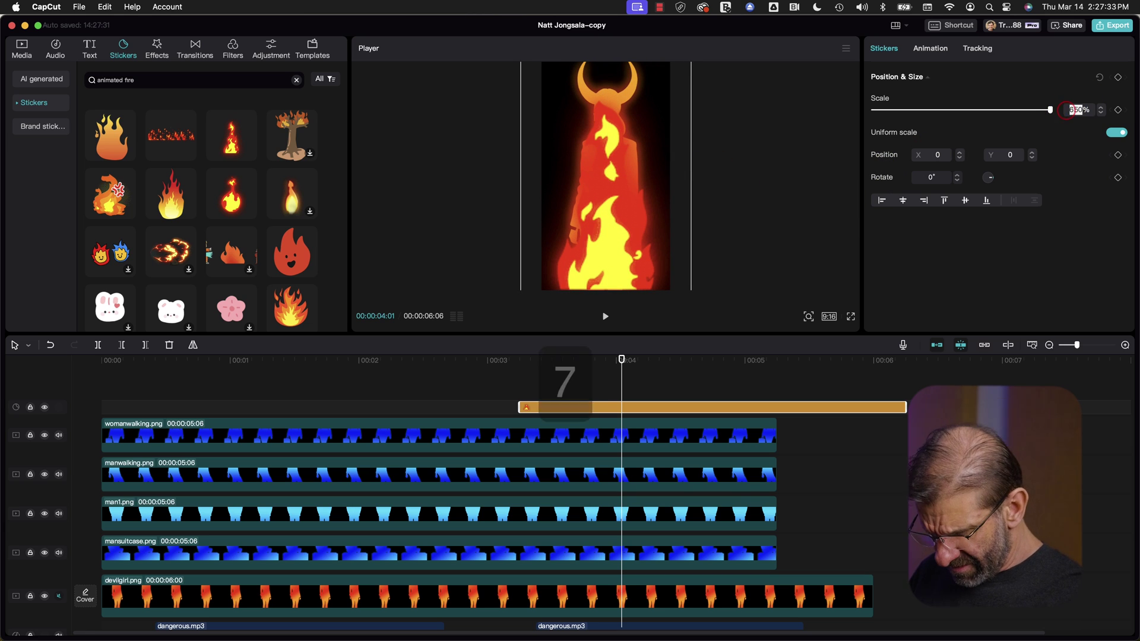
{"action": "key", "text": "Return"}
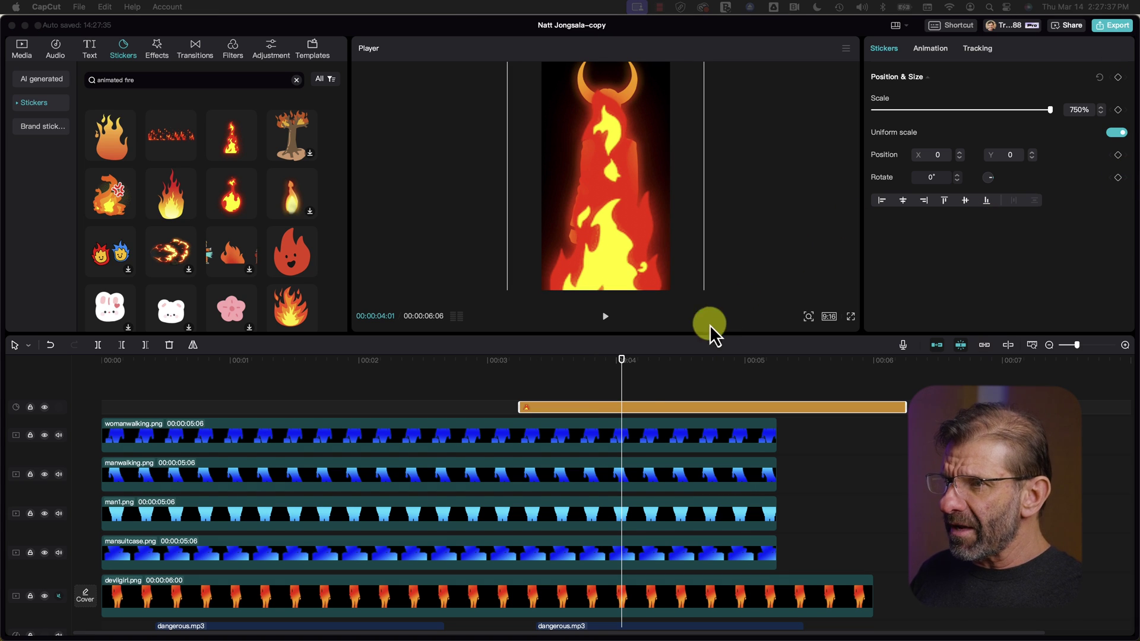
Place the fire sticker below the mansuitcase.png track and move devilgirl.png above mansuitcase.png so the flames burn behind the horned figure
{"action": "scroll", "coordinate": [683, 404], "scroll_direction": "down", "scroll_amount": 2}
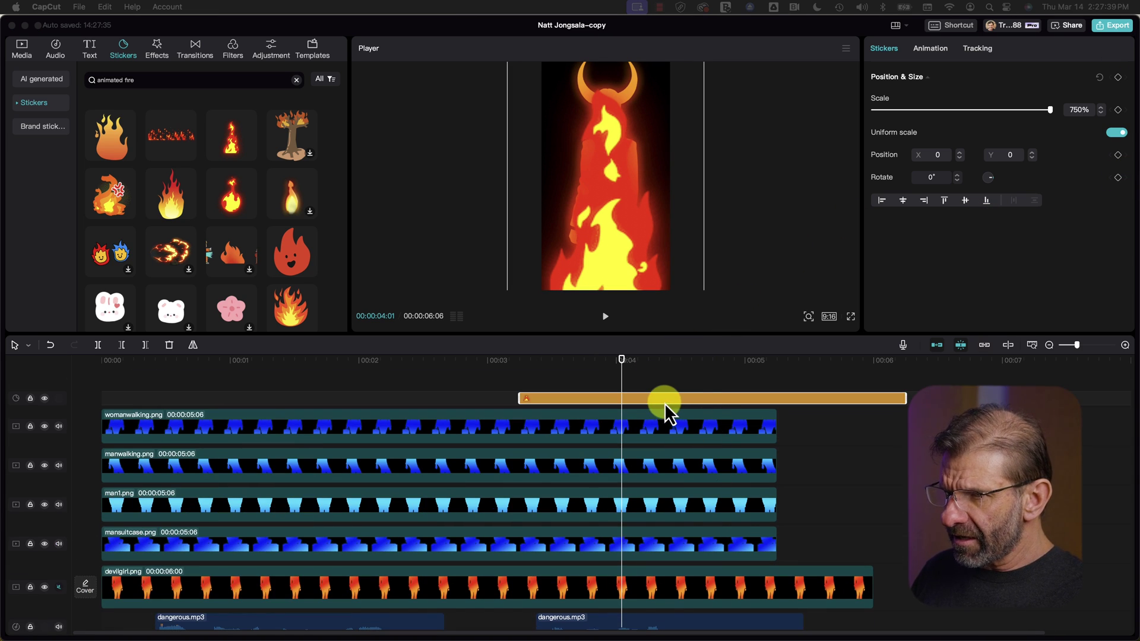
{"action": "left_click_drag", "start_coordinate": [664, 403], "coordinate": [593, 576]}
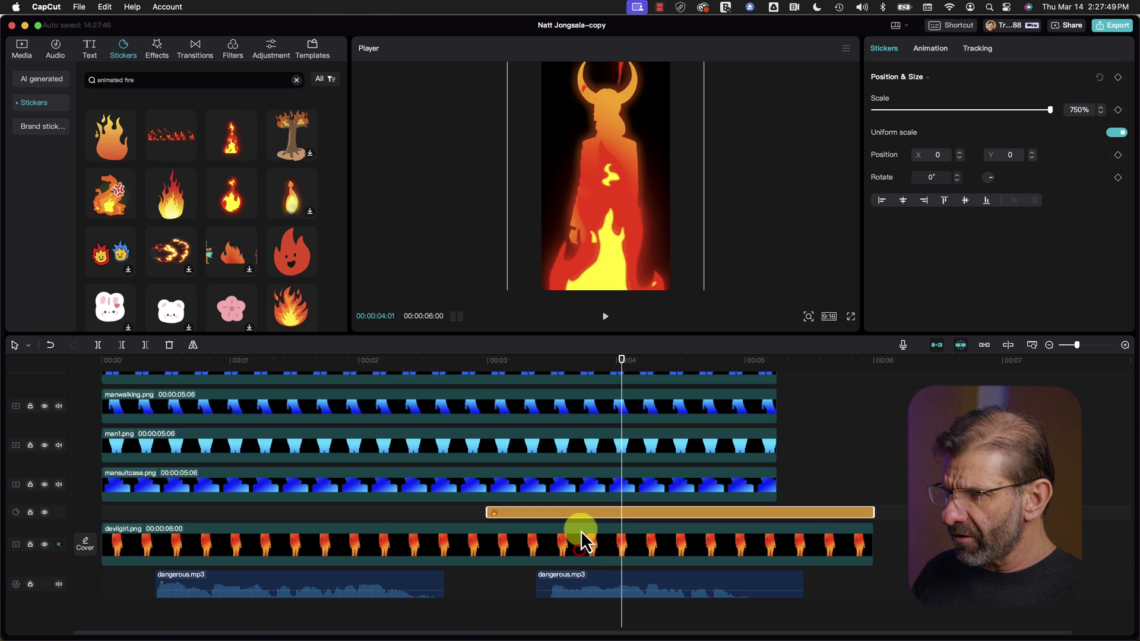
{"action": "left_click_drag", "start_coordinate": [580, 529], "coordinate": [578, 506]}
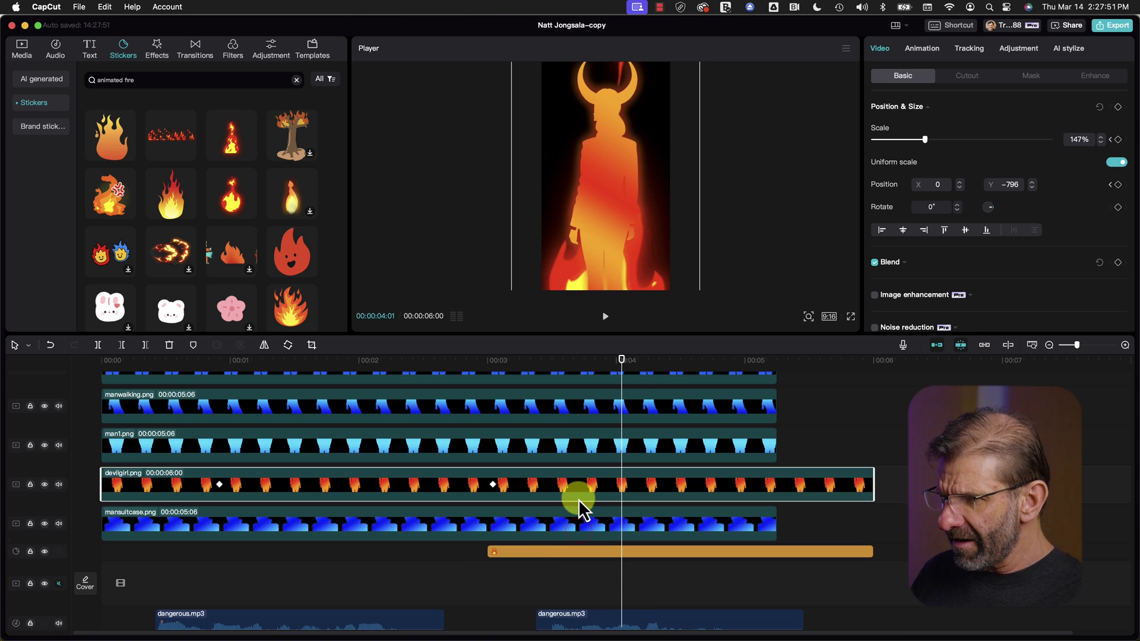
Shift the fire sticker clip to start at 00:00:03:06 and play the animation from 00:00:01:22
{"action": "mouse_move", "coordinate": [535, 362]}
{"action": "left_mouse_down"}
{"action": "mouse_move", "coordinate": [495, 367]}
{"action": "mouse_move", "coordinate": [518, 375]}
{"action": "left_mouse_up"}
{"action": "left_click_drag", "start_coordinate": [522, 559], "coordinate": [557, 554]}
{"action": "left_click", "coordinate": [350, 366]}
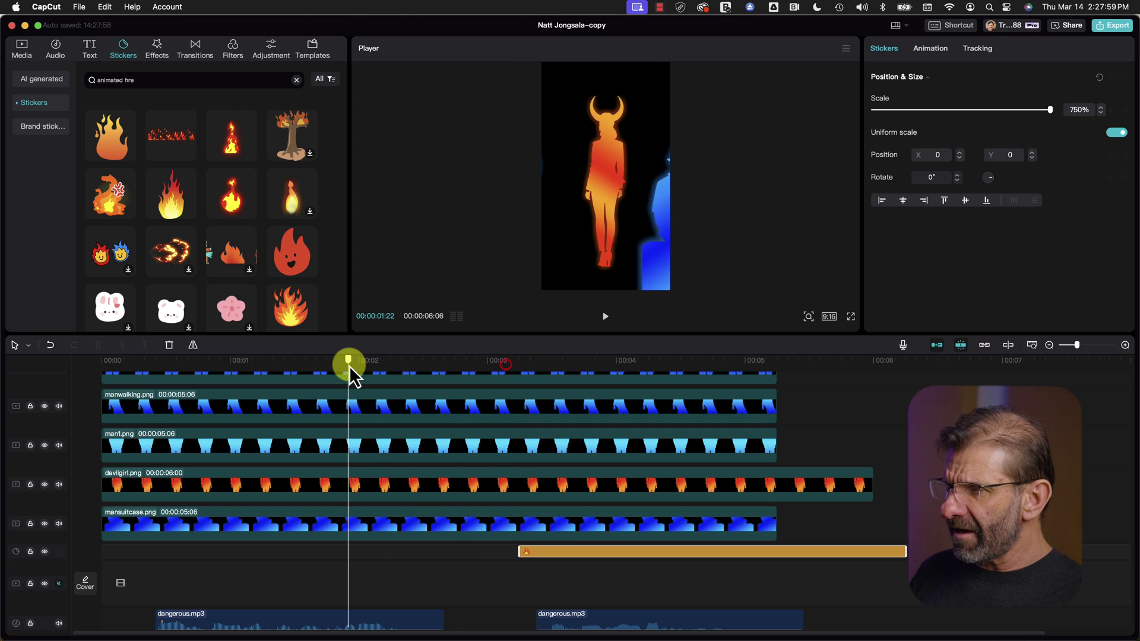
{"action": "key", "text": "space"}
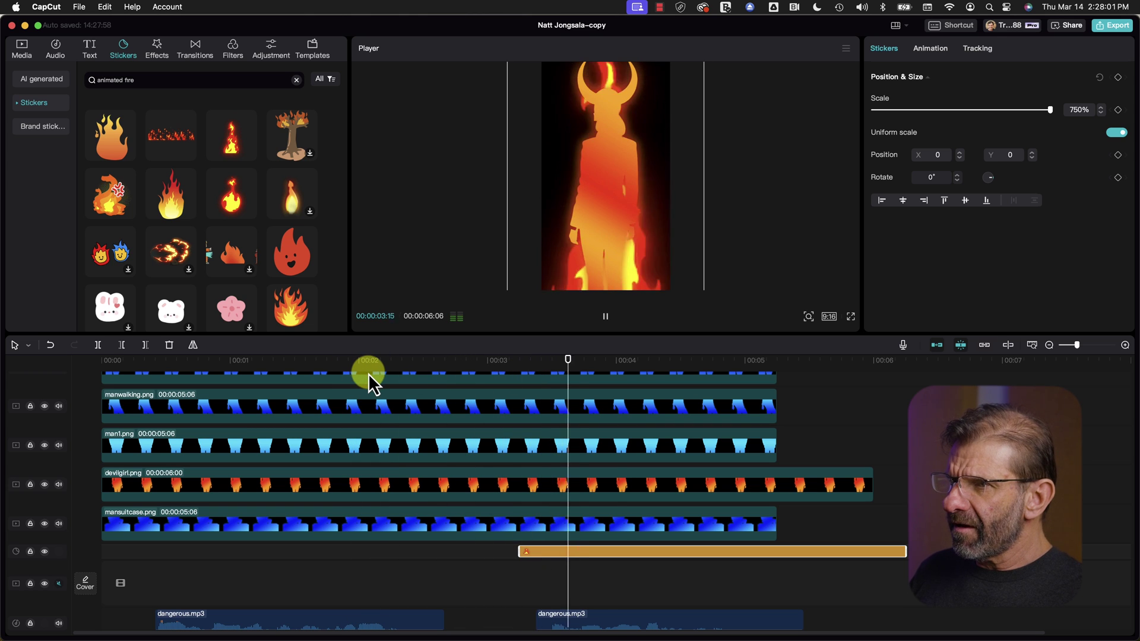
{"action": "key", "text": "space"}
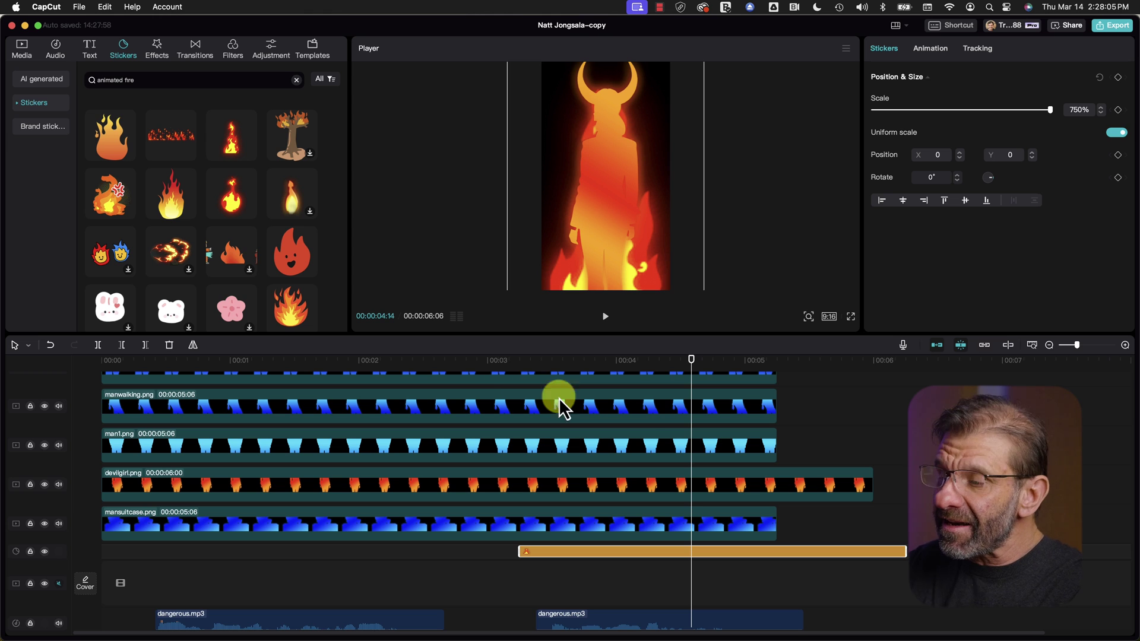
Go to the fire sticker's start at 00:00:03:06 and look through its animation and tracking settings
{"action": "left_click", "coordinate": [577, 368]}
{"action": "left_click_drag", "start_coordinate": [571, 380], "coordinate": [519, 410]}
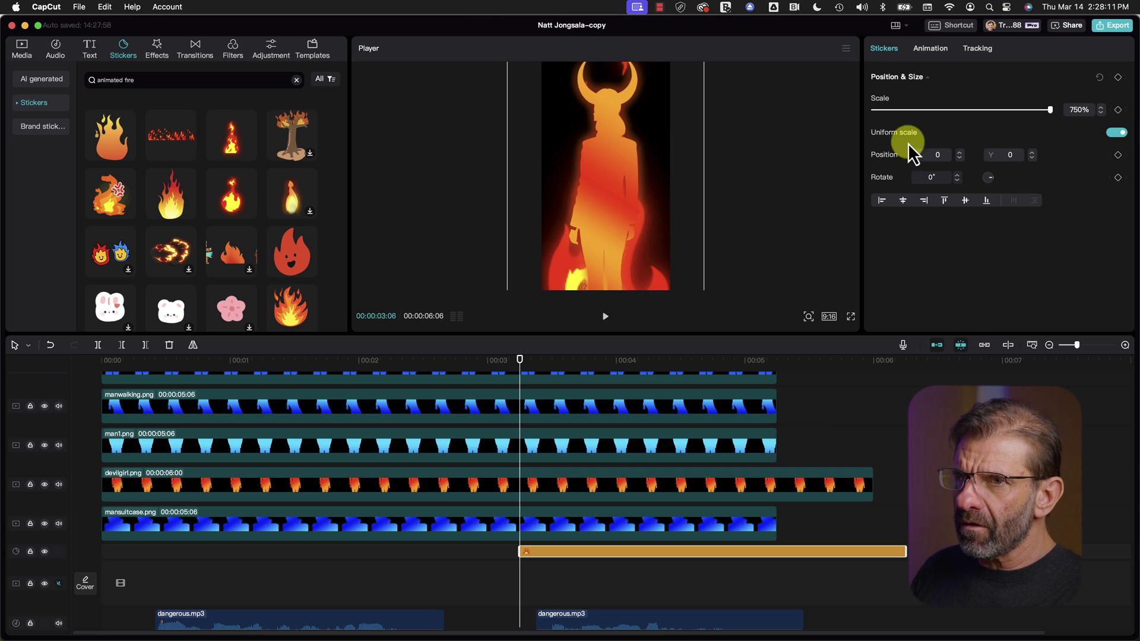
{"action": "left_click", "coordinate": [919, 53]}
{"action": "left_click", "coordinate": [981, 48]}
{"action": "left_click", "coordinate": [880, 48]}
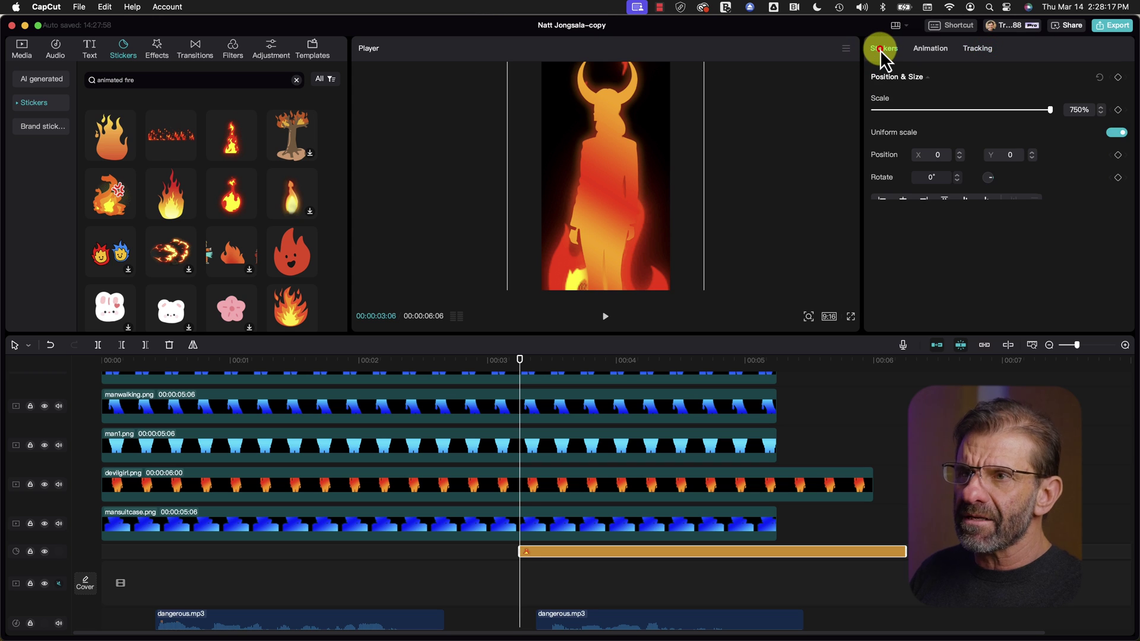
Turn the fire sticker into a compound clip and add an opacity keyframe of 0% at 00:00:03:06
{"action": "right_click", "coordinate": [574, 555]}
{"action": "left_click", "coordinate": [619, 613]}
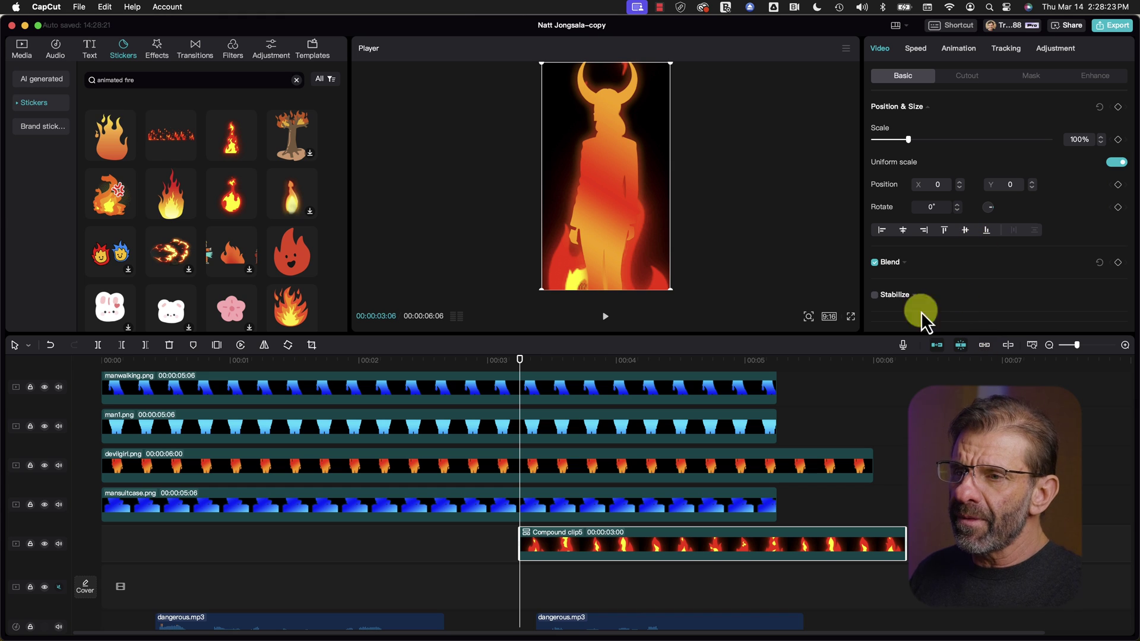
{"action": "scroll", "coordinate": [1012, 242], "scroll_direction": "down", "scroll_amount": 1}
{"action": "scroll", "coordinate": [1012, 247], "scroll_direction": "up", "scroll_amount": 1}
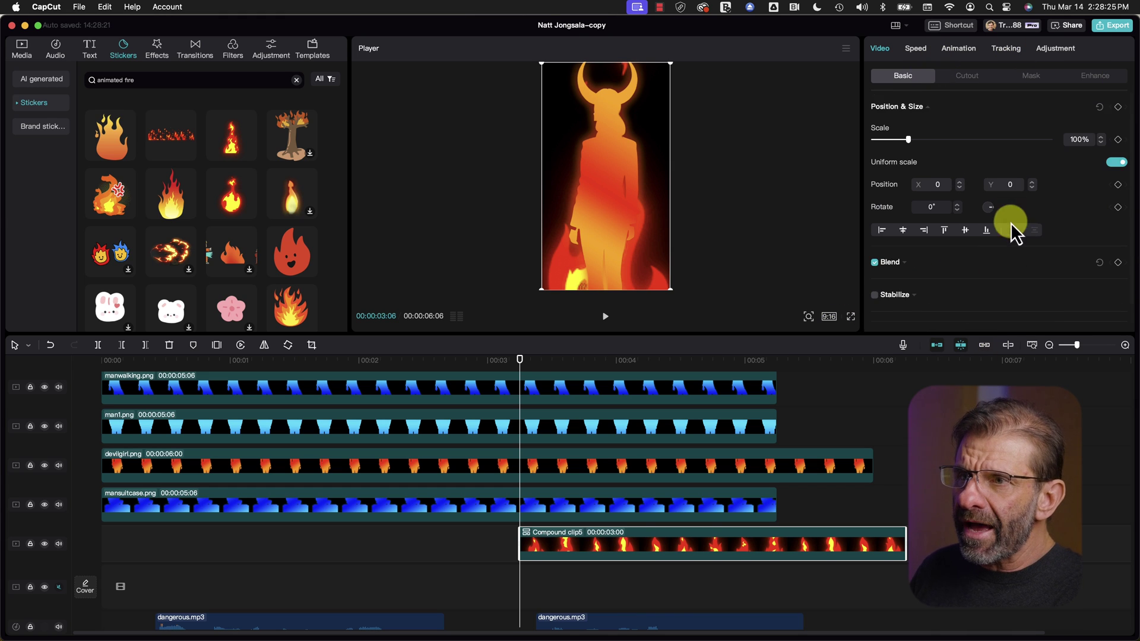
{"action": "scroll", "coordinate": [1011, 222], "scroll_direction": "down", "scroll_amount": 1}
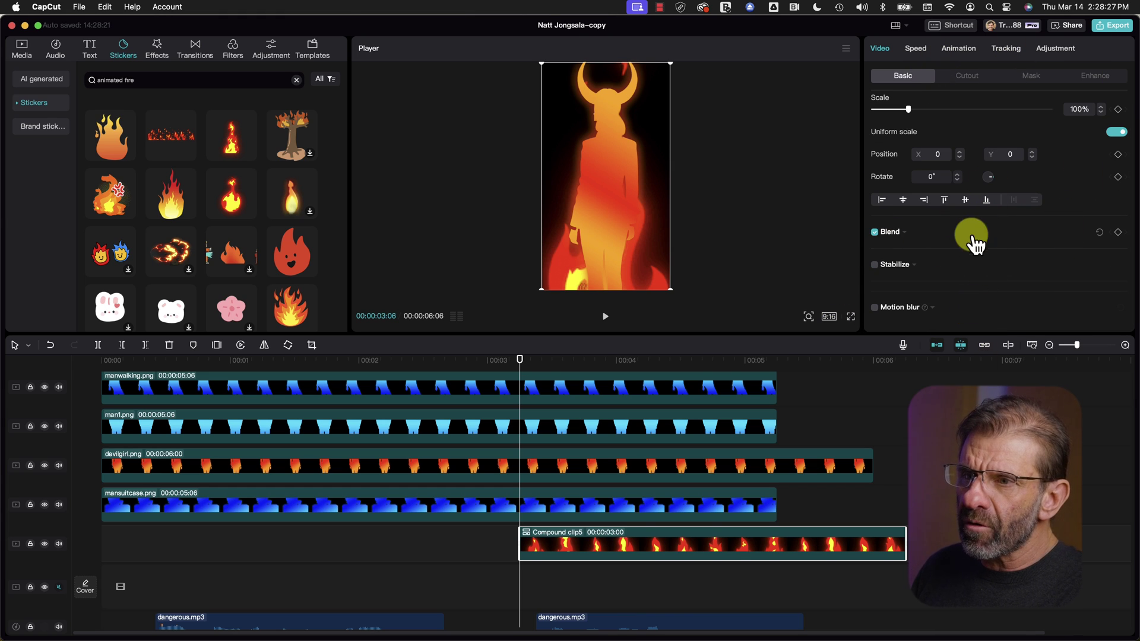
{"action": "left_click", "coordinate": [909, 236]}
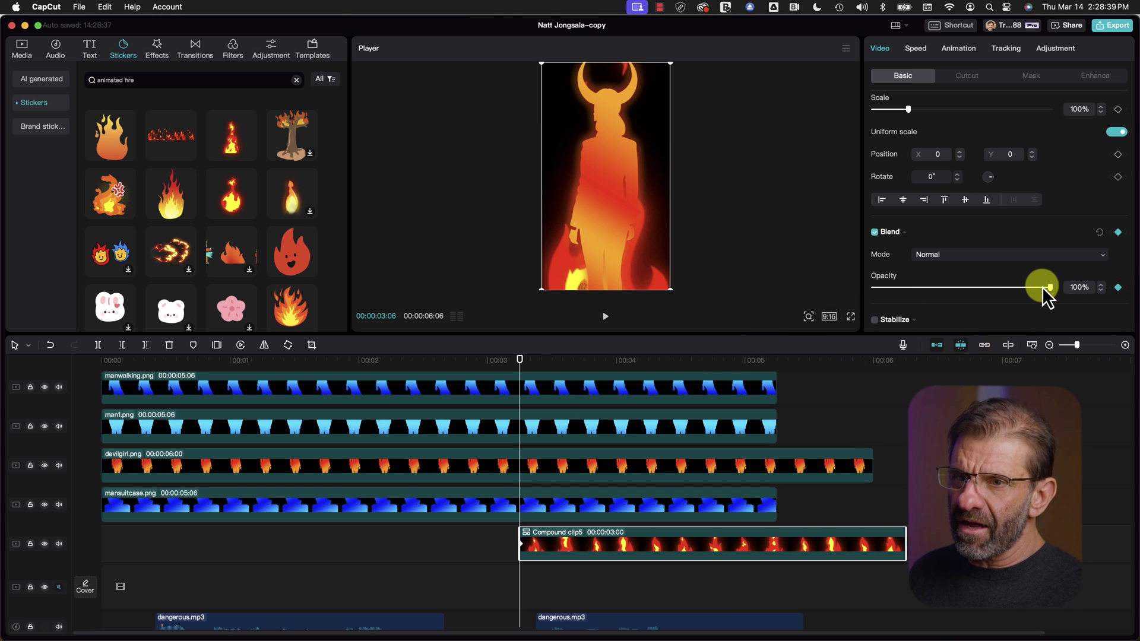
{"action": "left_click_drag", "start_coordinate": [1043, 287], "coordinate": [850, 301]}
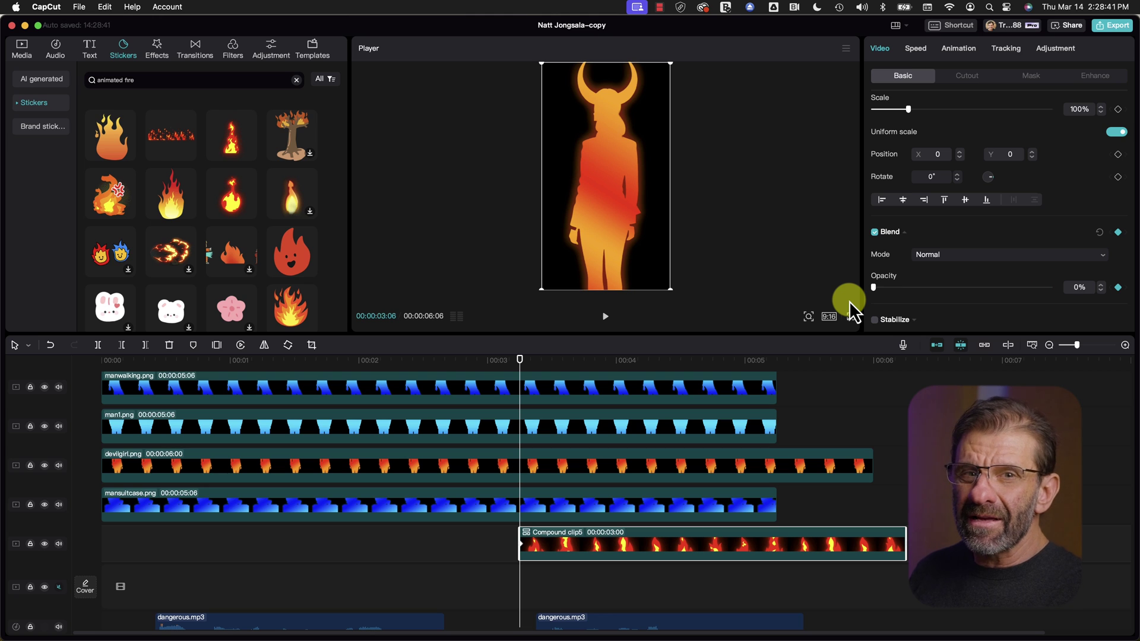
Add an opacity keyframe of 99% to the fire clip at 00:00:03:16 and play back the fade-in
{"action": "key", "text": "shift+Right"}
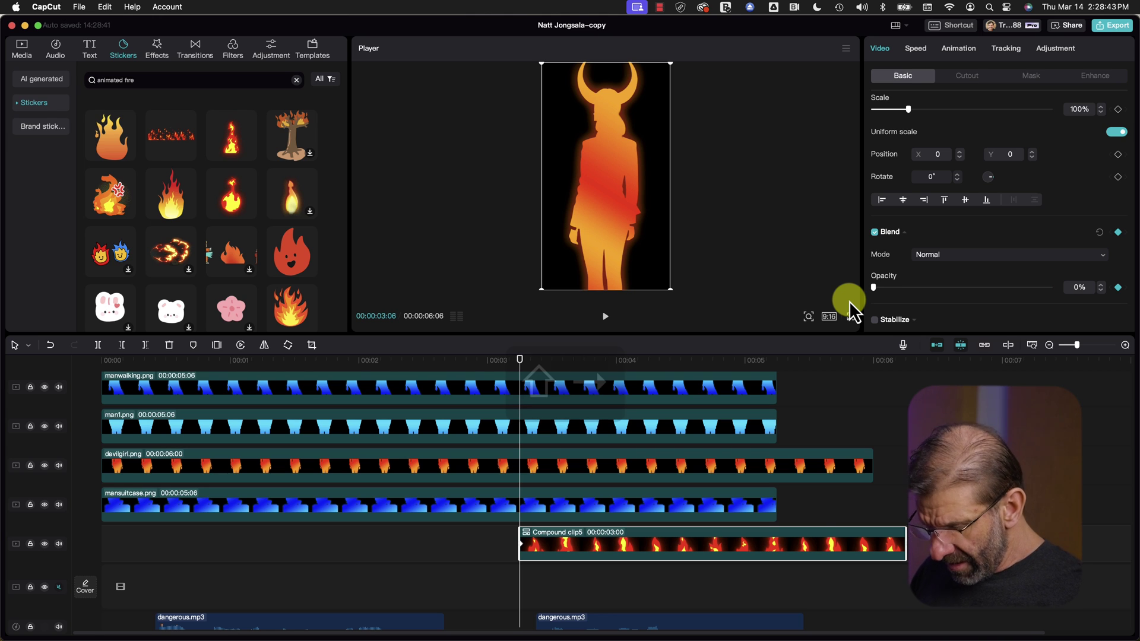
{"action": "key", "text": "shift+Right"}
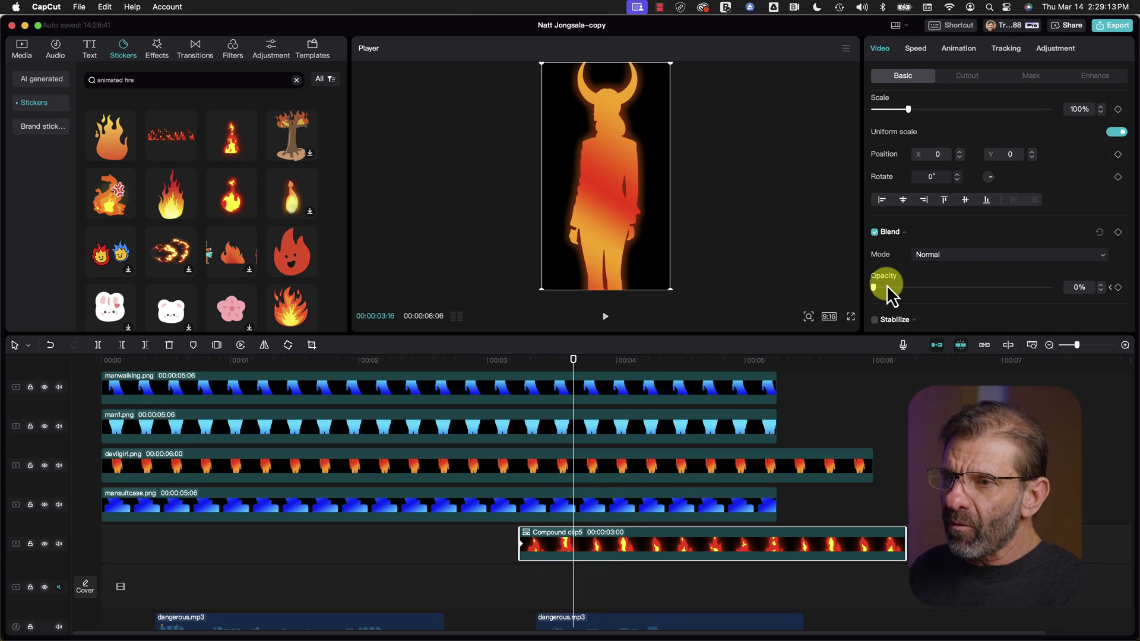
{"action": "left_click_drag", "start_coordinate": [874, 287], "coordinate": [1049, 301]}
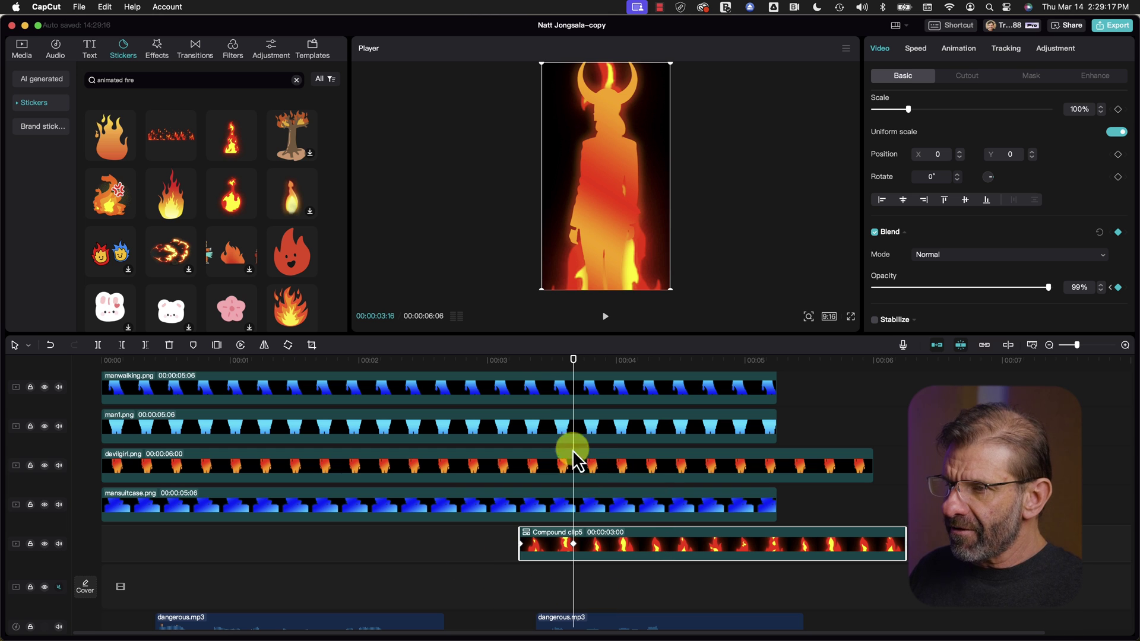
{"action": "left_click", "coordinate": [509, 365]}
{"action": "key", "text": "space"}
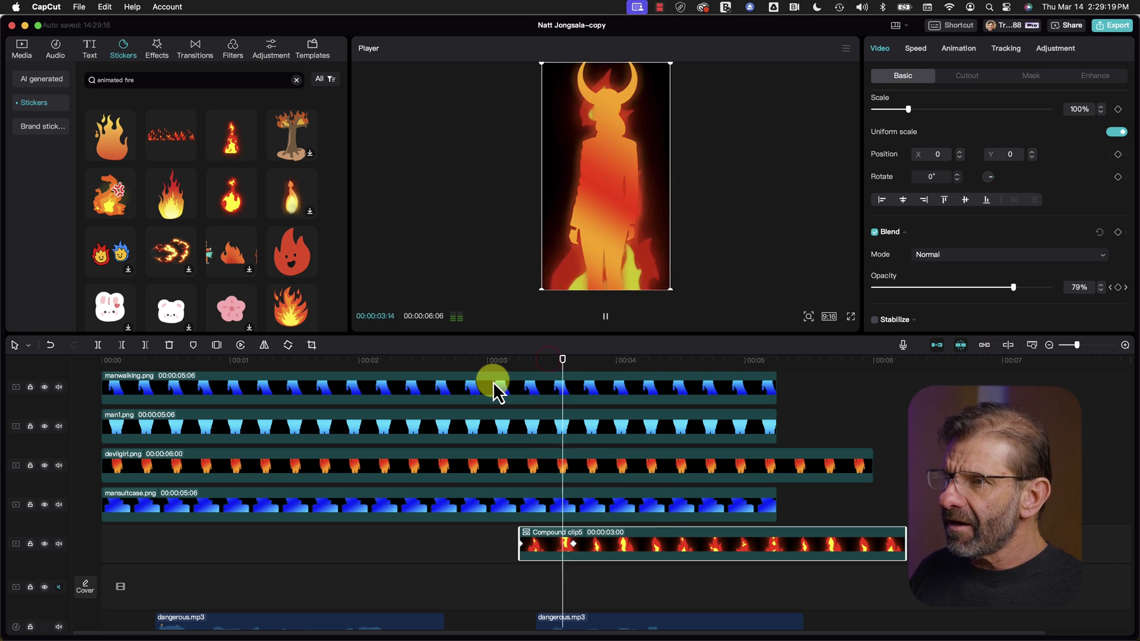
{"action": "key", "text": "space"}
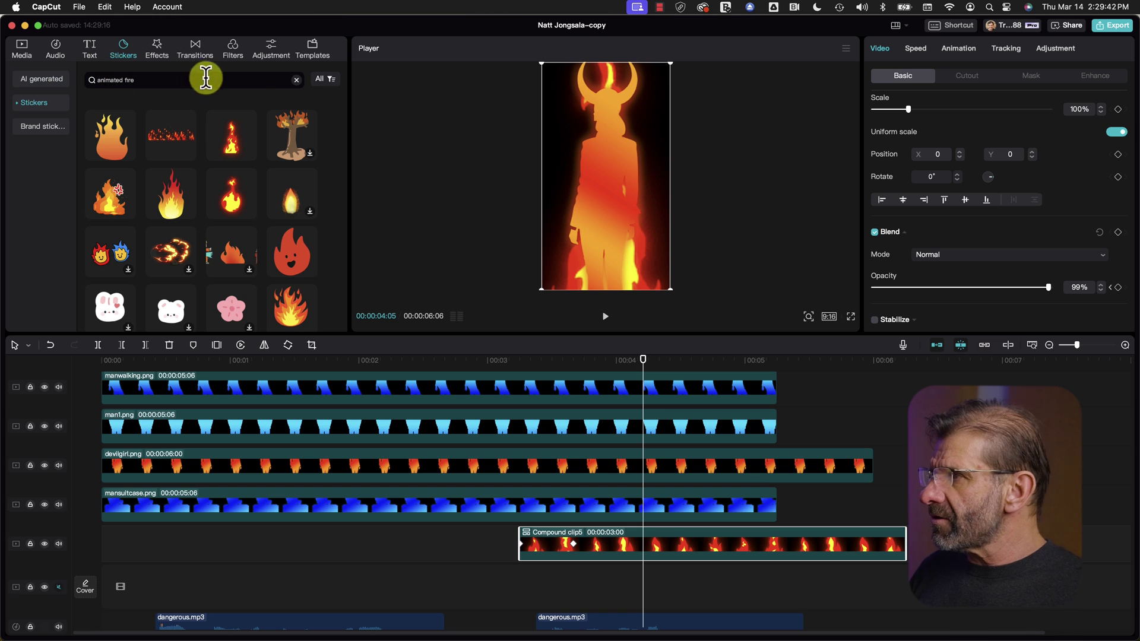
Search the stickers for "zzz" and place an outlined ZZZ sticker below the fire clip, rotated 32° beside the figure's head, starting at 00:00:03:12
{"action": "left_click", "coordinate": [297, 80]}
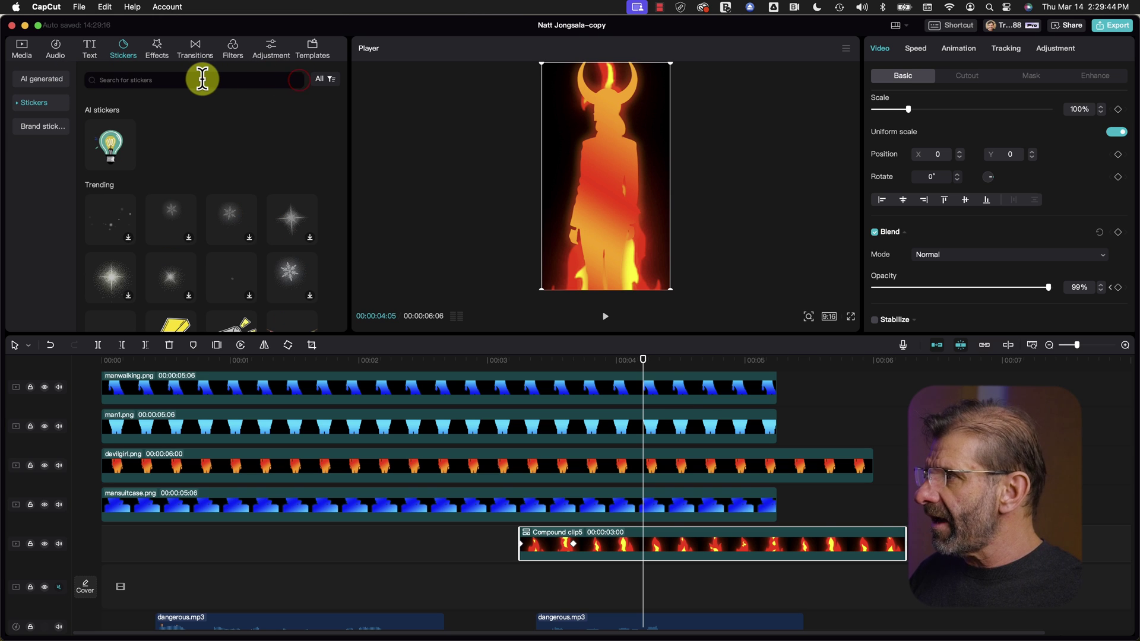
{"action": "type", "text": "zzz"}
{"action": "key", "text": "Return"}
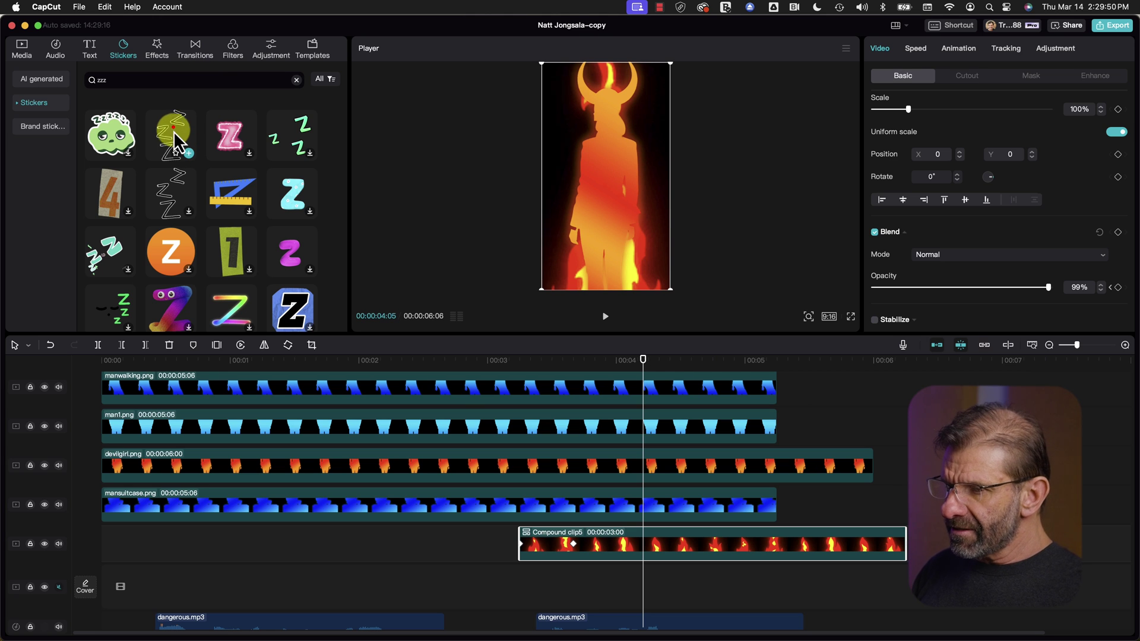
{"action": "left_click_drag", "start_coordinate": [173, 131], "coordinate": [522, 567]}
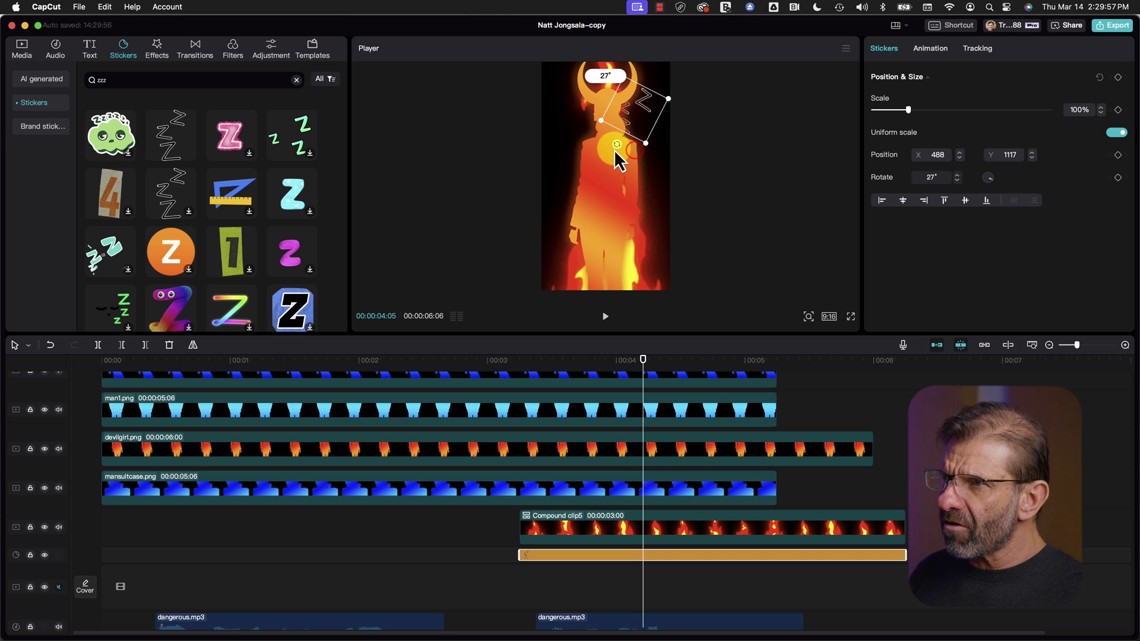
{"action": "left_click_drag", "start_coordinate": [614, 150], "coordinate": [626, 134]}
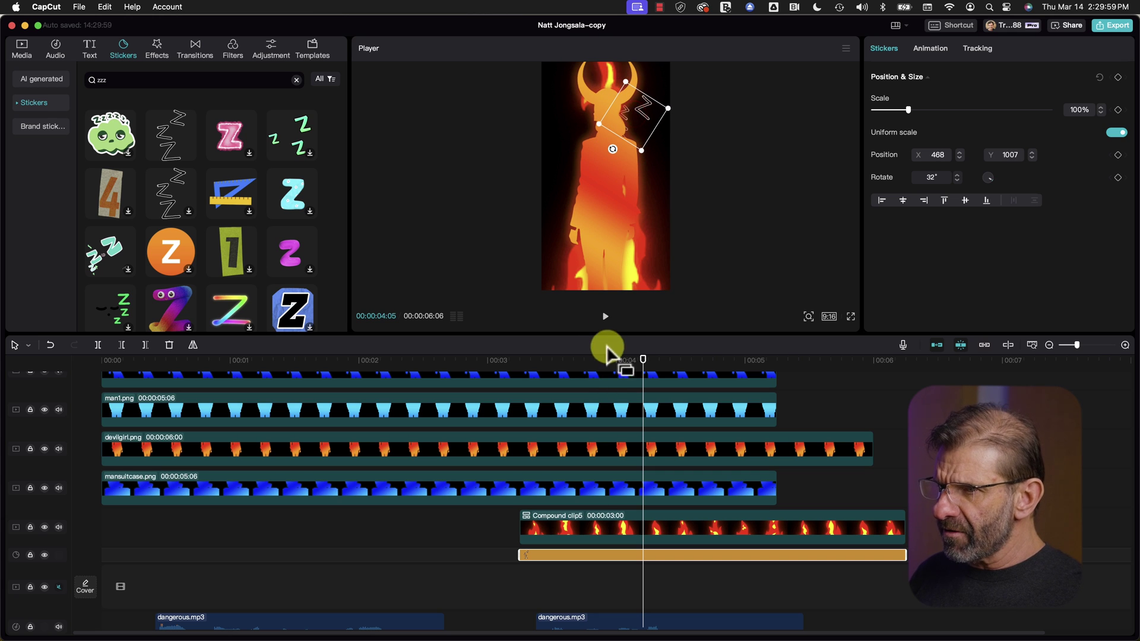
{"action": "left_click_drag", "start_coordinate": [599, 369], "coordinate": [551, 579]}
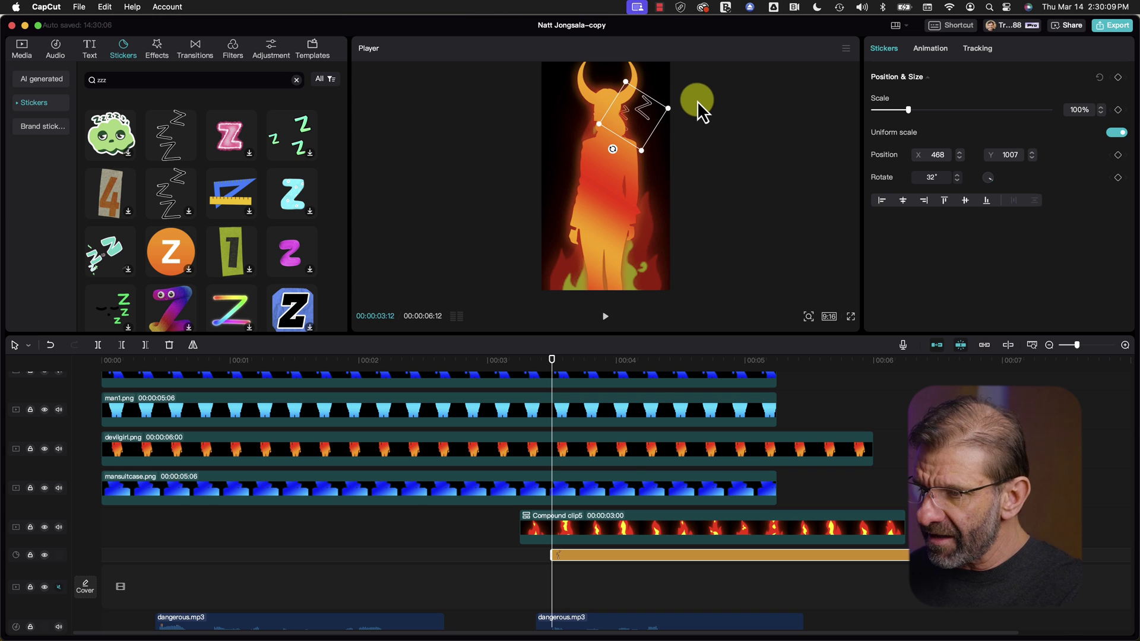
Turn the ZZZ sticker into a compound clip and keyframe its opacity from 0% at 00:00:03:12 to 100% at 00:00:03:22
{"action": "right_click", "coordinate": [636, 558]}
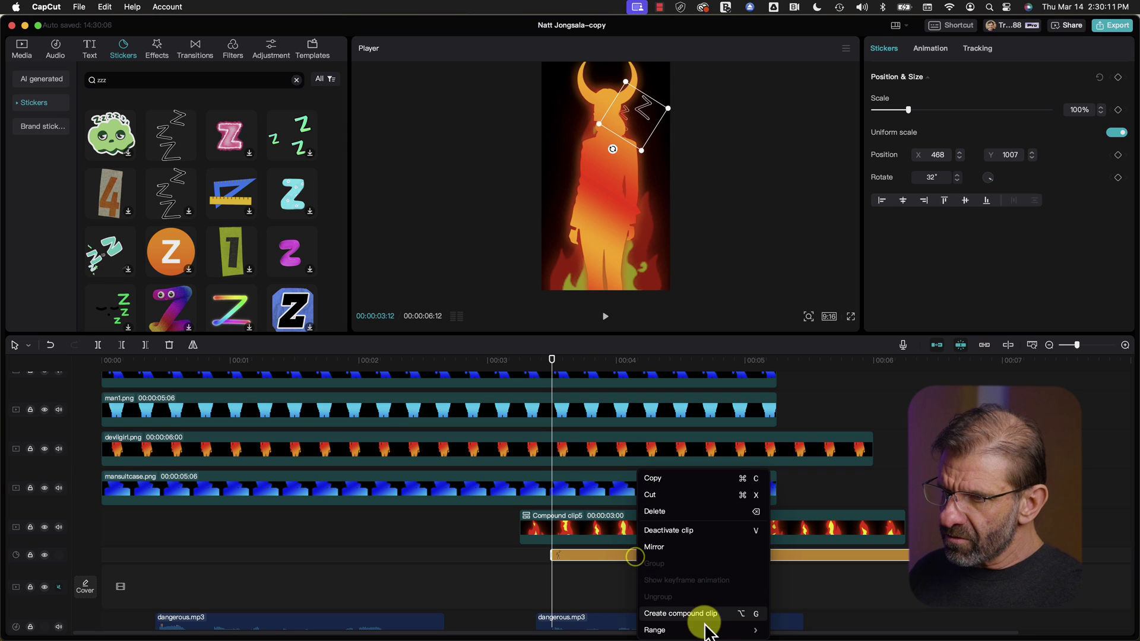
{"action": "left_click", "coordinate": [689, 613]}
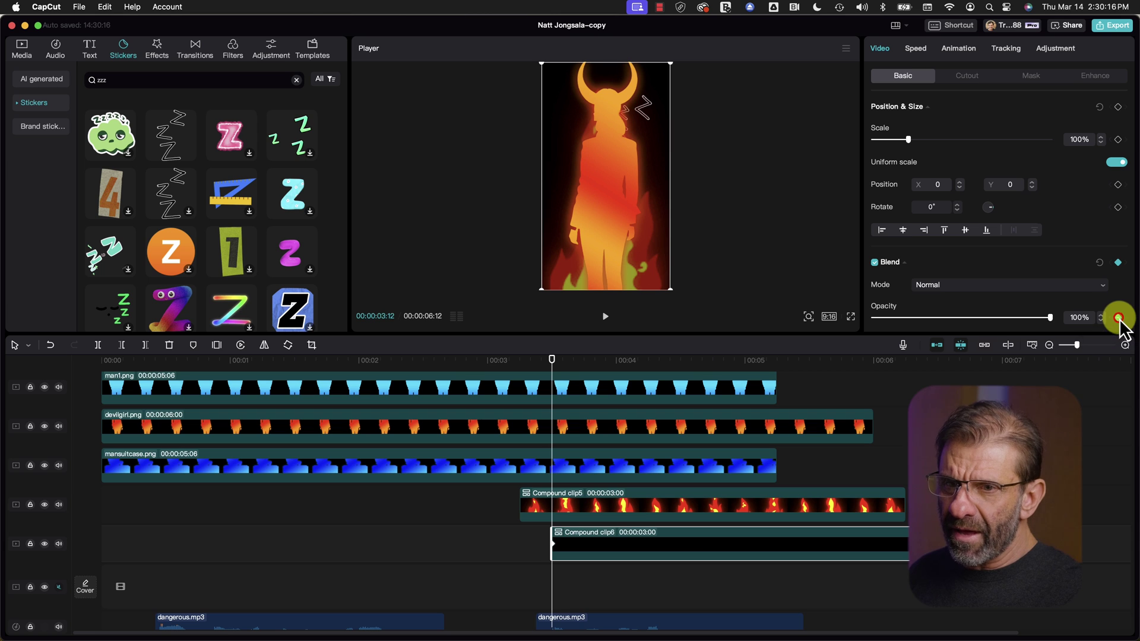
{"action": "left_click_drag", "start_coordinate": [1050, 318], "coordinate": [839, 325]}
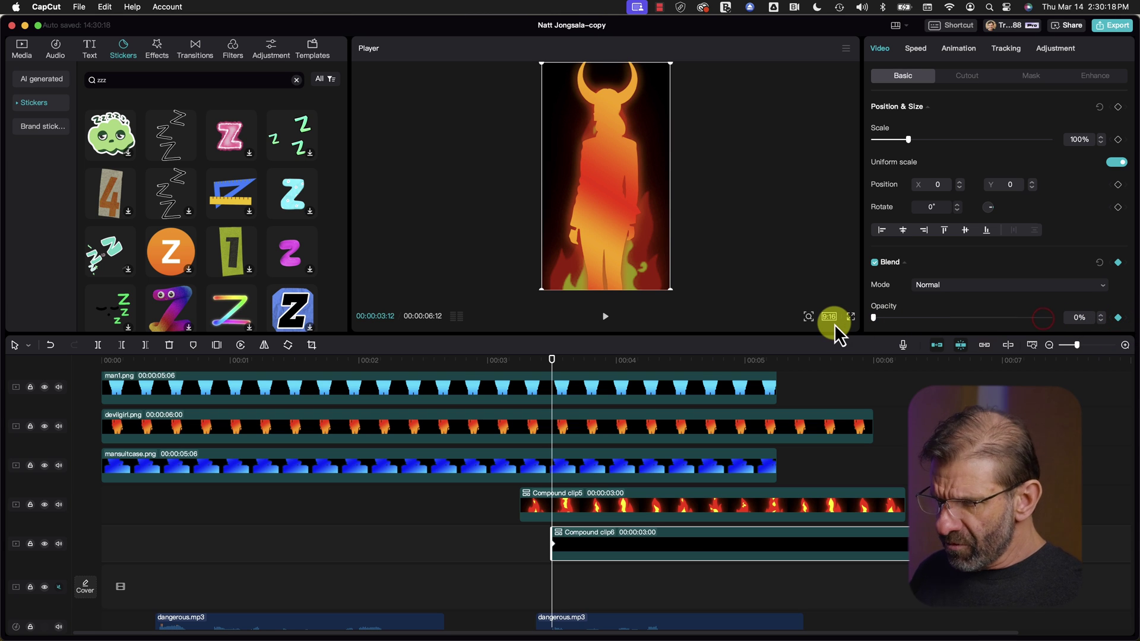
{"action": "key", "text": "shift+Right"}
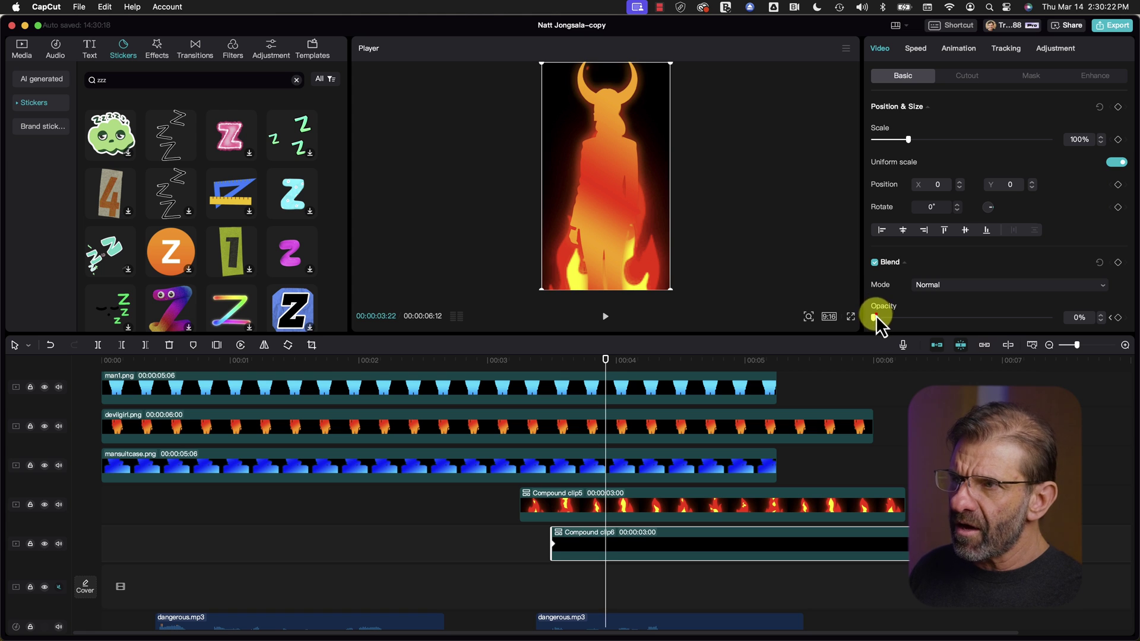
Shift the ZZZ compound clip to start at 00:00:03:16, where the fire's fade-in ends, and play back the animation
{"action": "left_click", "coordinate": [767, 579]}
{"action": "left_click_drag", "start_coordinate": [608, 548], "coordinate": [630, 543]}
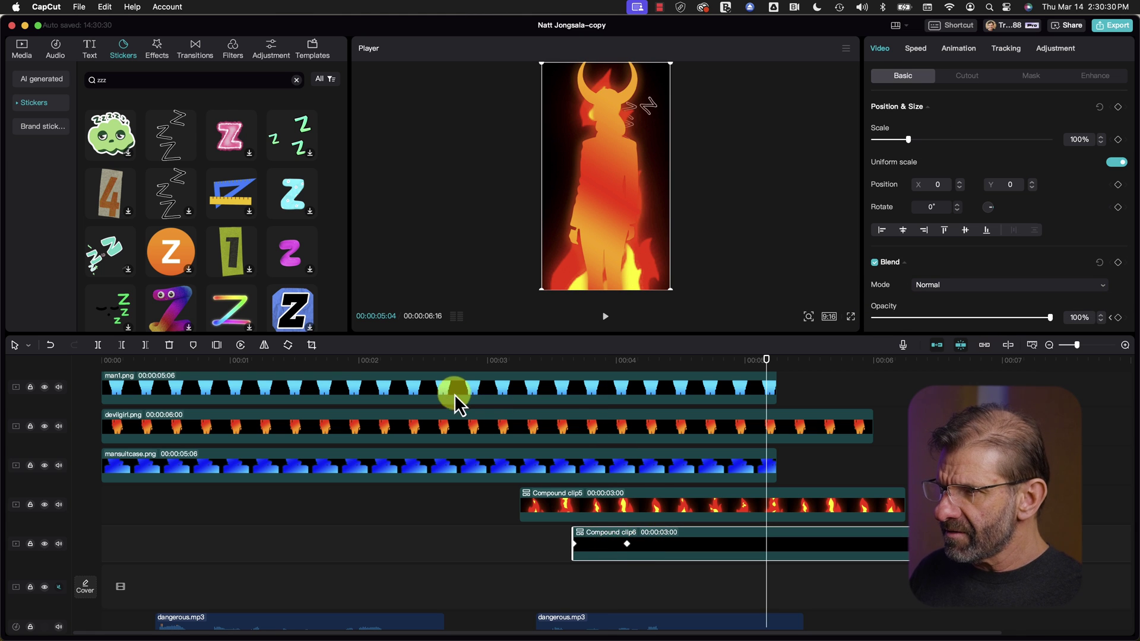
{"action": "left_click", "coordinate": [430, 359]}
{"action": "key", "text": "space"}
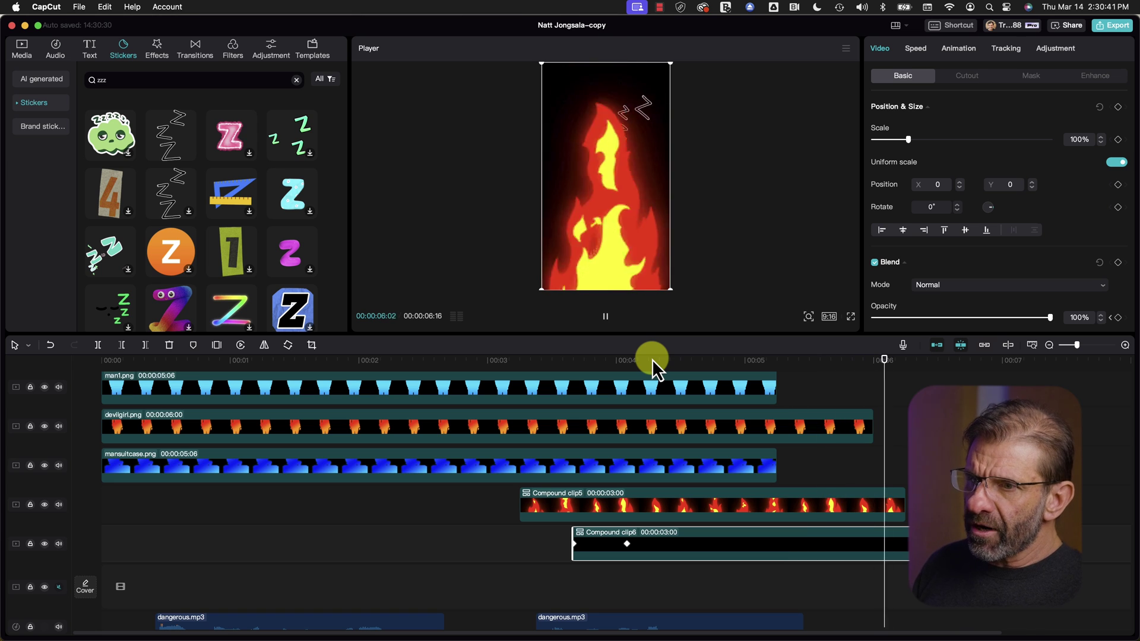
Trim the fire and ZZZ compound clips to end at 00:00:06:00 together with devilgirl.png
{"action": "left_click_drag", "start_coordinate": [903, 363], "coordinate": [872, 380]}
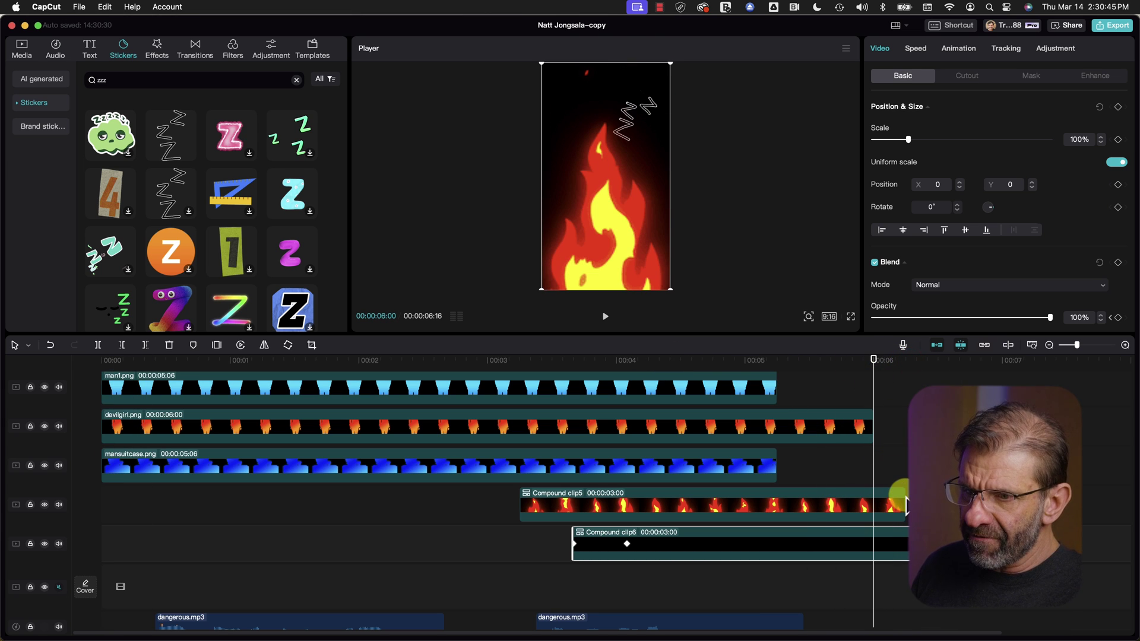
{"action": "left_click_drag", "start_coordinate": [898, 496], "coordinate": [874, 496]}
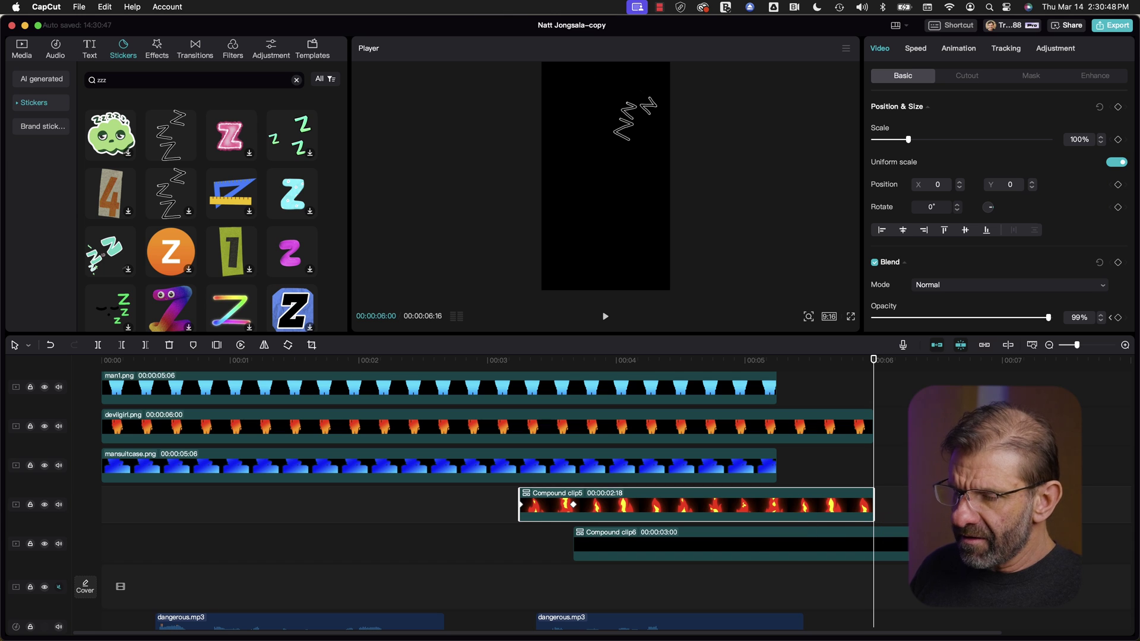
{"action": "left_click_drag", "start_coordinate": [960, 544], "coordinate": [874, 541]}
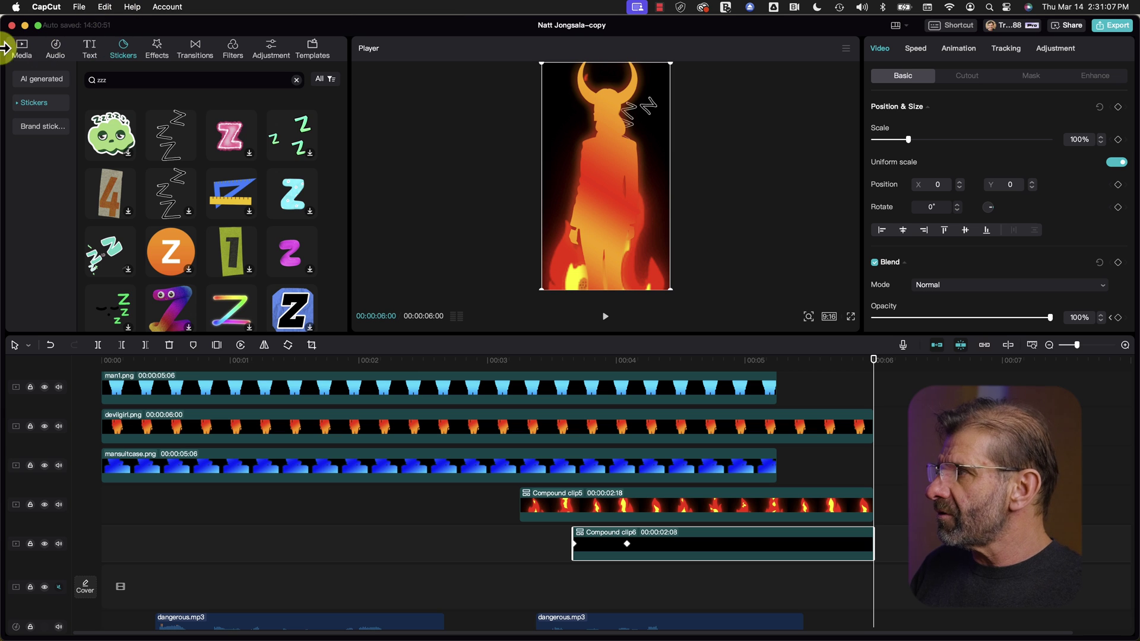
Import Hensonn-Sahara.mp4 from the project's Audio folder into the local media
{"action": "left_click", "coordinate": [22, 47]}
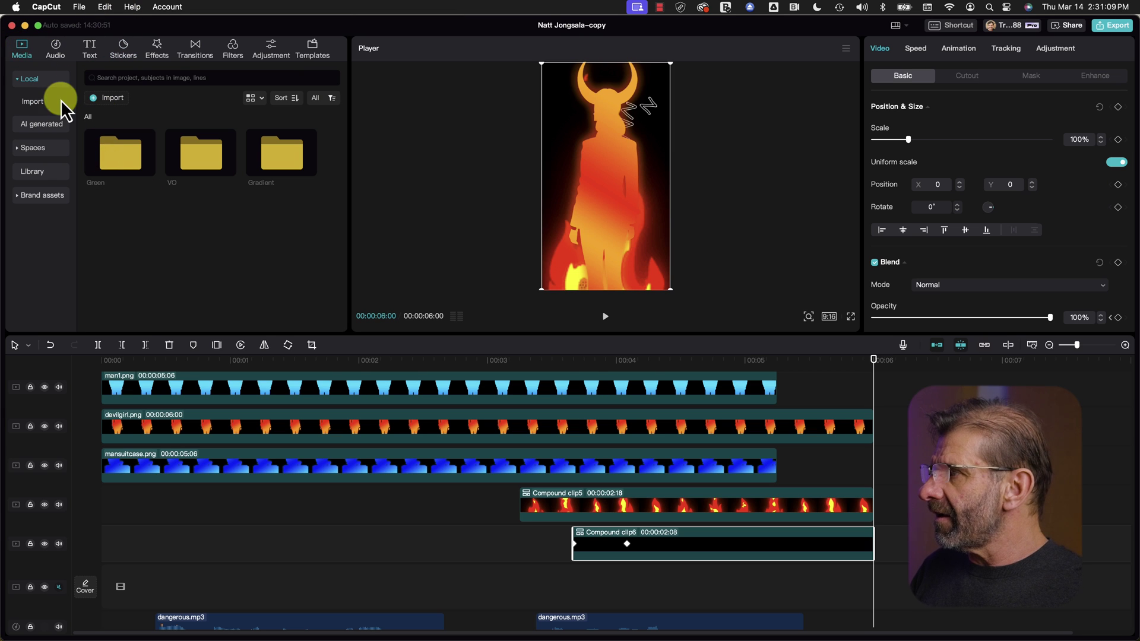
{"action": "left_click", "coordinate": [95, 99]}
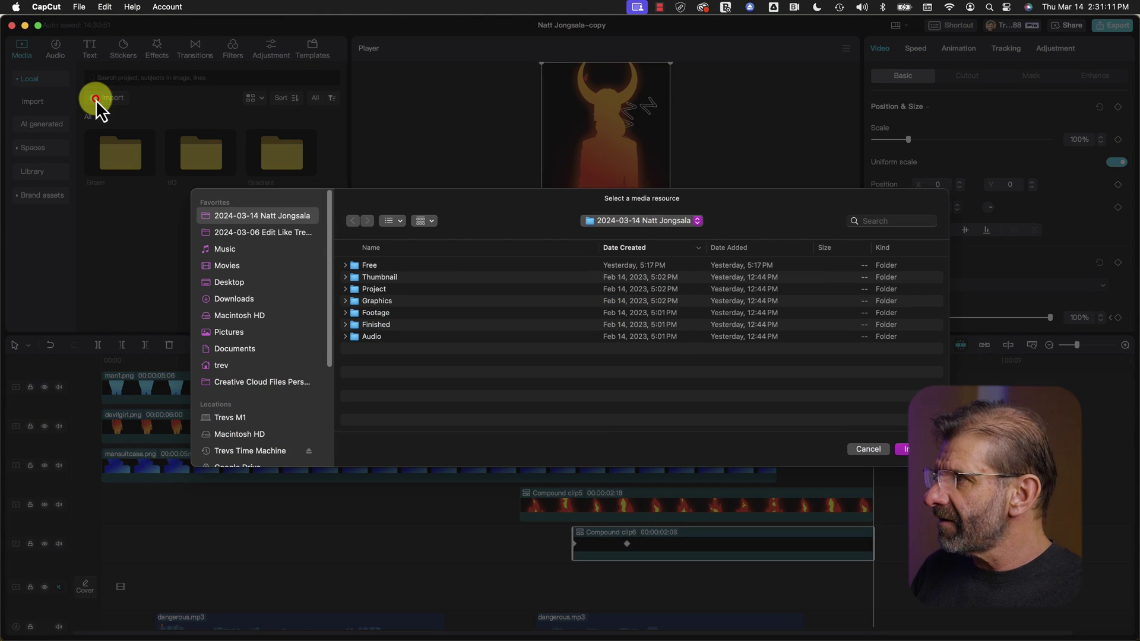
{"action": "double_click", "coordinate": [375, 337]}
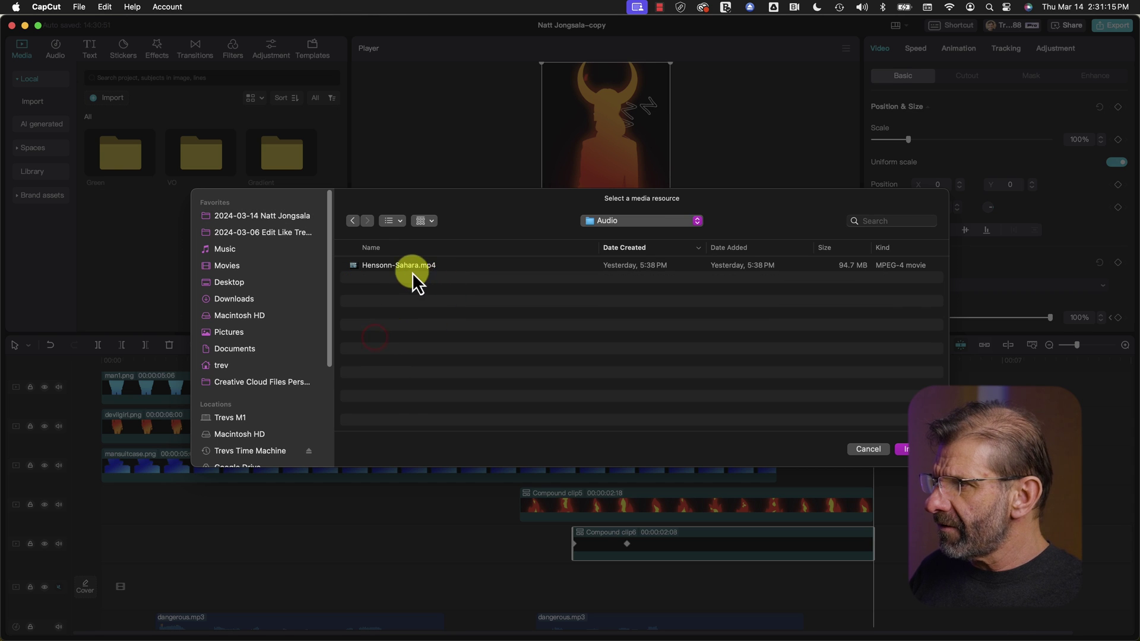
{"action": "left_click", "coordinate": [399, 268]}
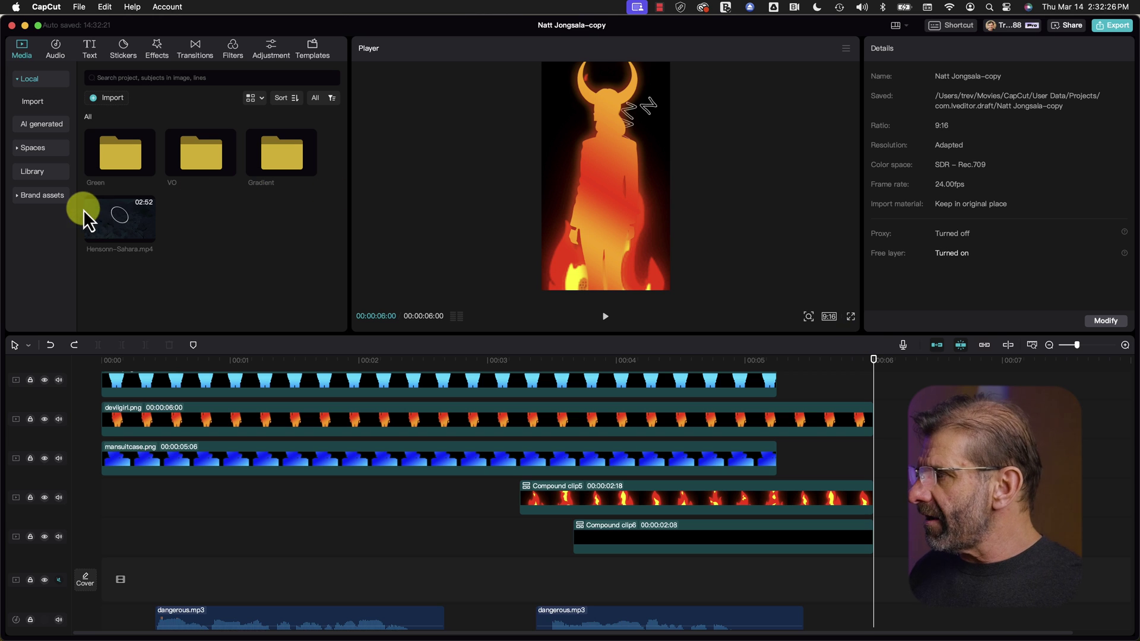
Place Hensonn-Sahara.mp4 on the main track with the main track magnet turned off, starting at 00:00:06:00
{"action": "left_click_drag", "start_coordinate": [365, 294], "coordinate": [516, 550]}
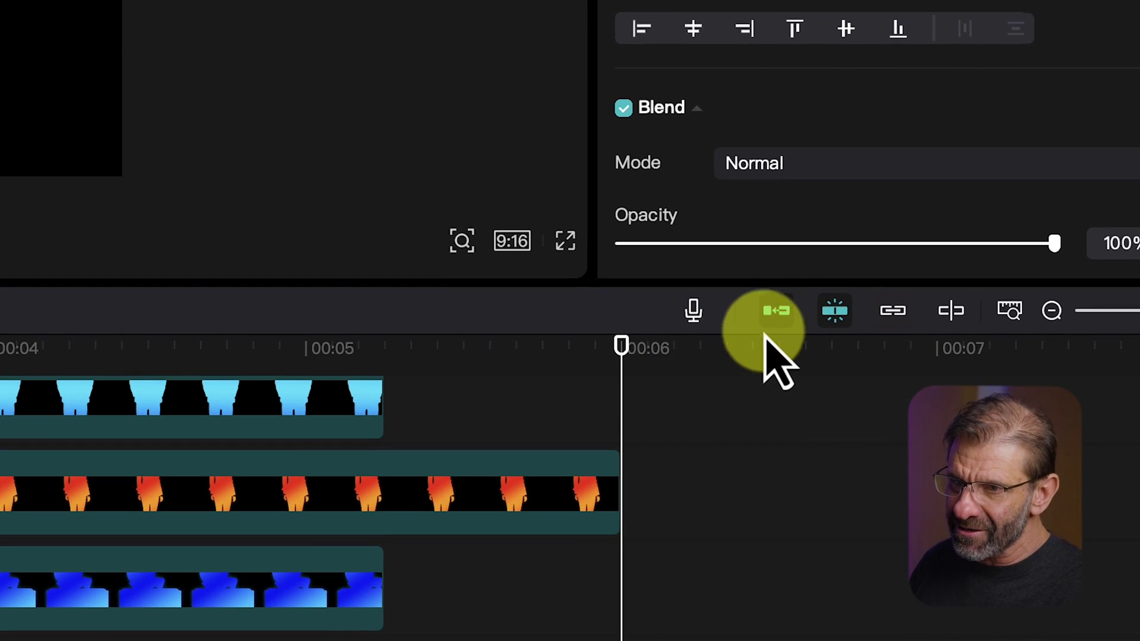
{"action": "left_click", "coordinate": [776, 315]}
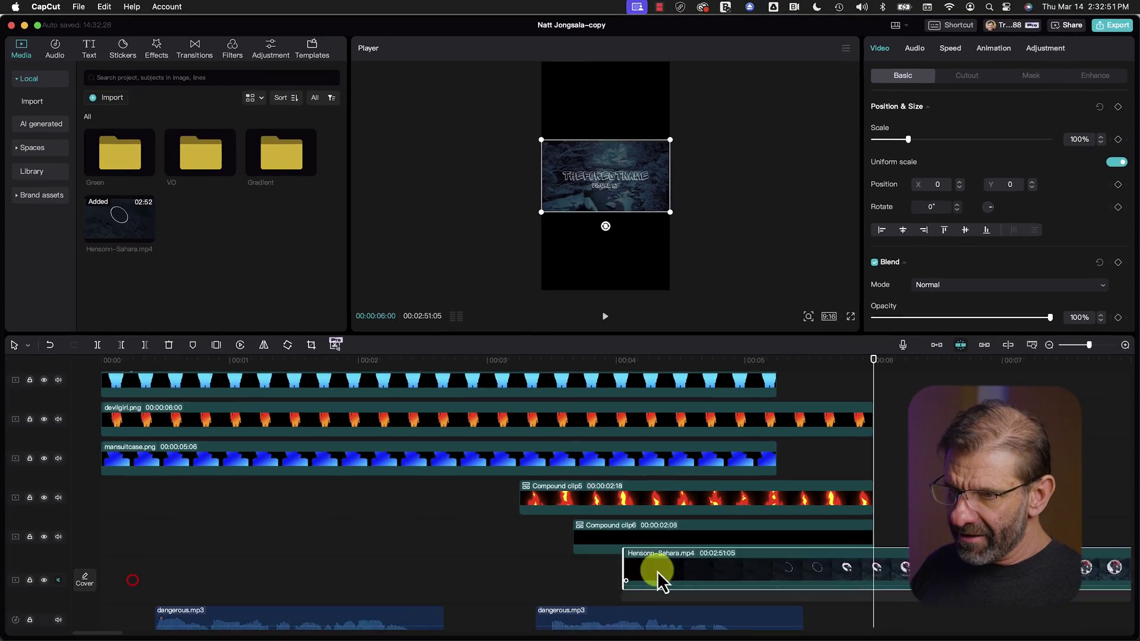
{"action": "left_click_drag", "start_coordinate": [657, 579], "coordinate": [904, 572]}
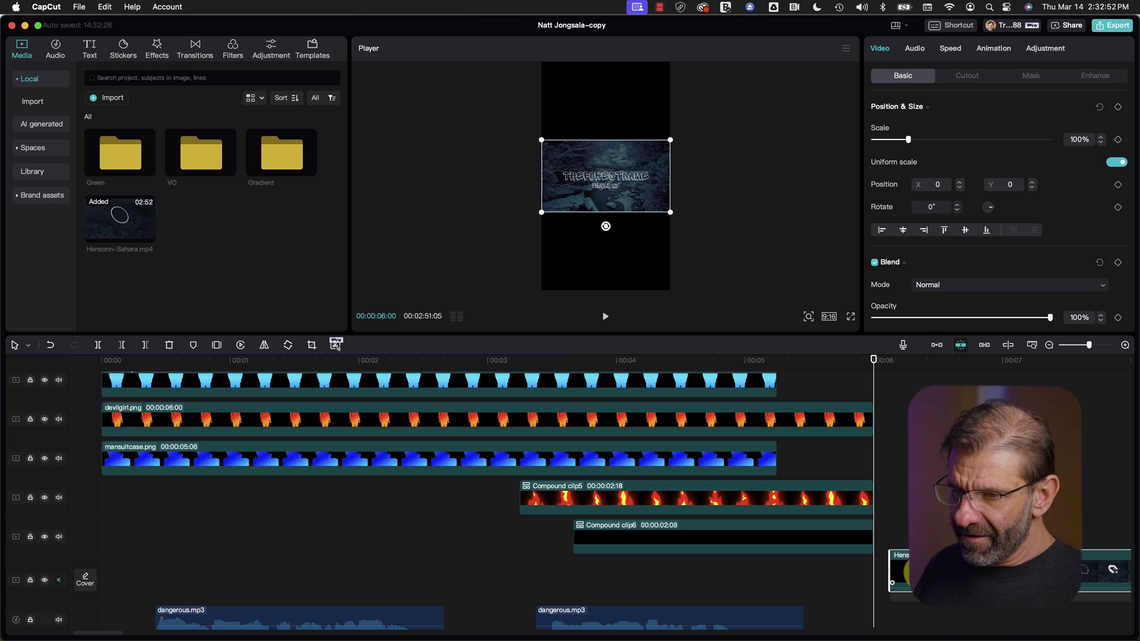
Extract the audio from the Hensonn-Sahara.mp4 clip
{"action": "key", "text": "shift+z"}
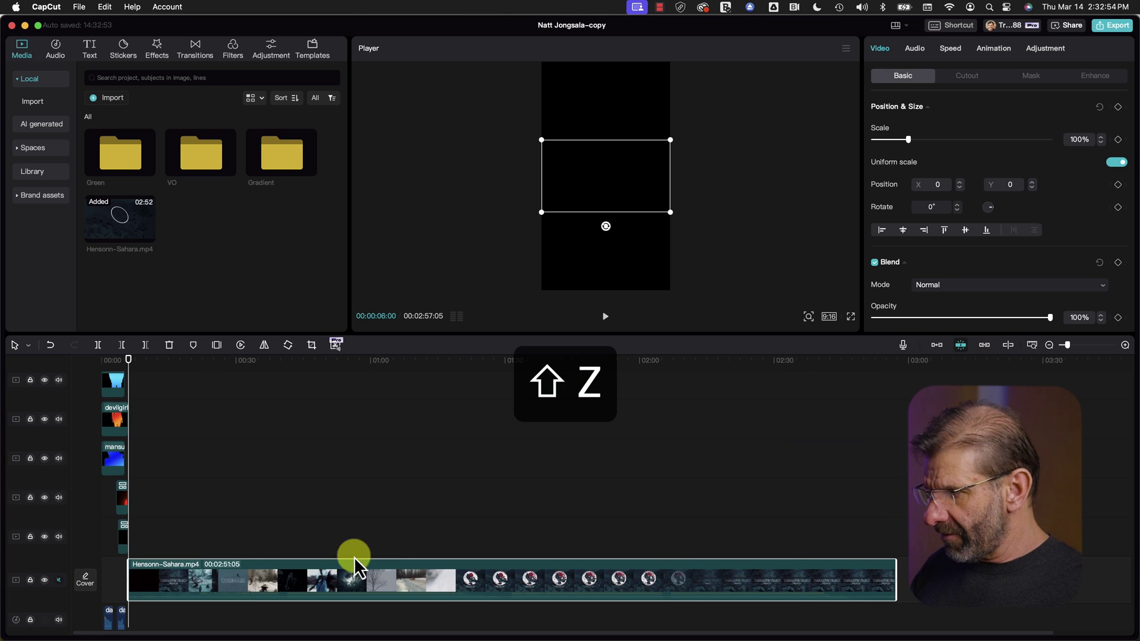
{"action": "right_click", "coordinate": [279, 572]}
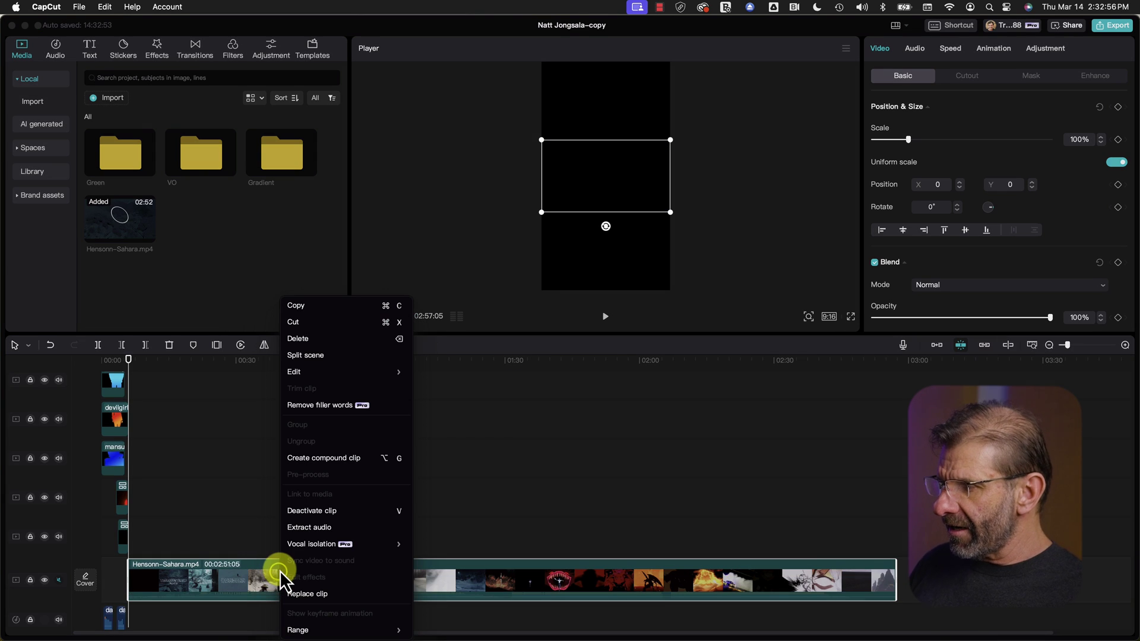
{"action": "left_click", "coordinate": [301, 527]}
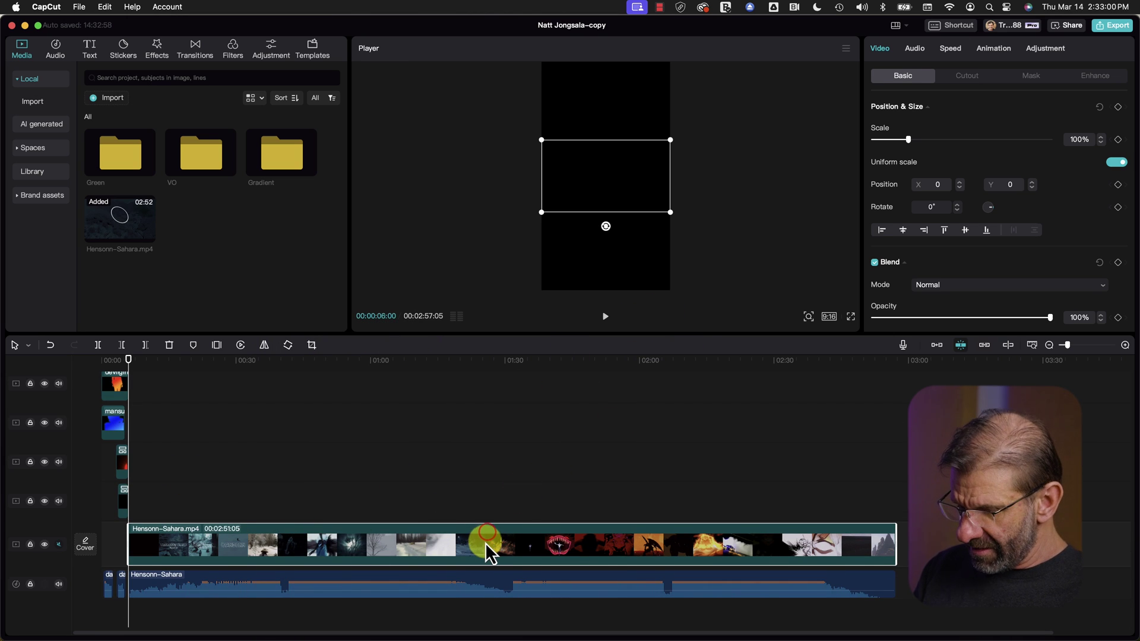
Delete the Hensonn-Sahara.mp4 video clip and move its extracted audio to the timeline's start on a track below the voice-over
{"action": "key", "text": "Delete"}
{"action": "left_click_drag", "start_coordinate": [358, 572], "coordinate": [270, 606]}
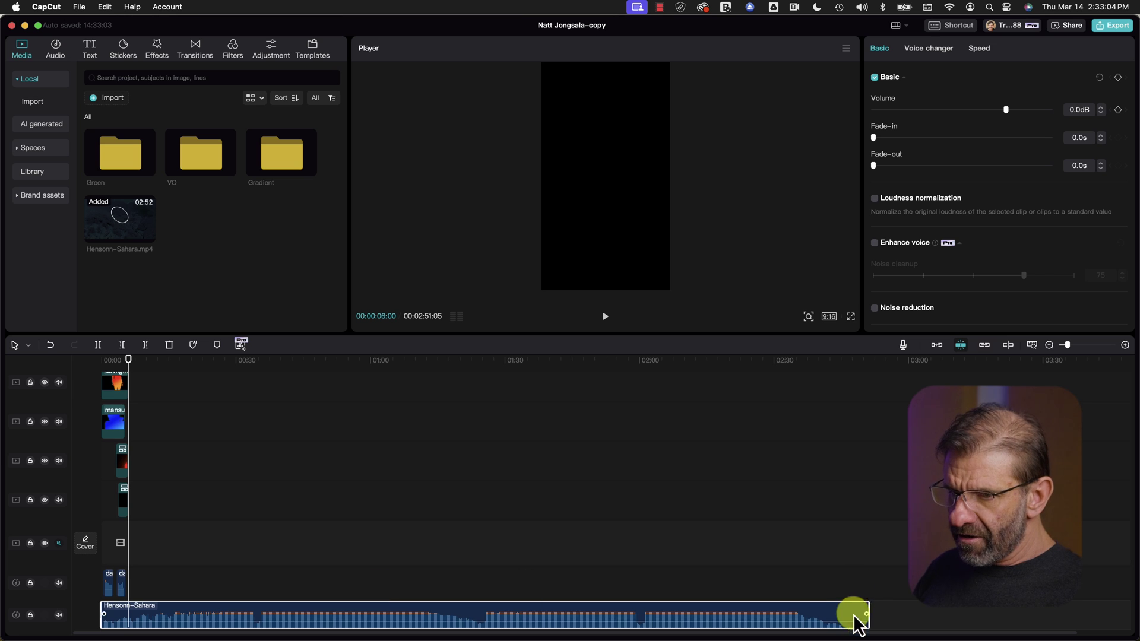
Trim the end of the Hensonn-Sahara audio to 00:00:06:00, matching the end of the animation
{"action": "left_click_drag", "start_coordinate": [840, 608], "coordinate": [133, 605]}
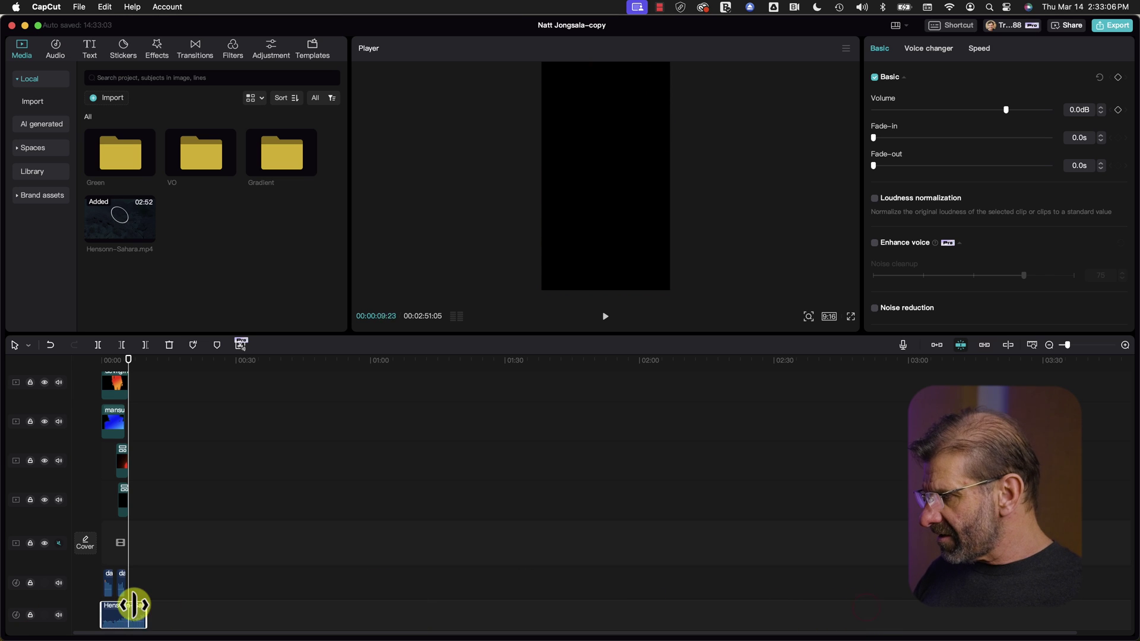
{"action": "key", "text": "shift+z"}
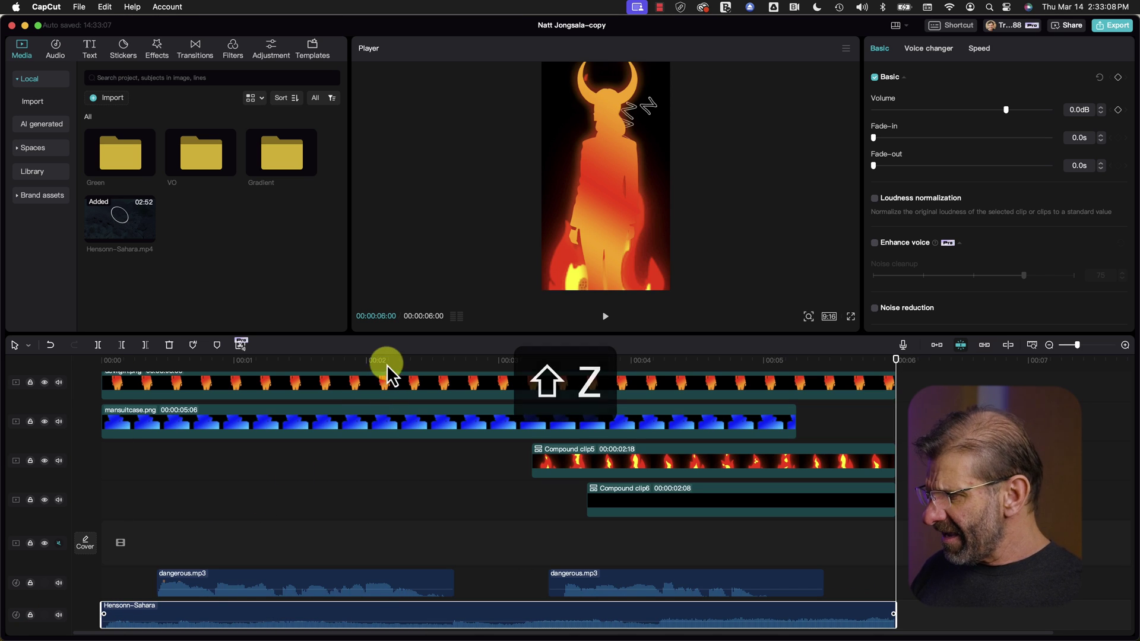
Trim about one frame off the beginning of the Hensonn-Sahara audio, keeping the clip at the timeline's start
{"action": "key", "text": "Home"}
{"action": "scroll", "coordinate": [117, 562], "scroll_direction": "up", "scroll_amount": 2}
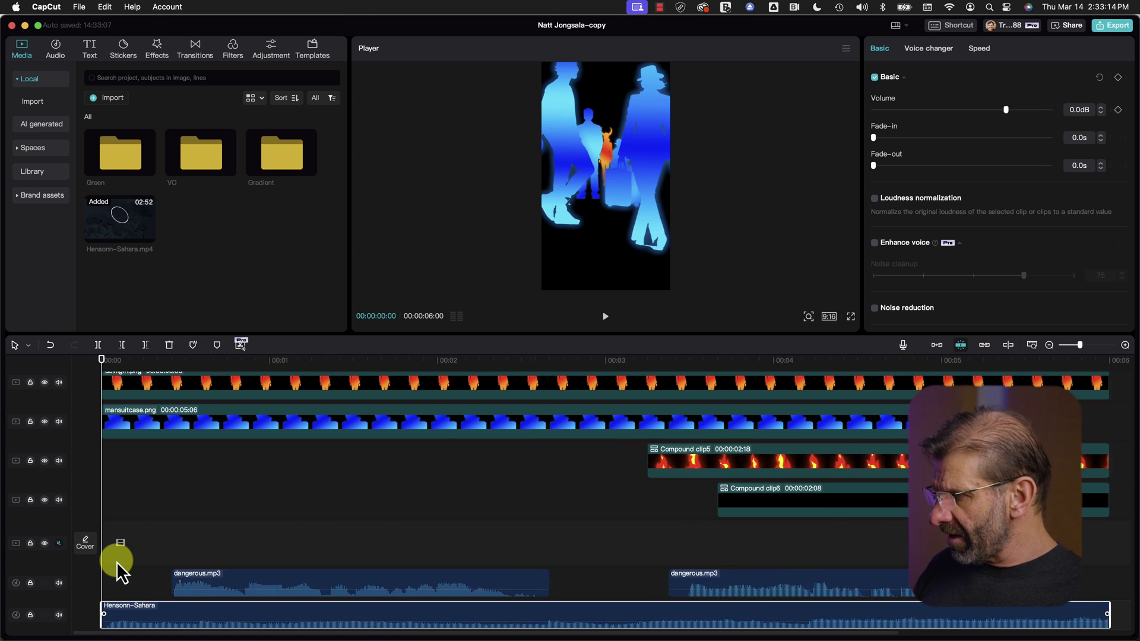
{"action": "scroll", "coordinate": [116, 562], "scroll_direction": "up", "scroll_amount": 5}
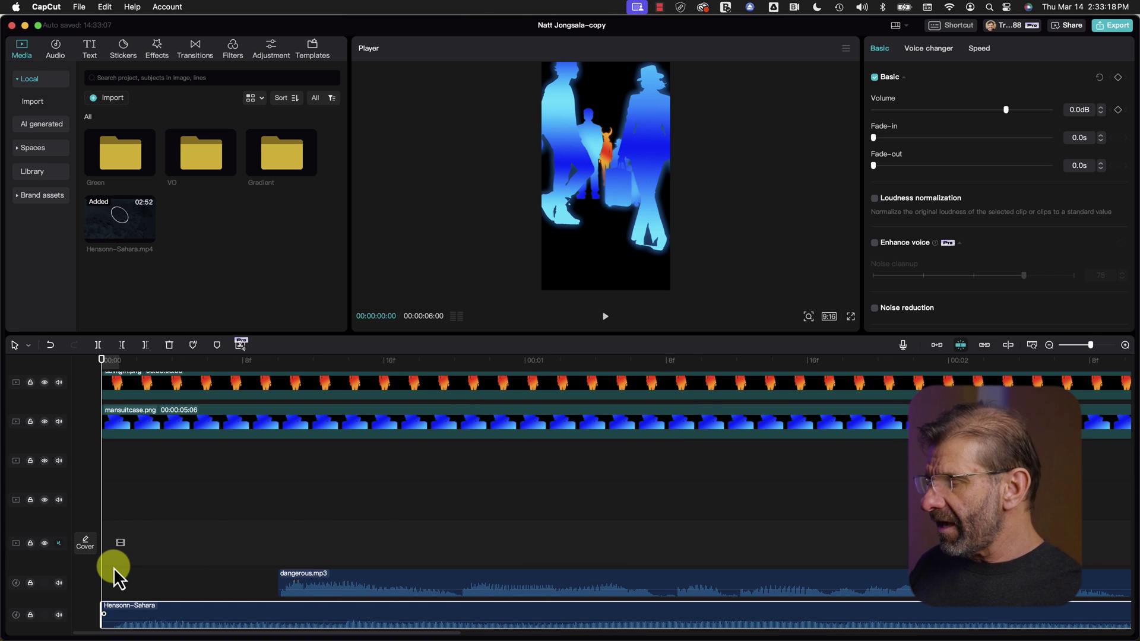
{"action": "scroll", "coordinate": [117, 567], "scroll_direction": "up", "scroll_amount": 3}
{"action": "scroll", "coordinate": [117, 566], "scroll_direction": "up", "scroll_amount": 3}
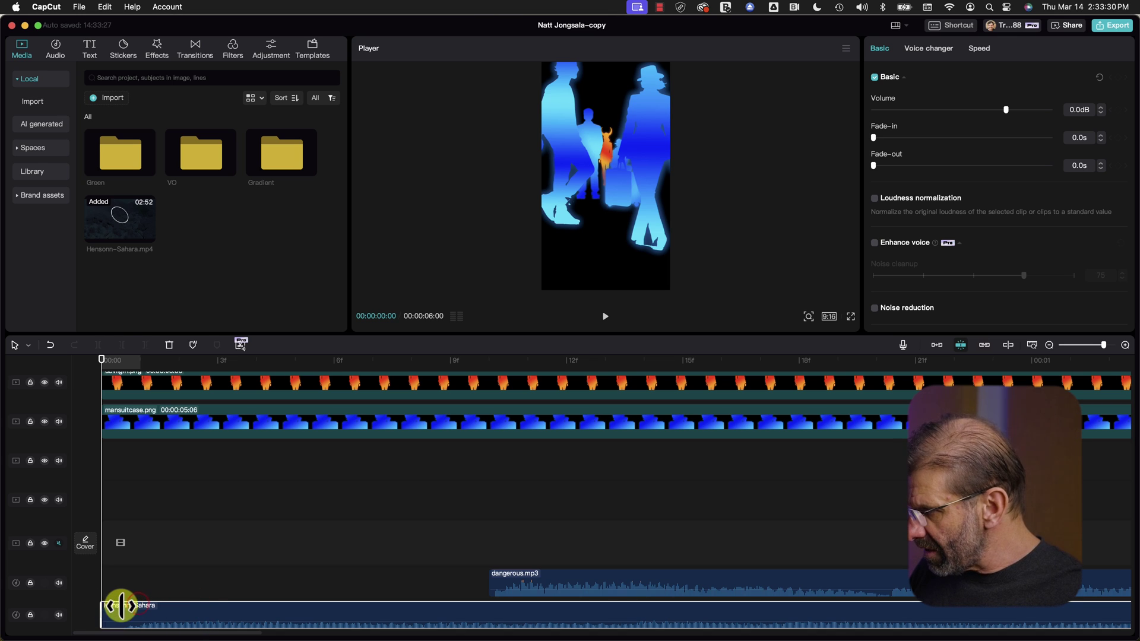
{"action": "left_click_drag", "start_coordinate": [123, 606], "coordinate": [145, 616]}
{"action": "scroll", "coordinate": [356, 540], "scroll_direction": "down", "scroll_amount": 1}
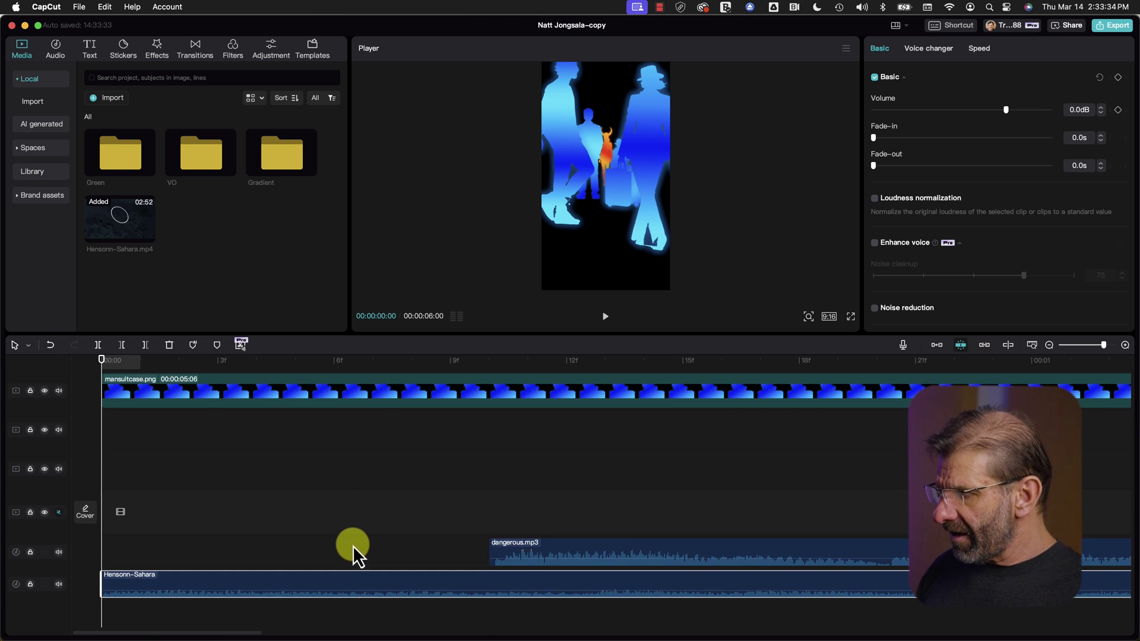
{"action": "scroll", "coordinate": [353, 547], "scroll_direction": "up", "scroll_amount": 2}
Place the playhead at the end of the animation, 00:00:06:00, with the end of the Hensonn-Sahara audio in view
{"action": "key", "text": "shift+z"}
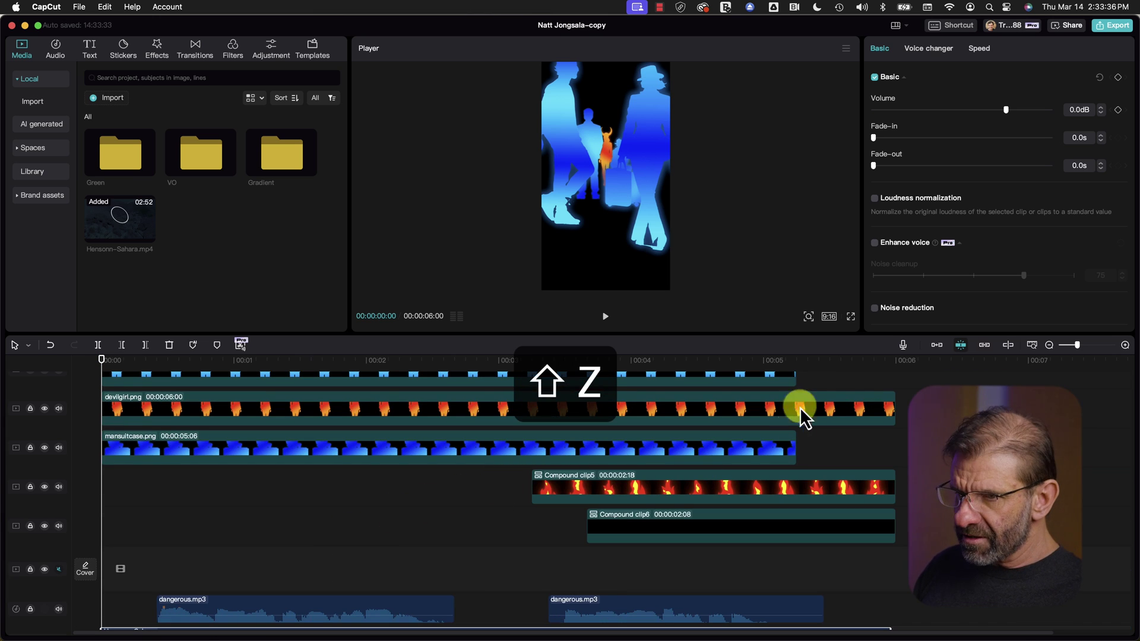
{"action": "scroll", "coordinate": [891, 380], "scroll_direction": "down", "scroll_amount": 2}
{"action": "left_click", "coordinate": [958, 361]}
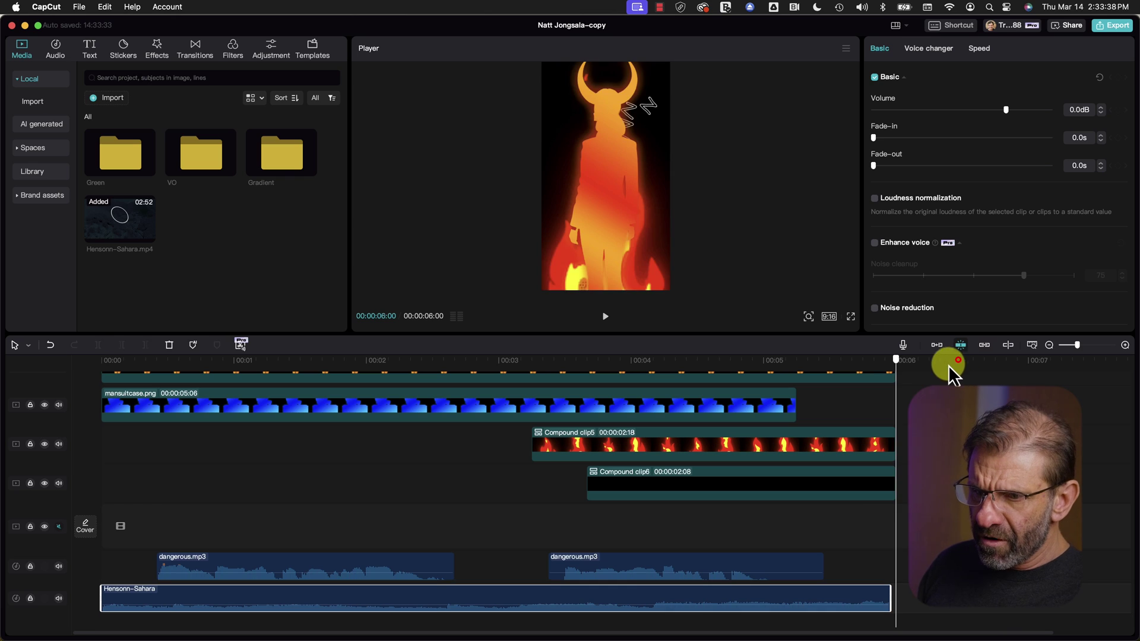